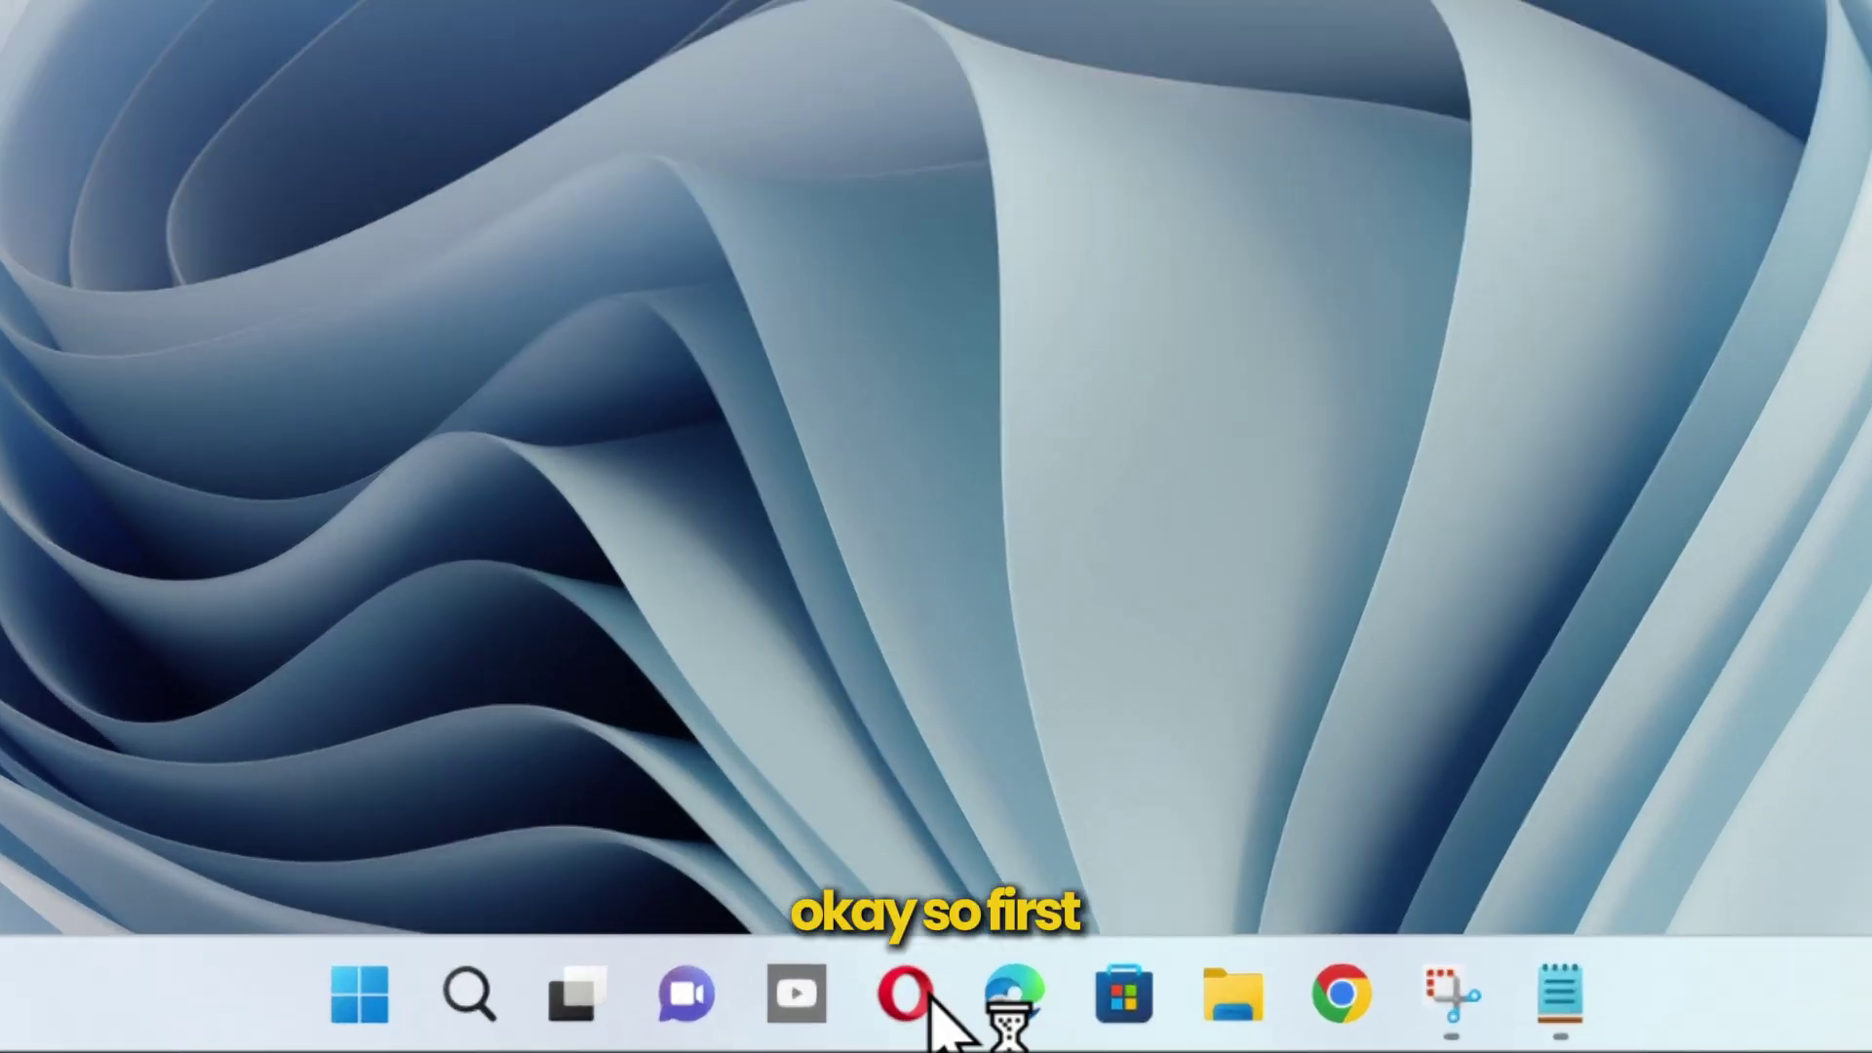
- Open chatgpt.com in the Opera browser
left_click(907, 1015)
type("chatgpt.com")
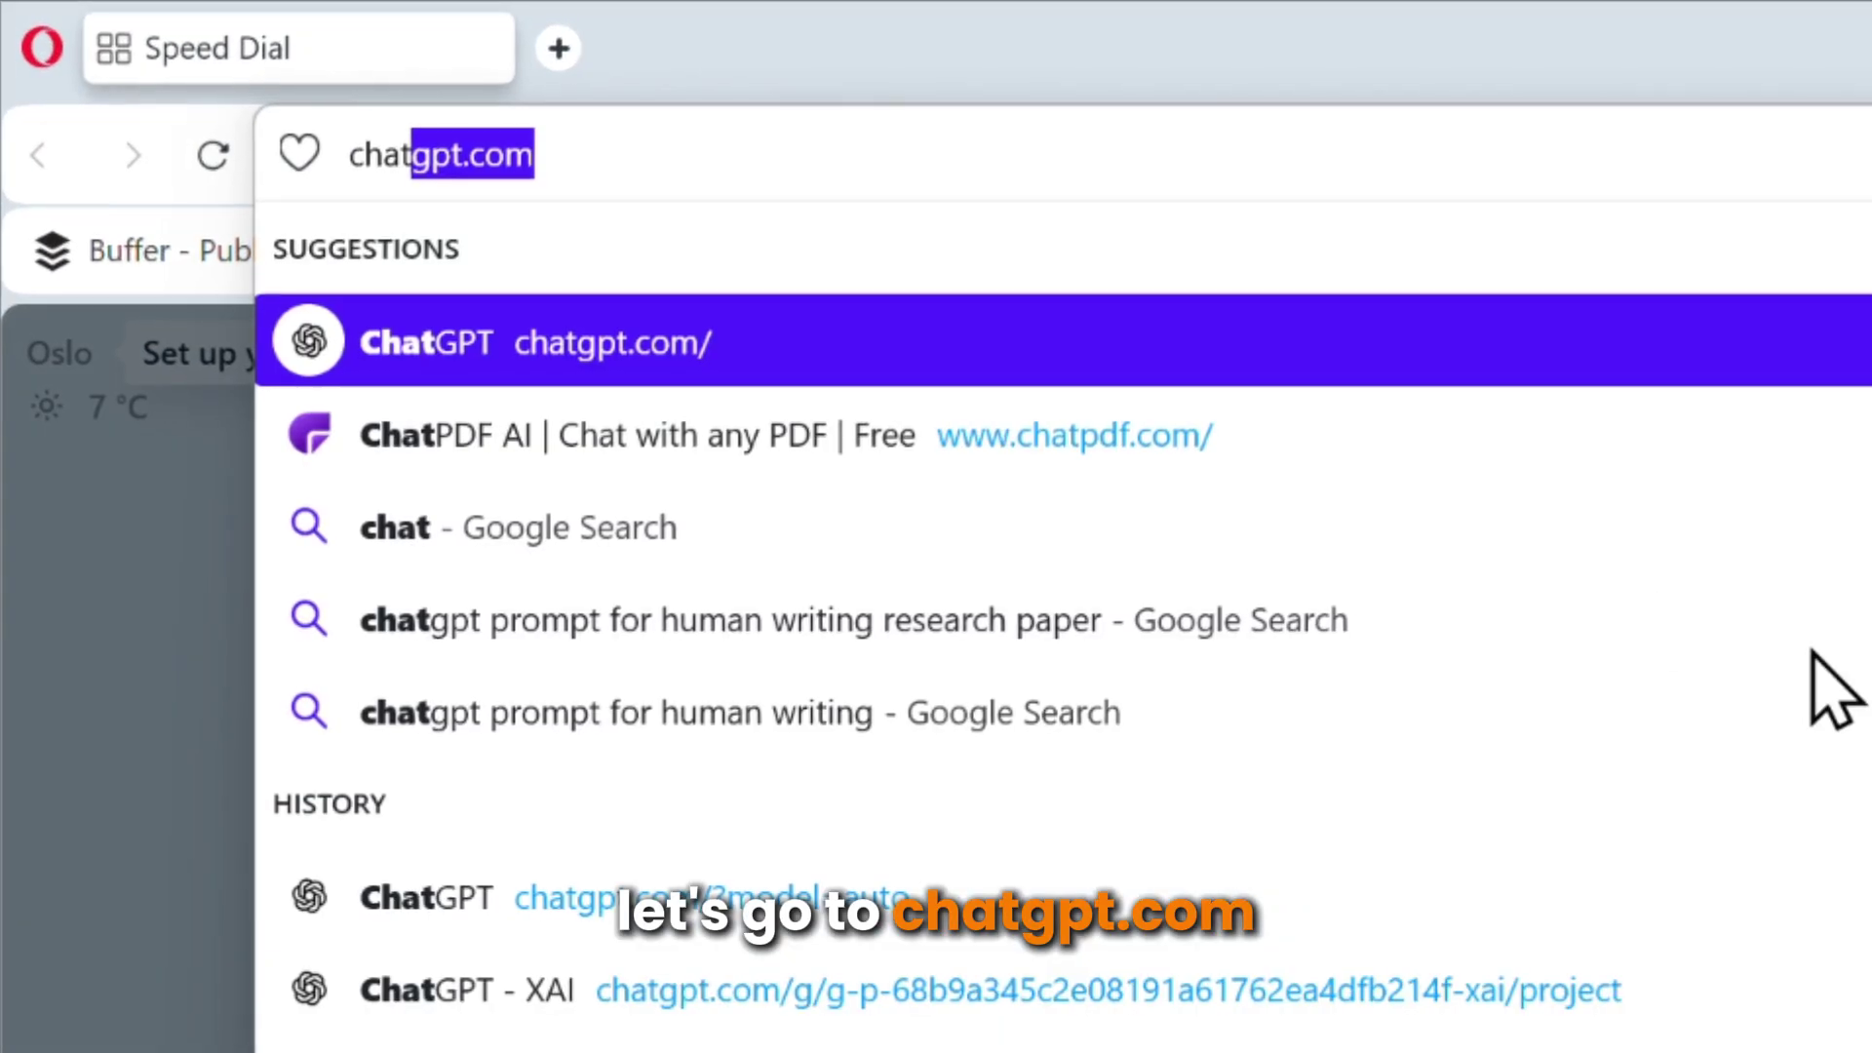
key("Return")
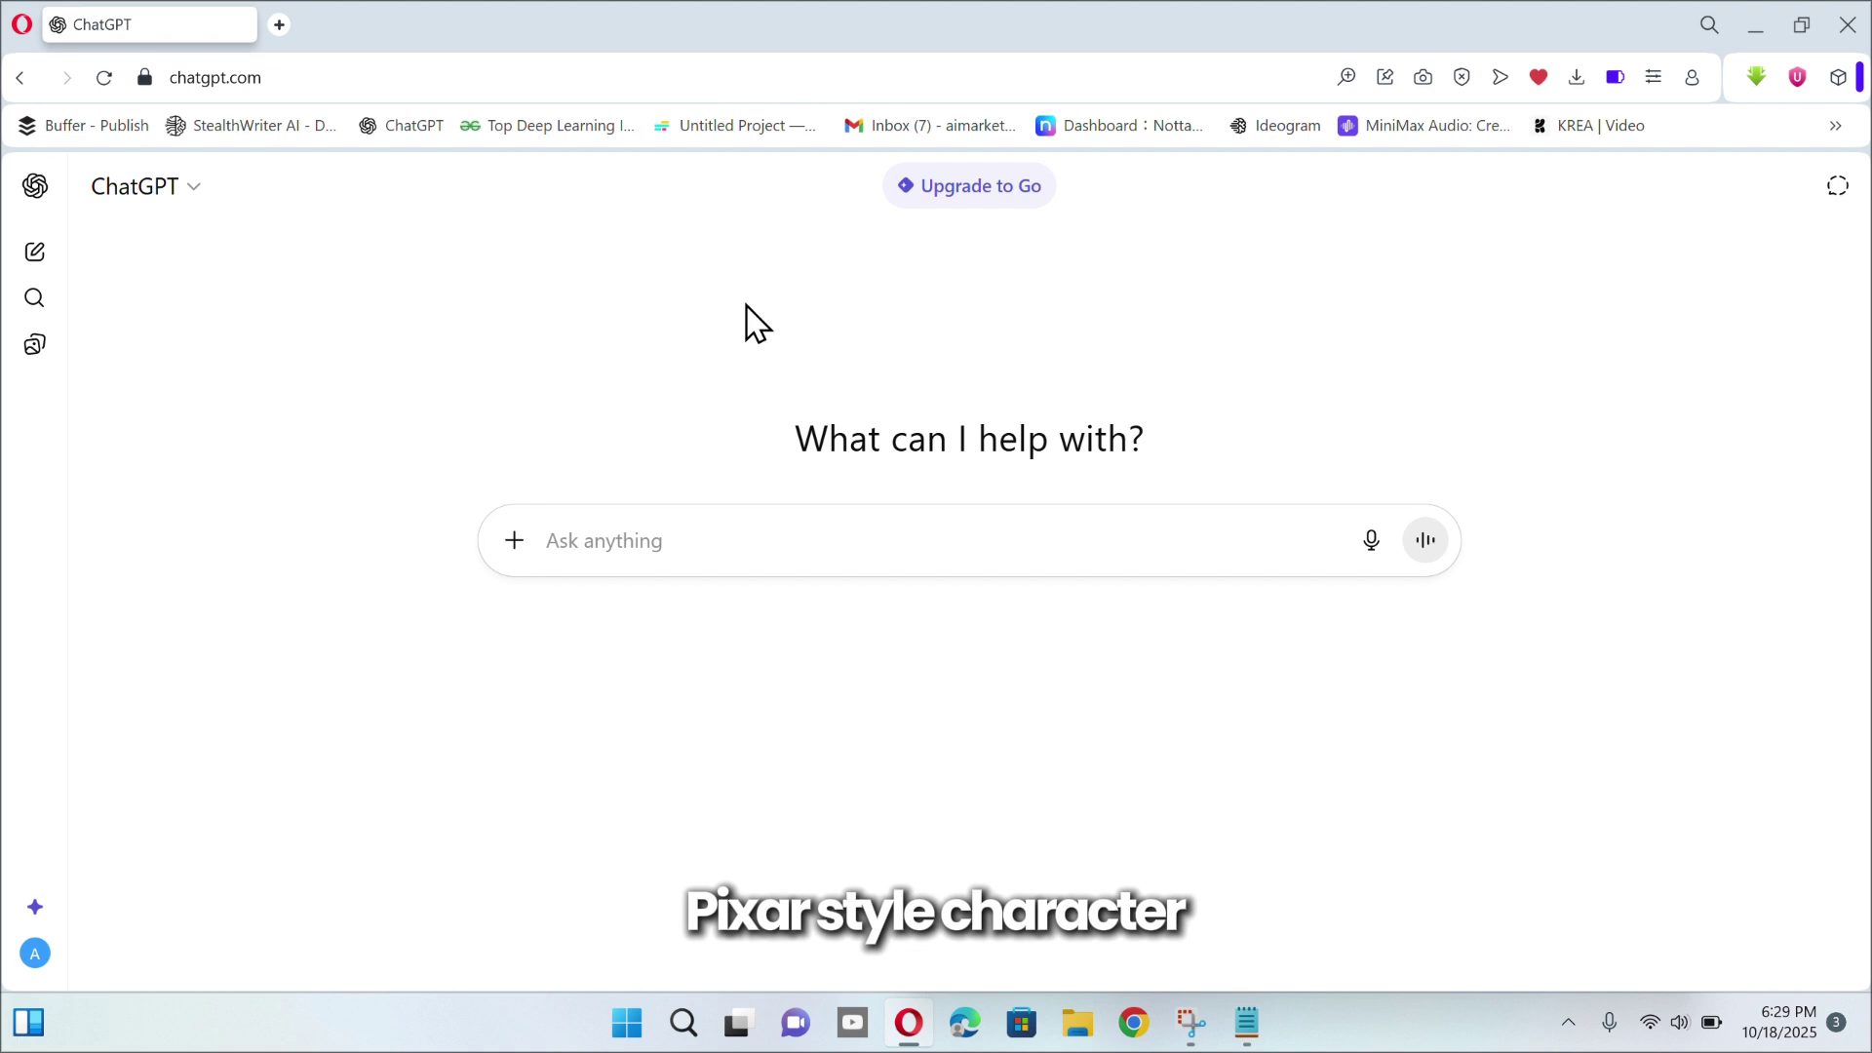
- Attach the selfie photo and paste the saved Pixar-style character prompt
left_click(514, 540)
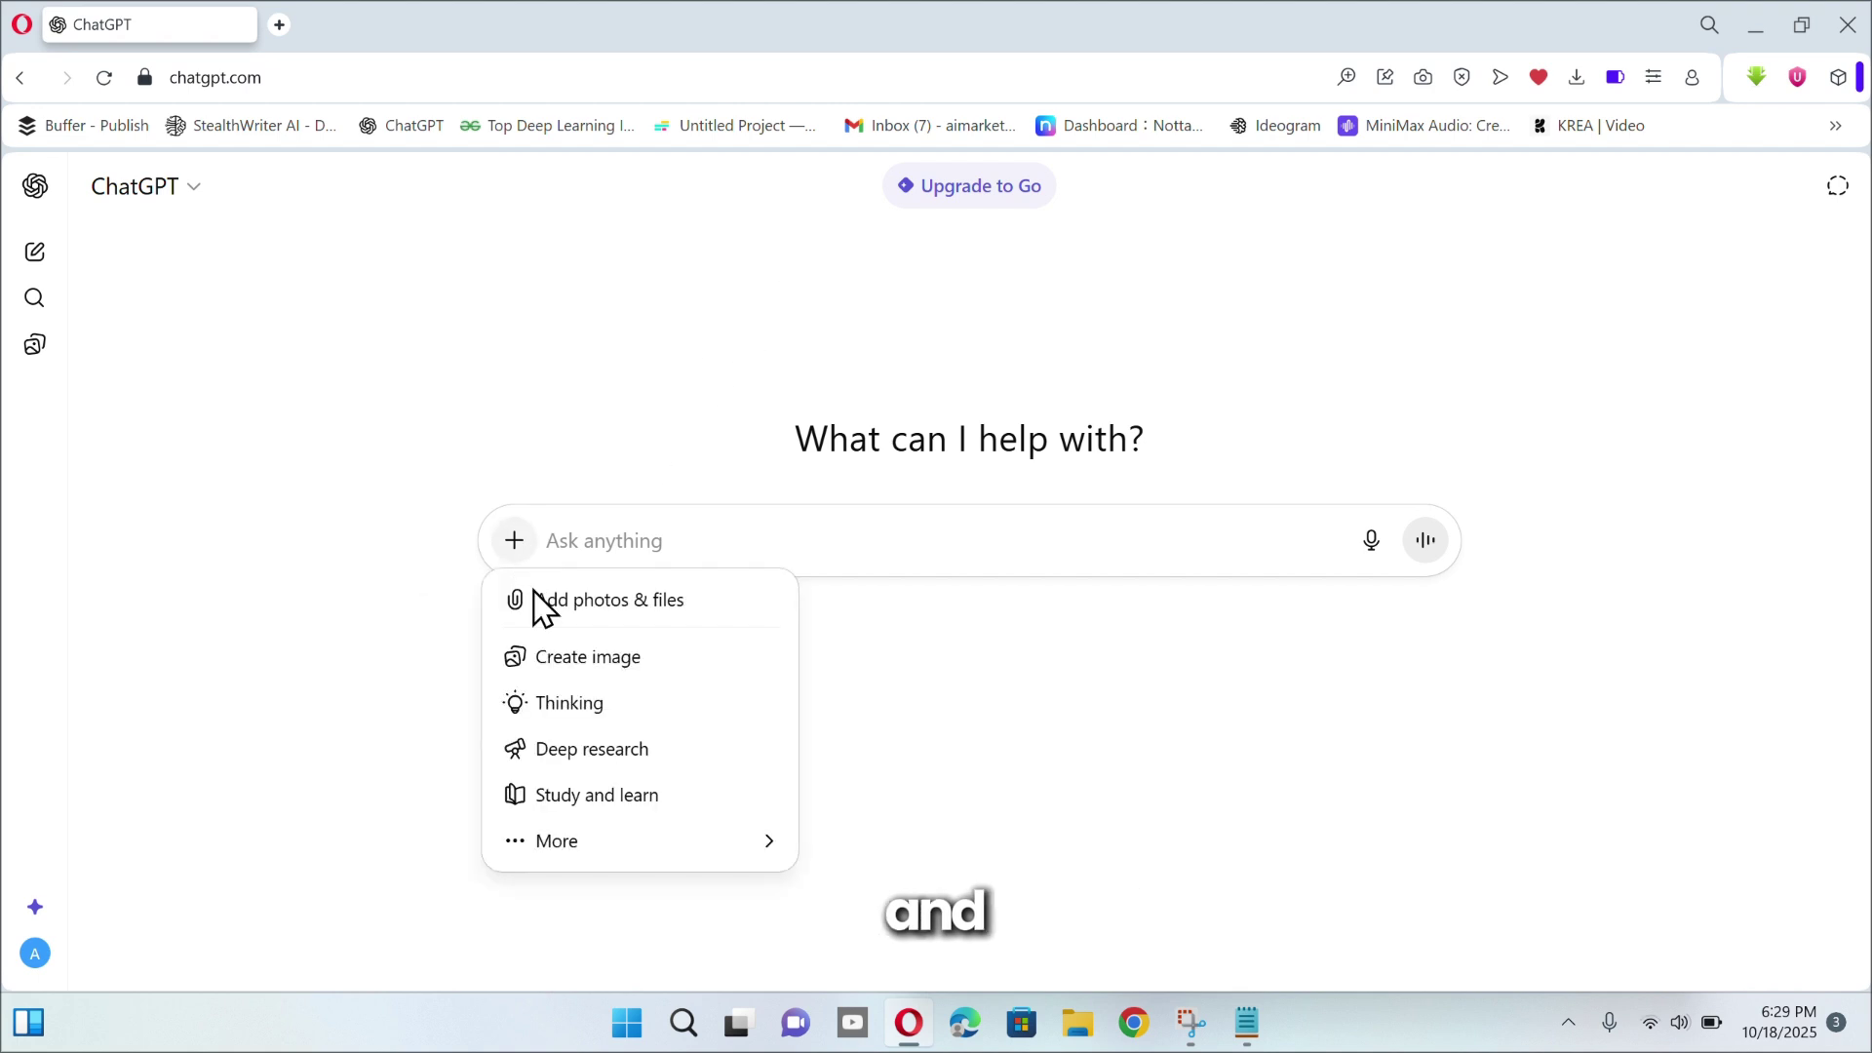
left_click(579, 610)
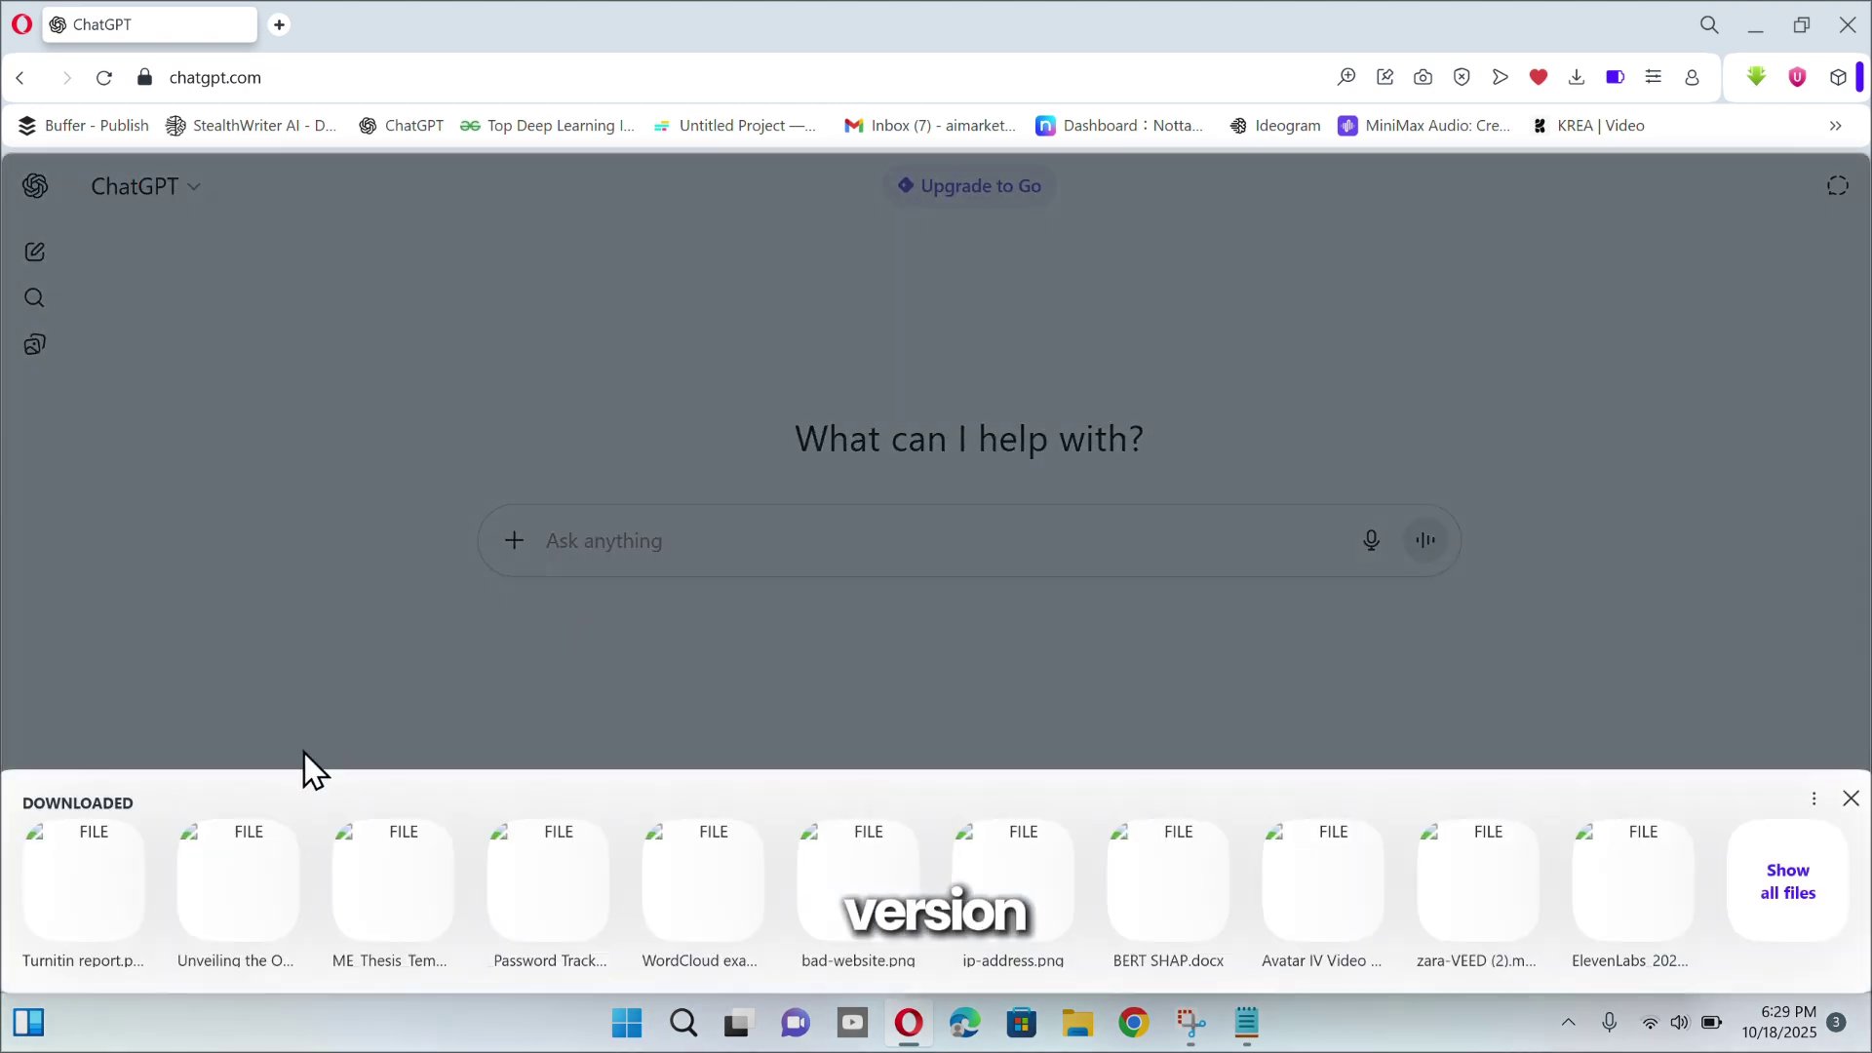
left_click(108, 866)
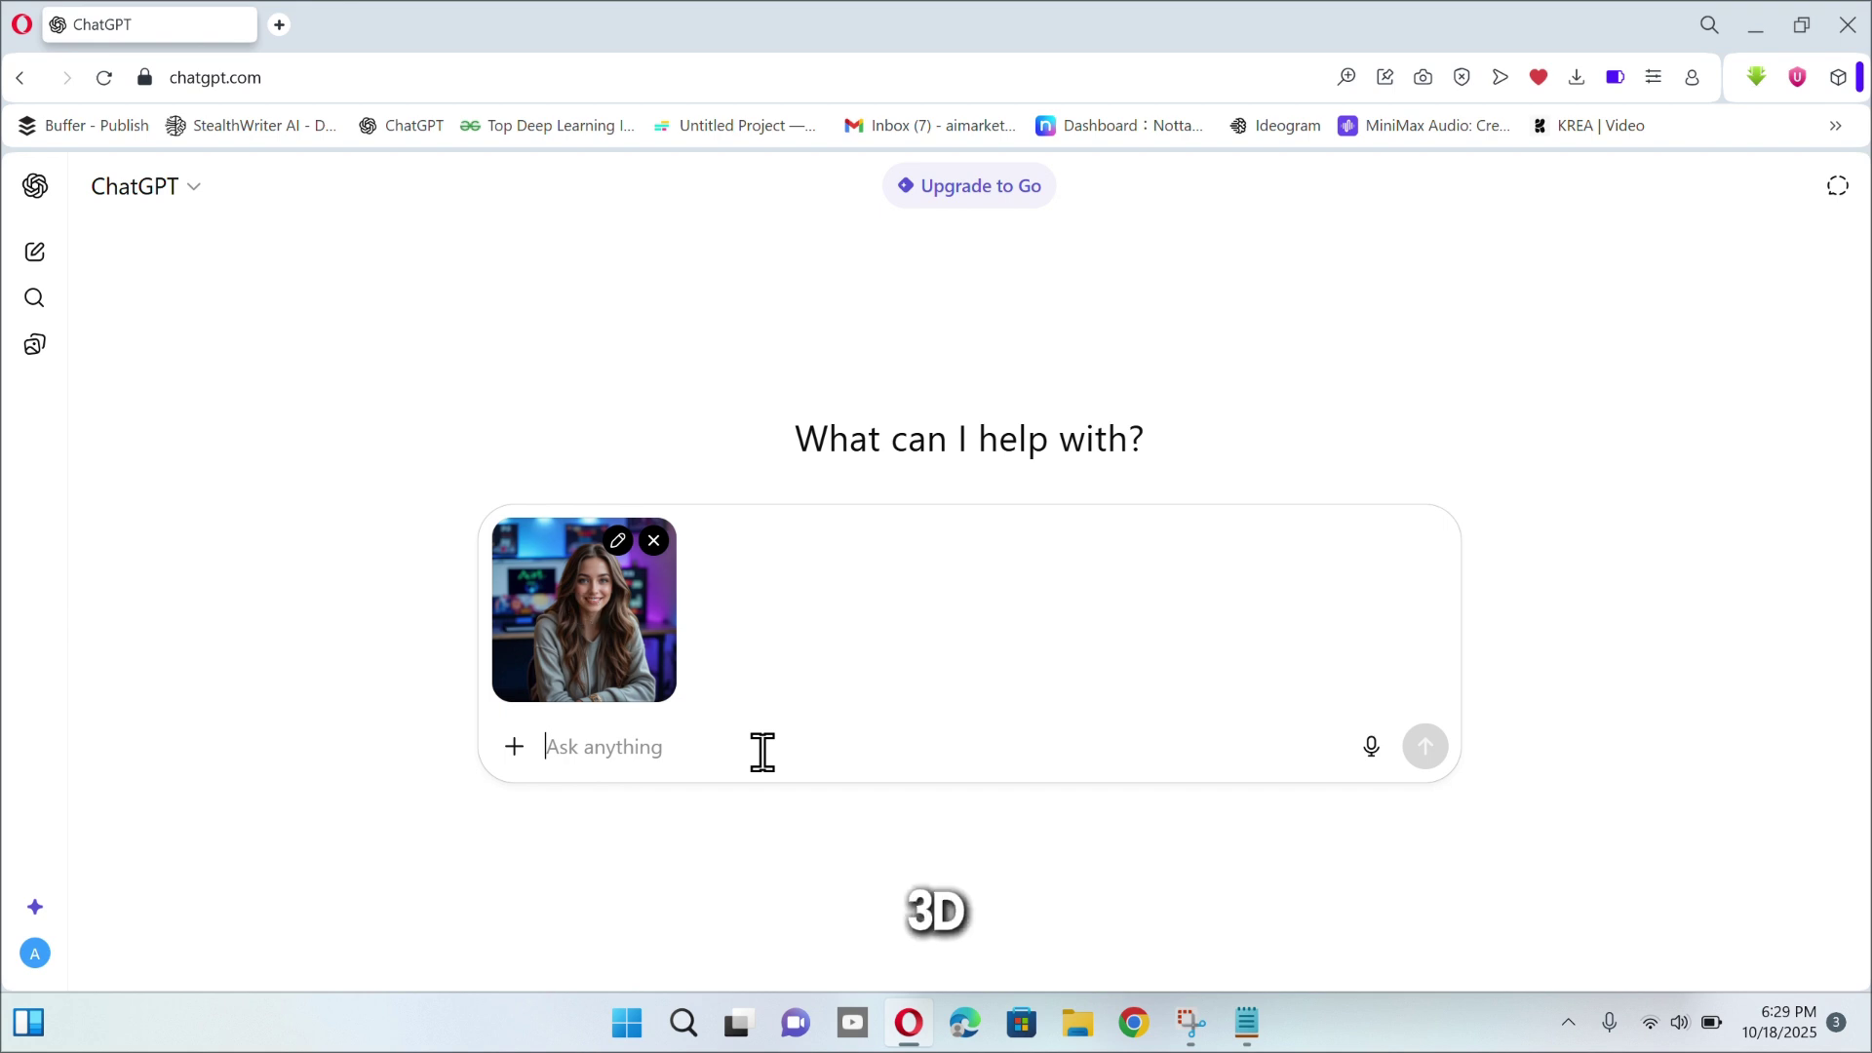
key("super+v")
left_click(765, 472)
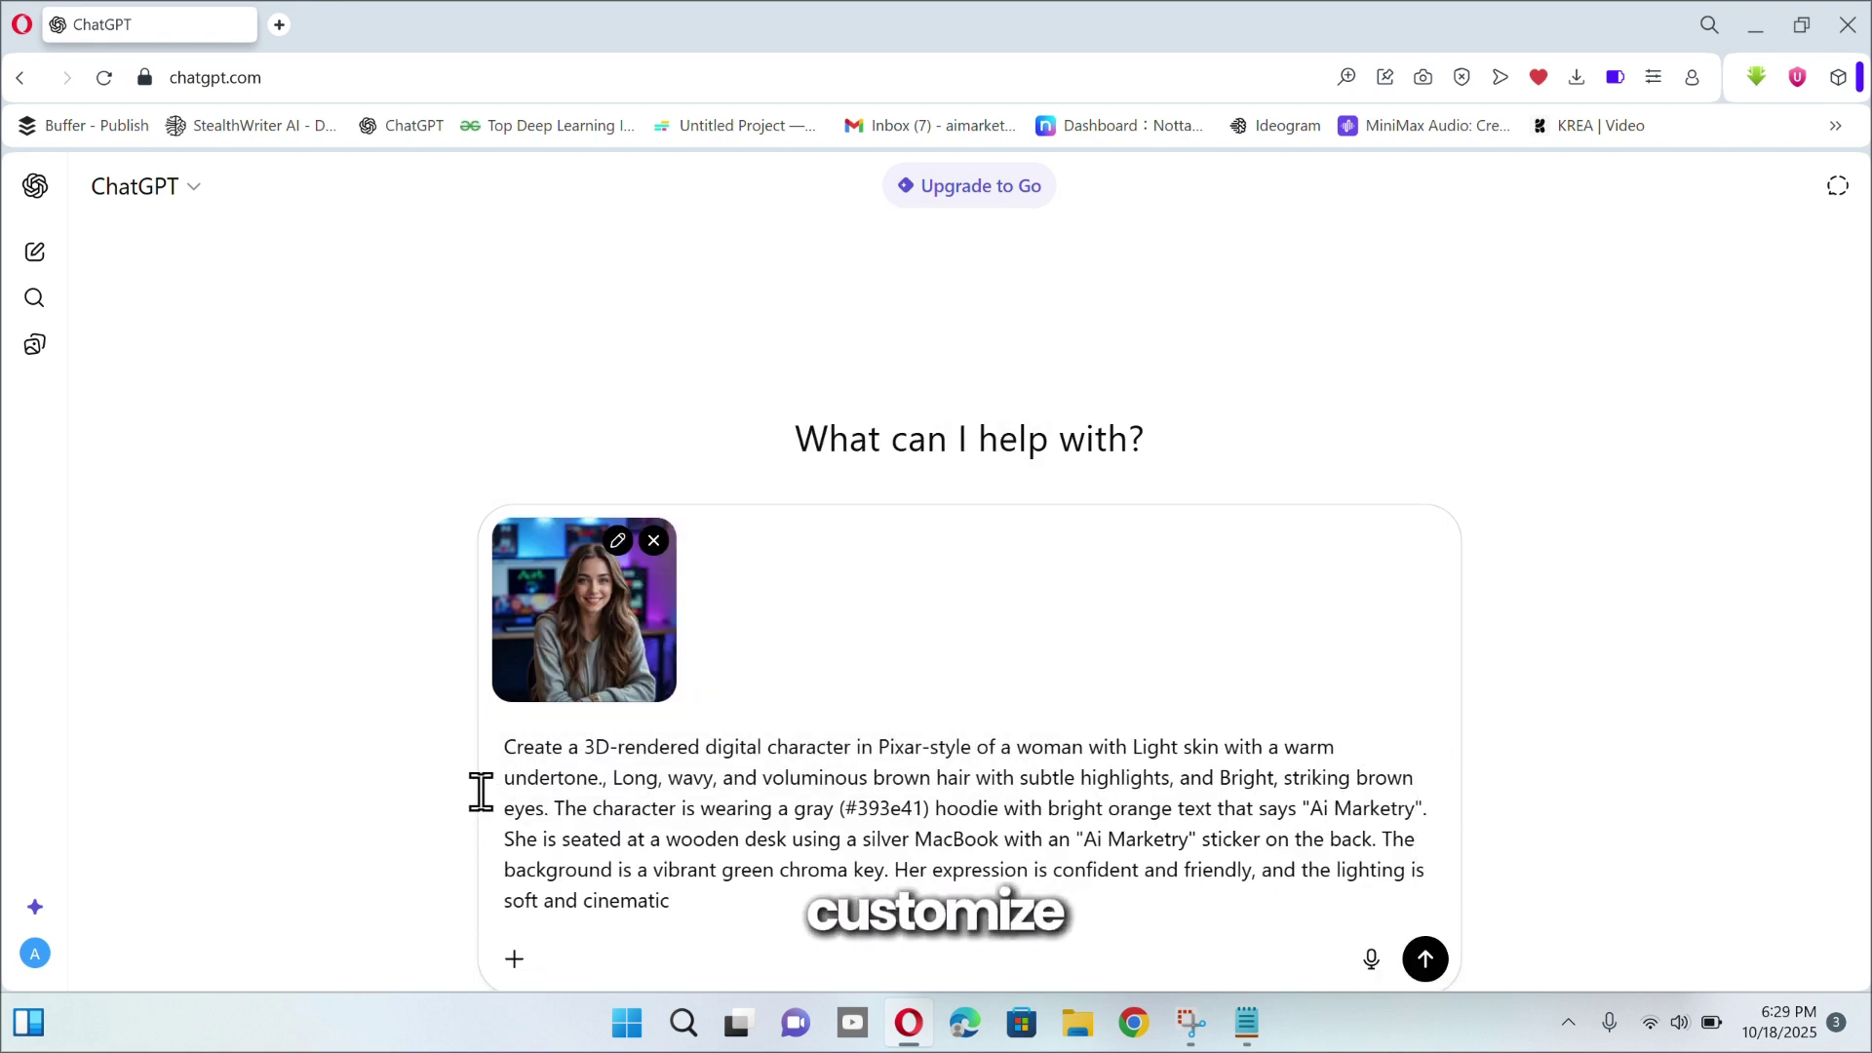
- Highlight the prompt's appearance, hoodie colour code, Ai Marketry branding and lighting details
left_click_drag(503, 747, 718, 923)
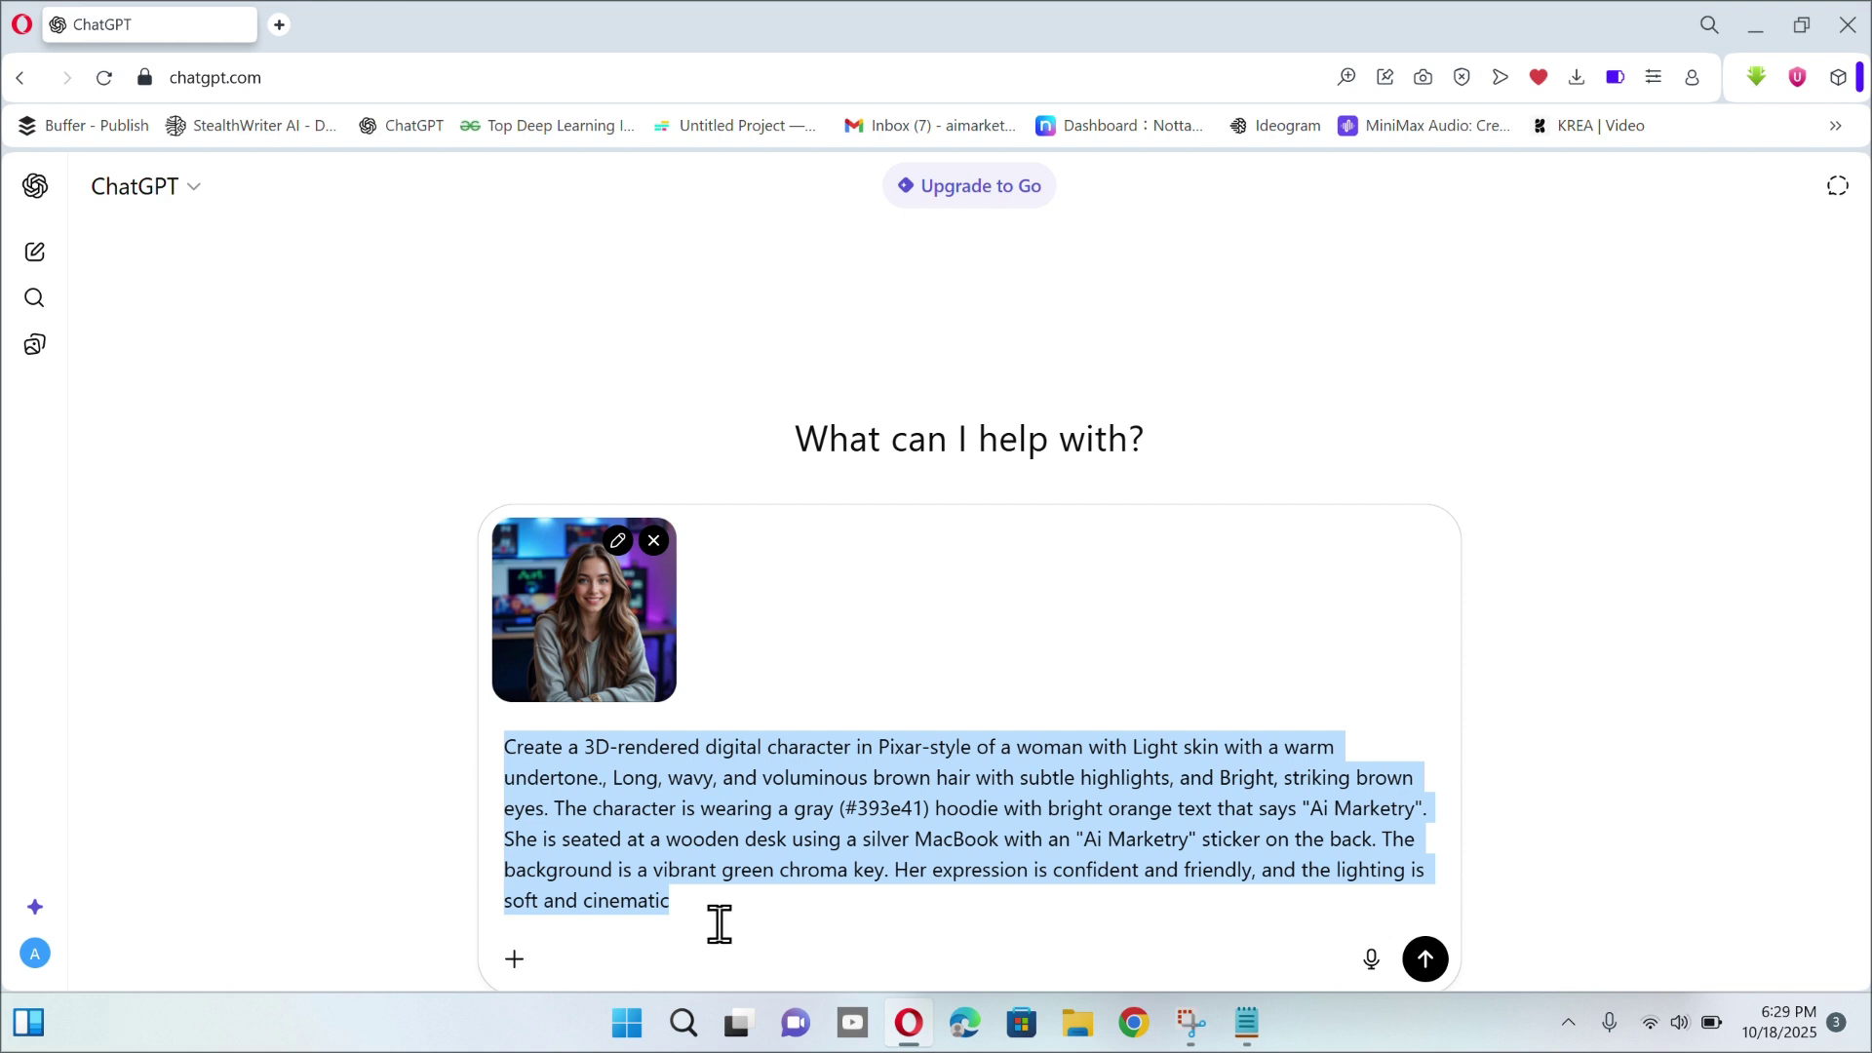
left_click_drag(845, 809, 881, 818)
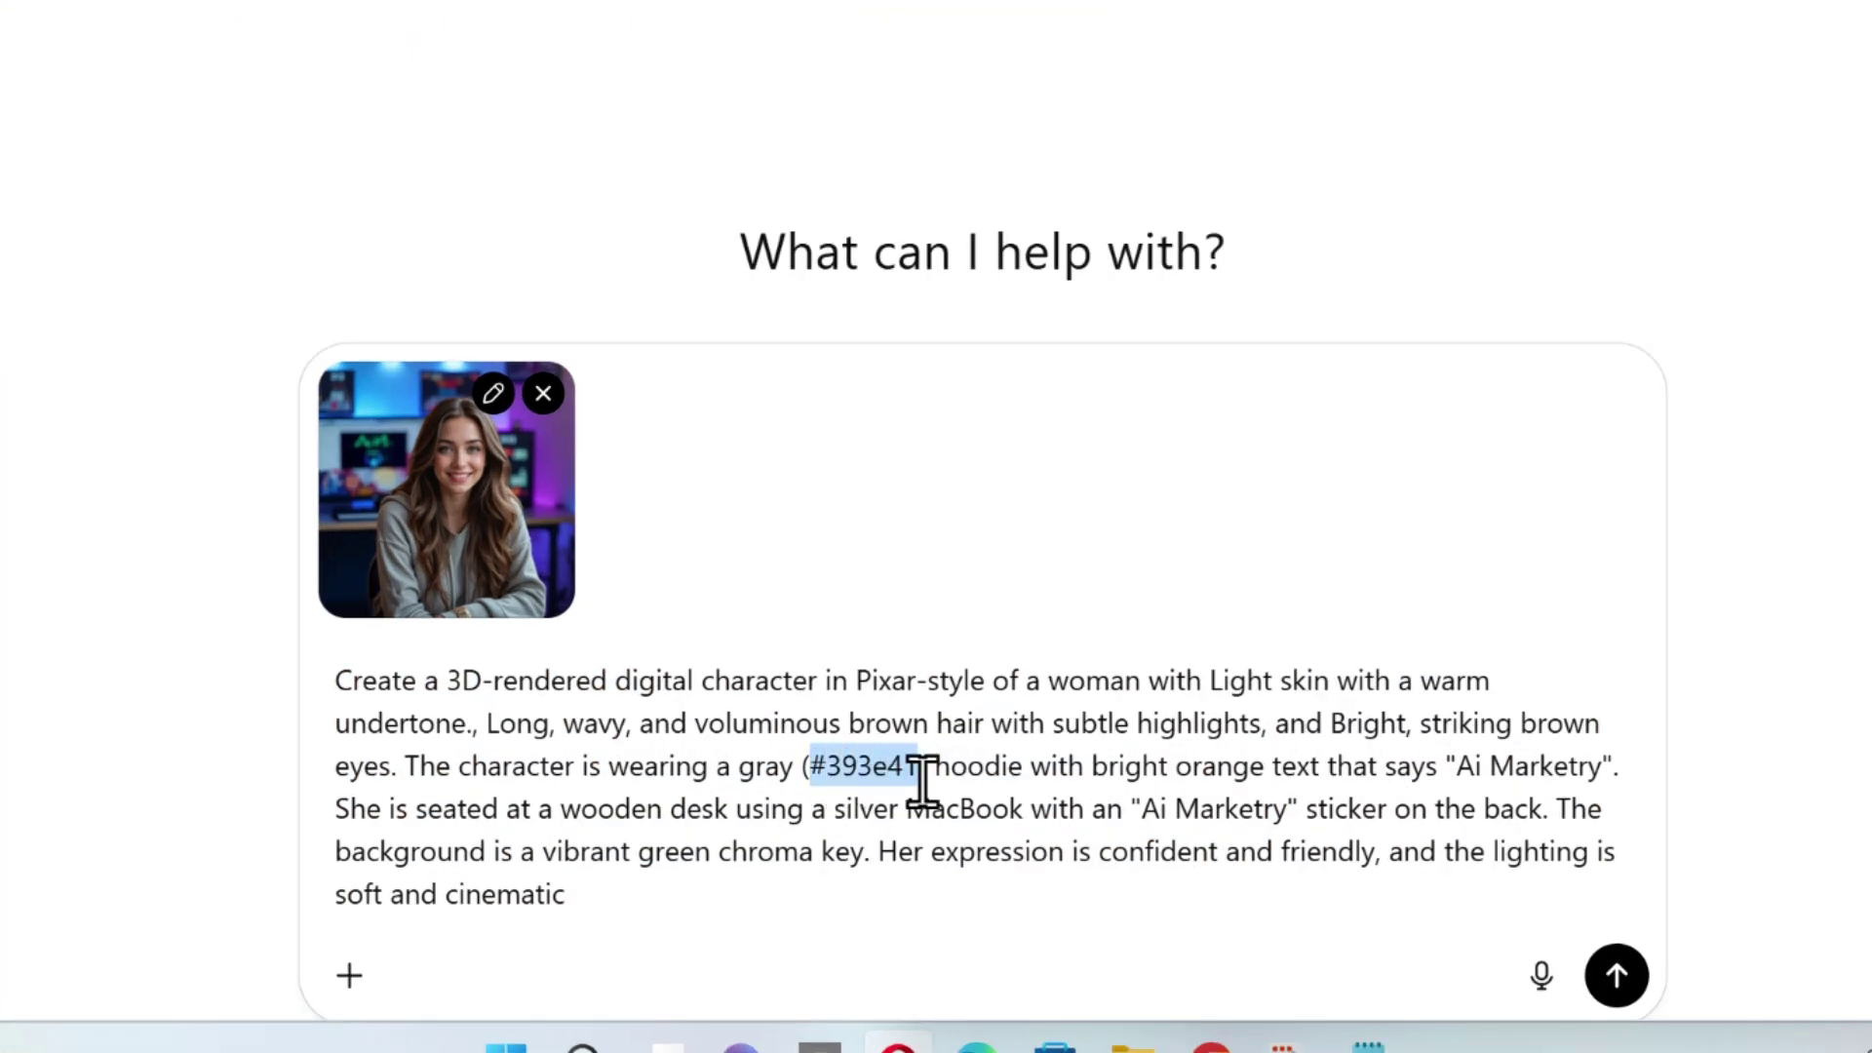
left_click(853, 731)
left_click_drag(878, 853, 1095, 939)
left_click(905, 953)
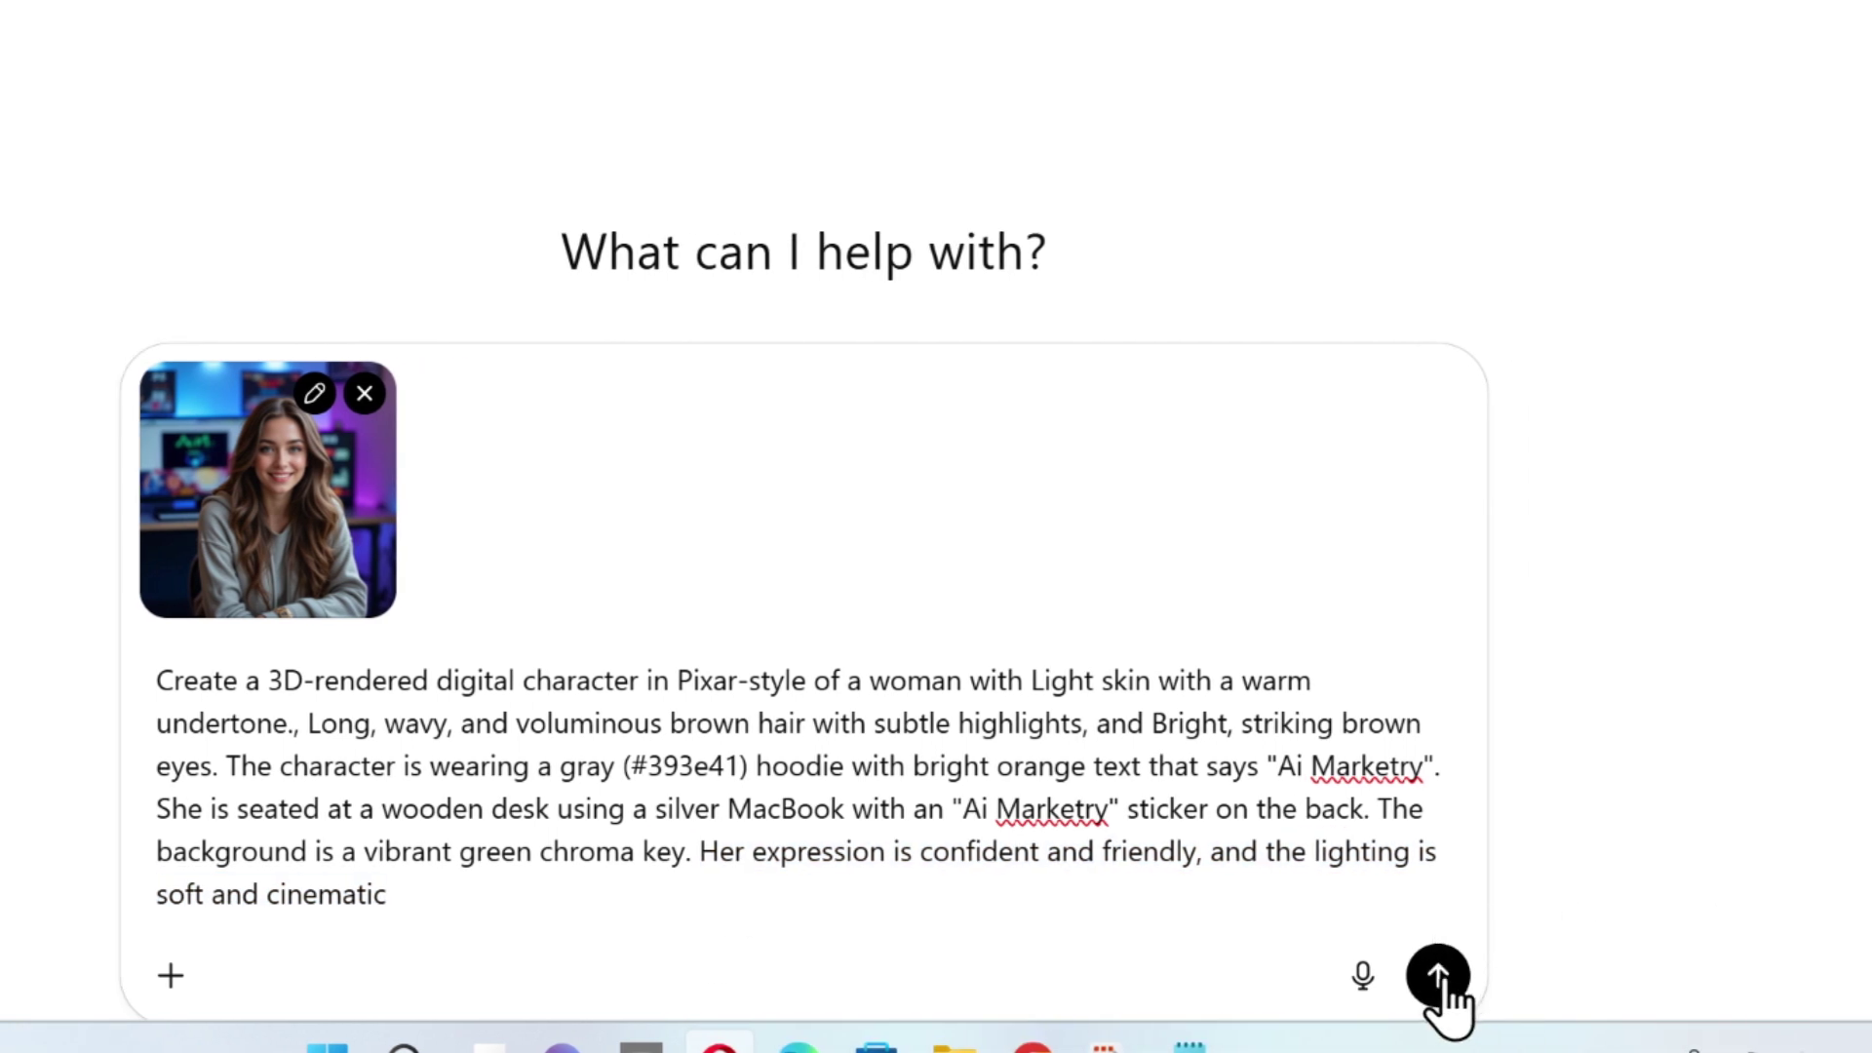
- Send the prompt with the attached selfie to generate the character
left_click(1438, 977)
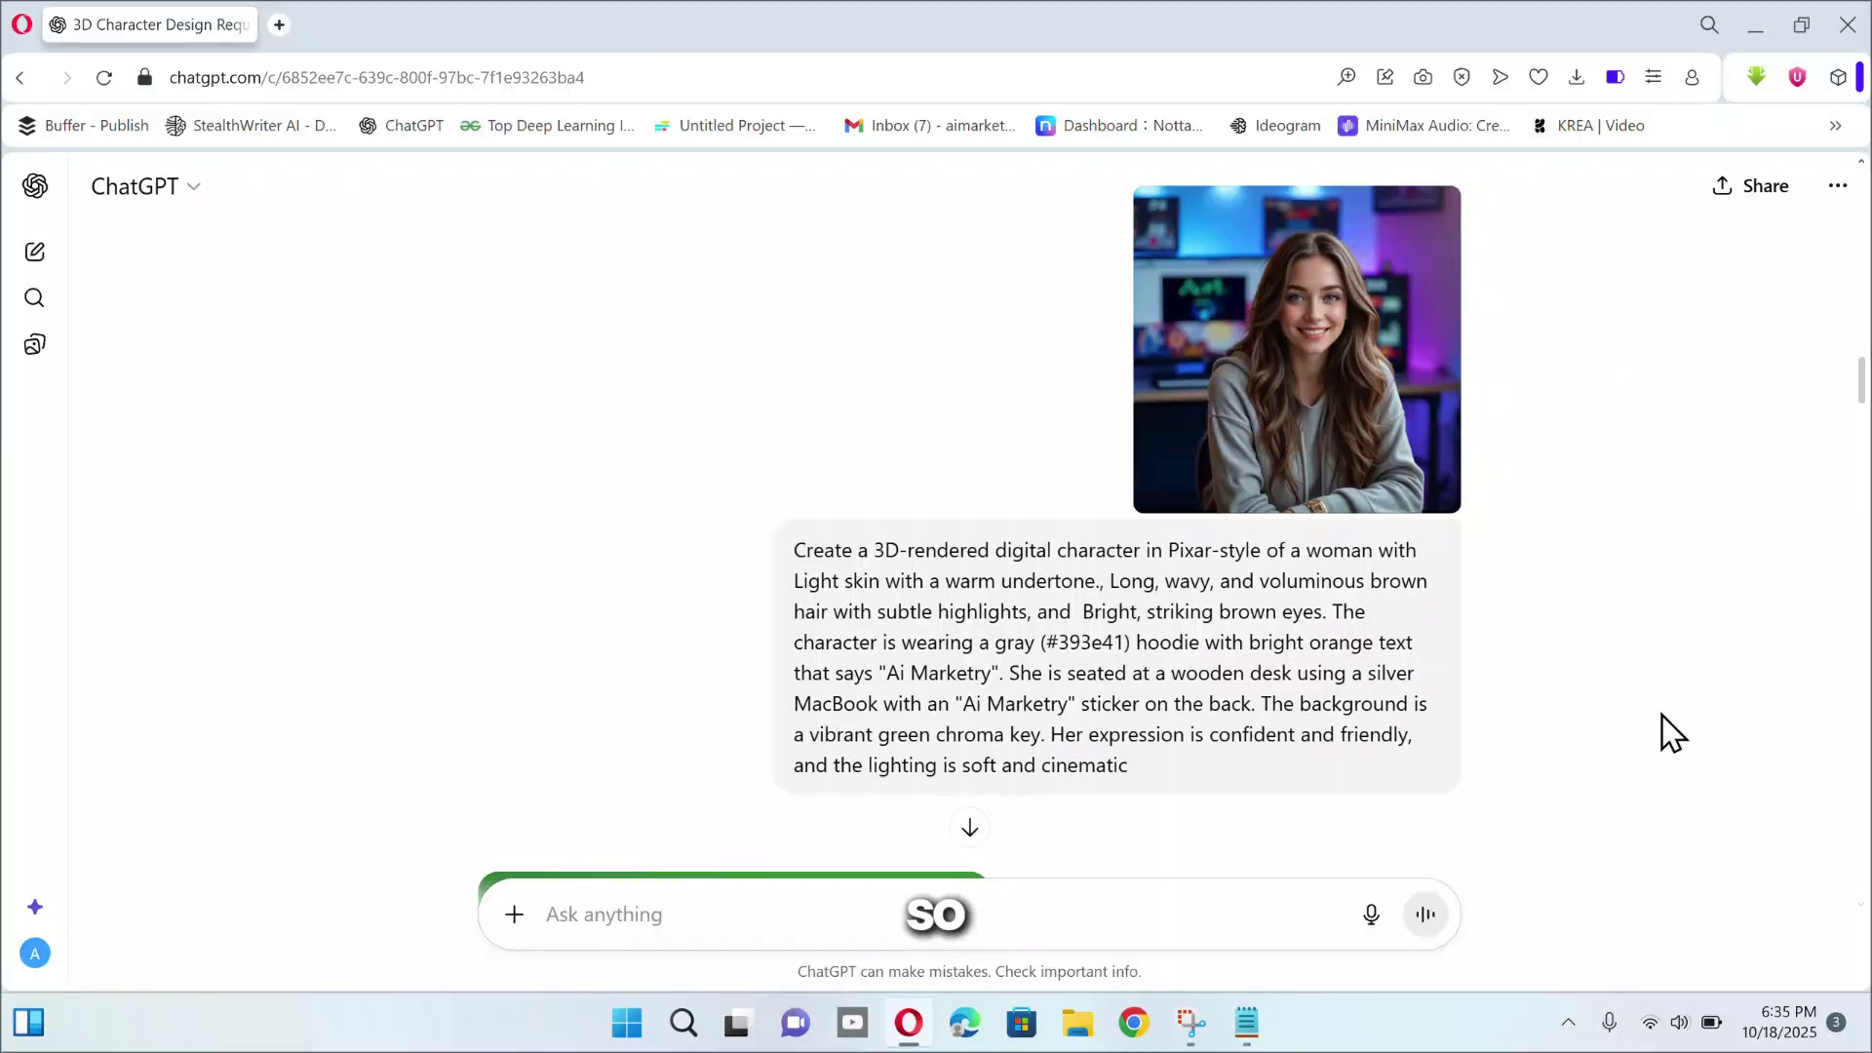
scroll(1663, 735, "down", 10)
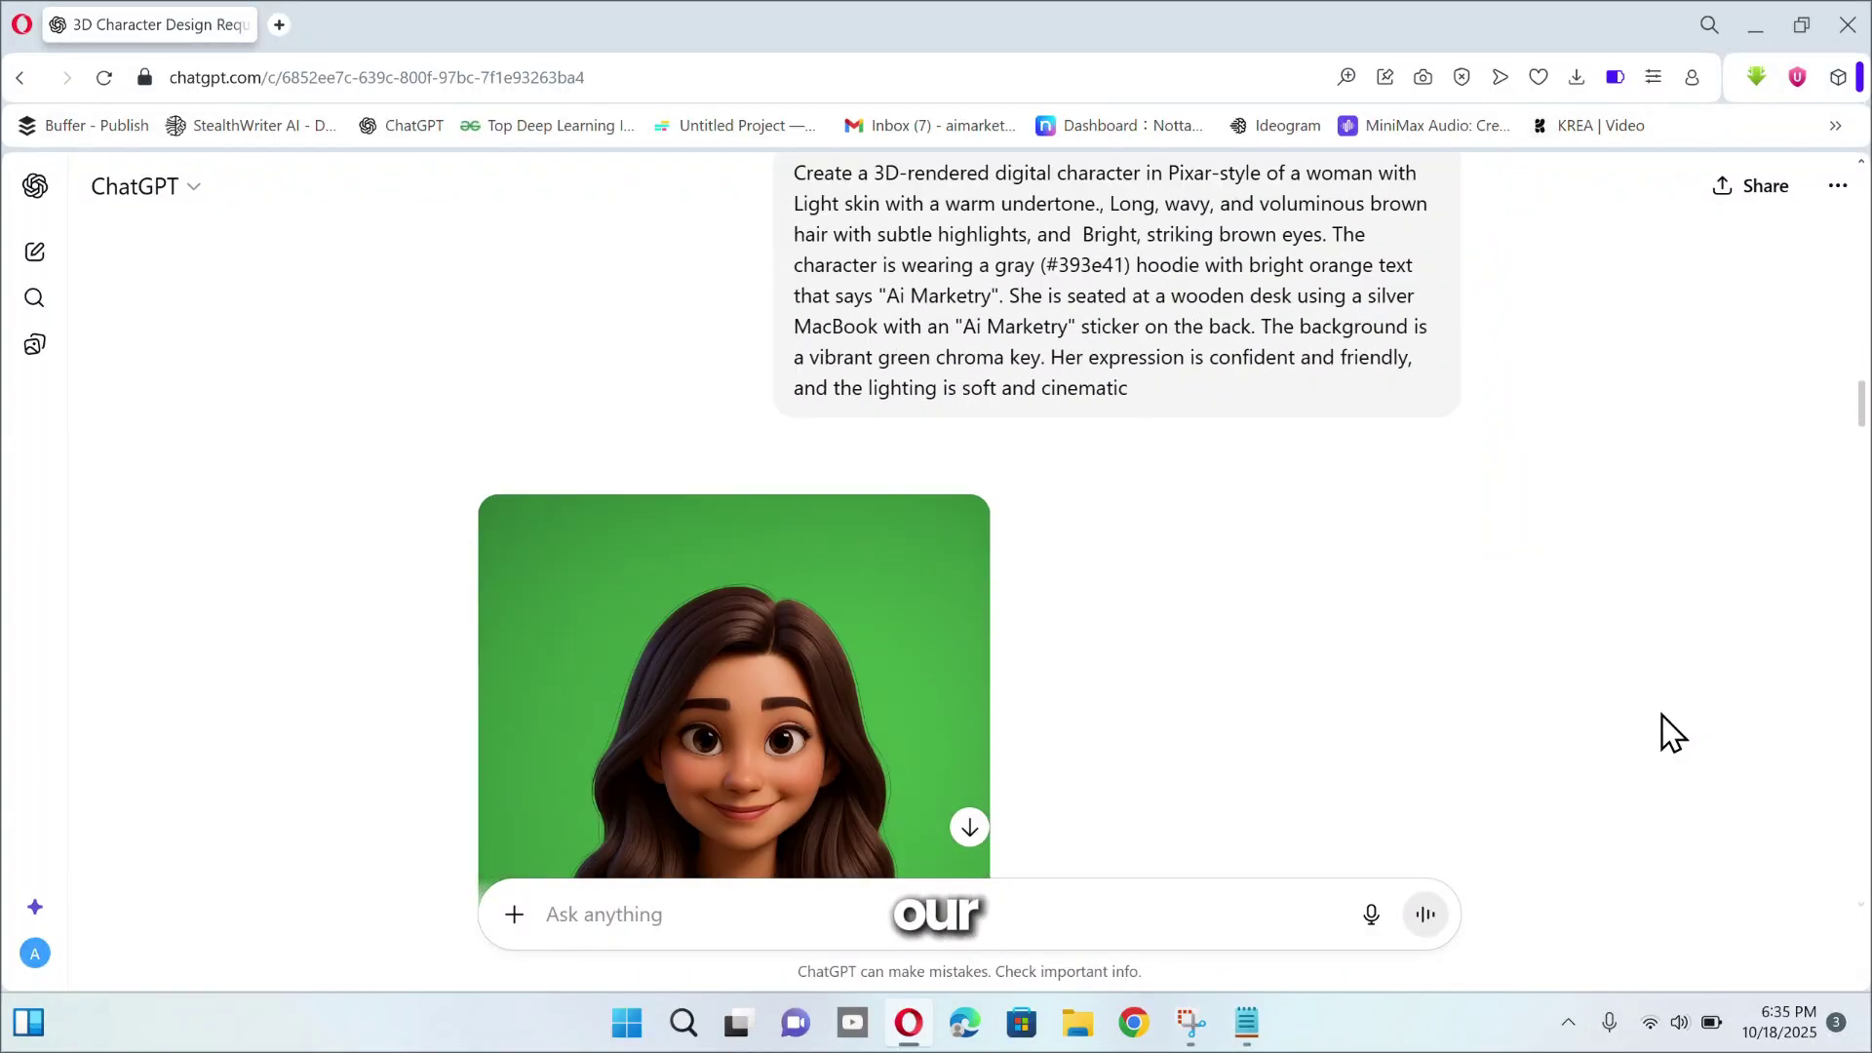
scroll(1664, 733, "up", 1)
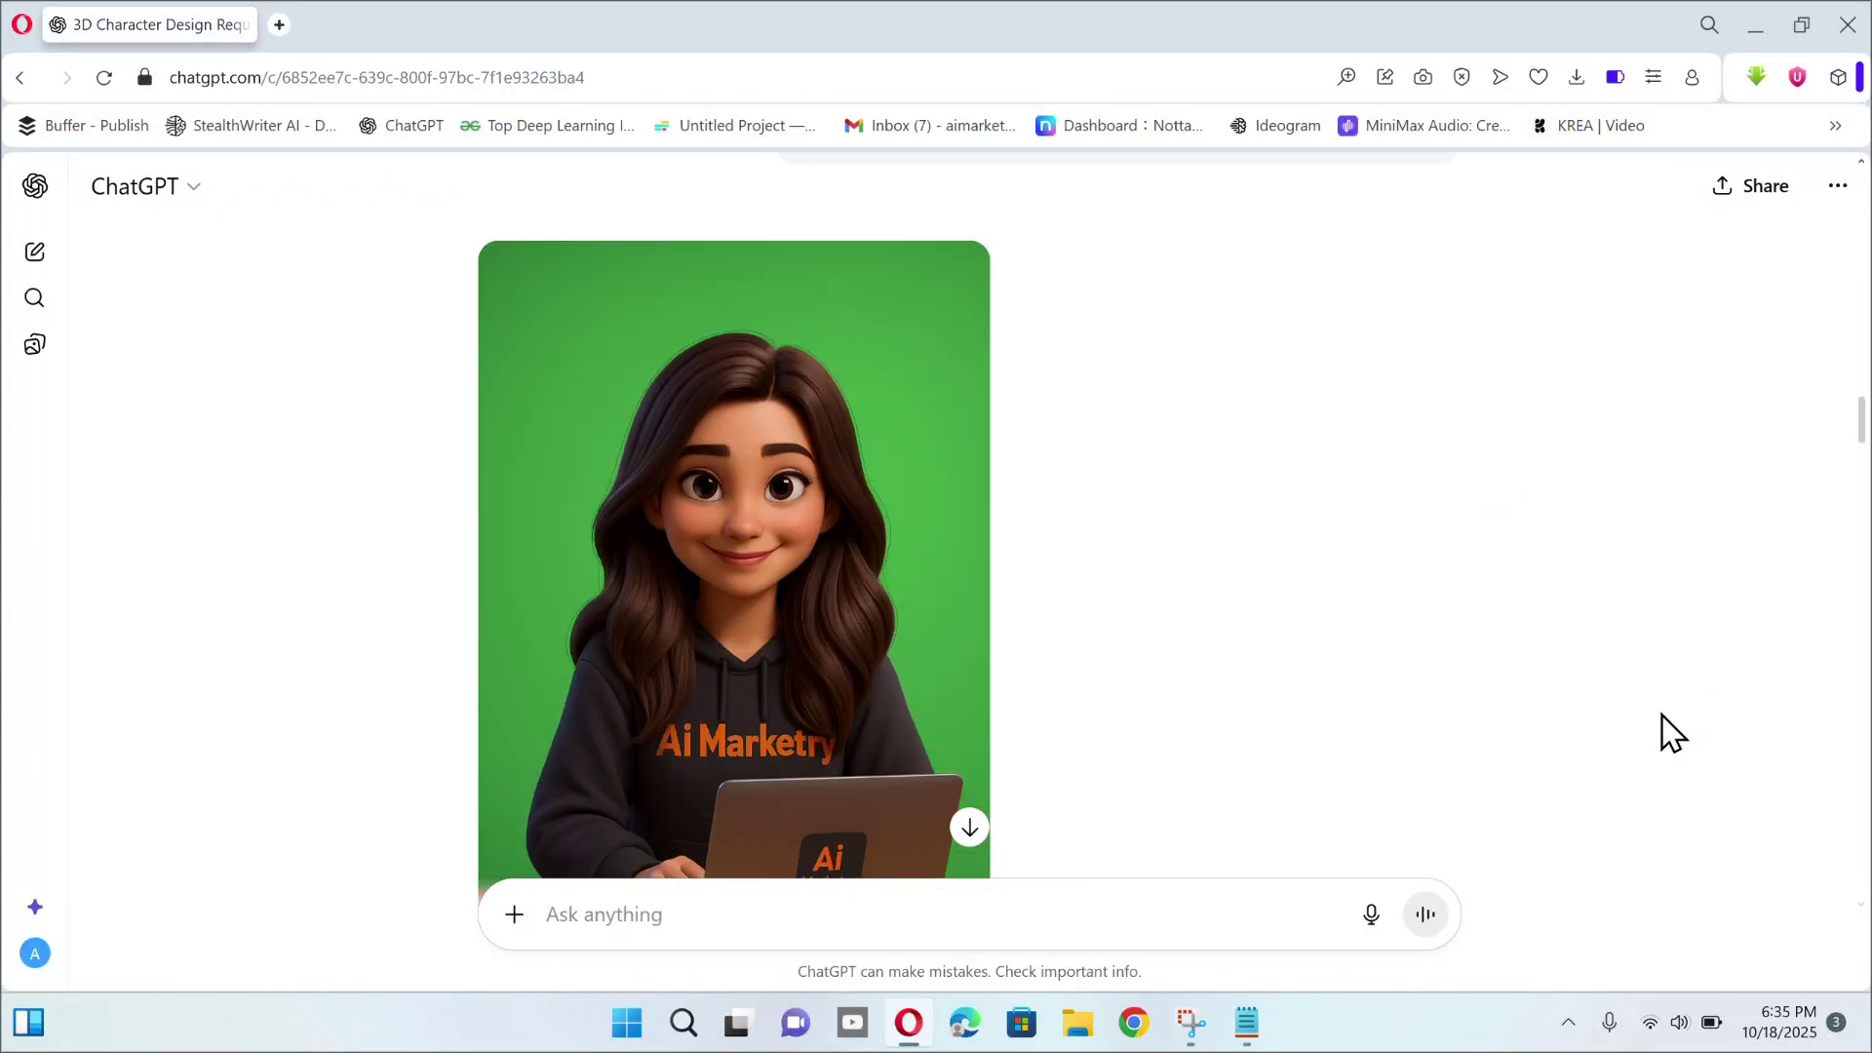
- Browse the generated versions and download the green-background character image
left_click(822, 617)
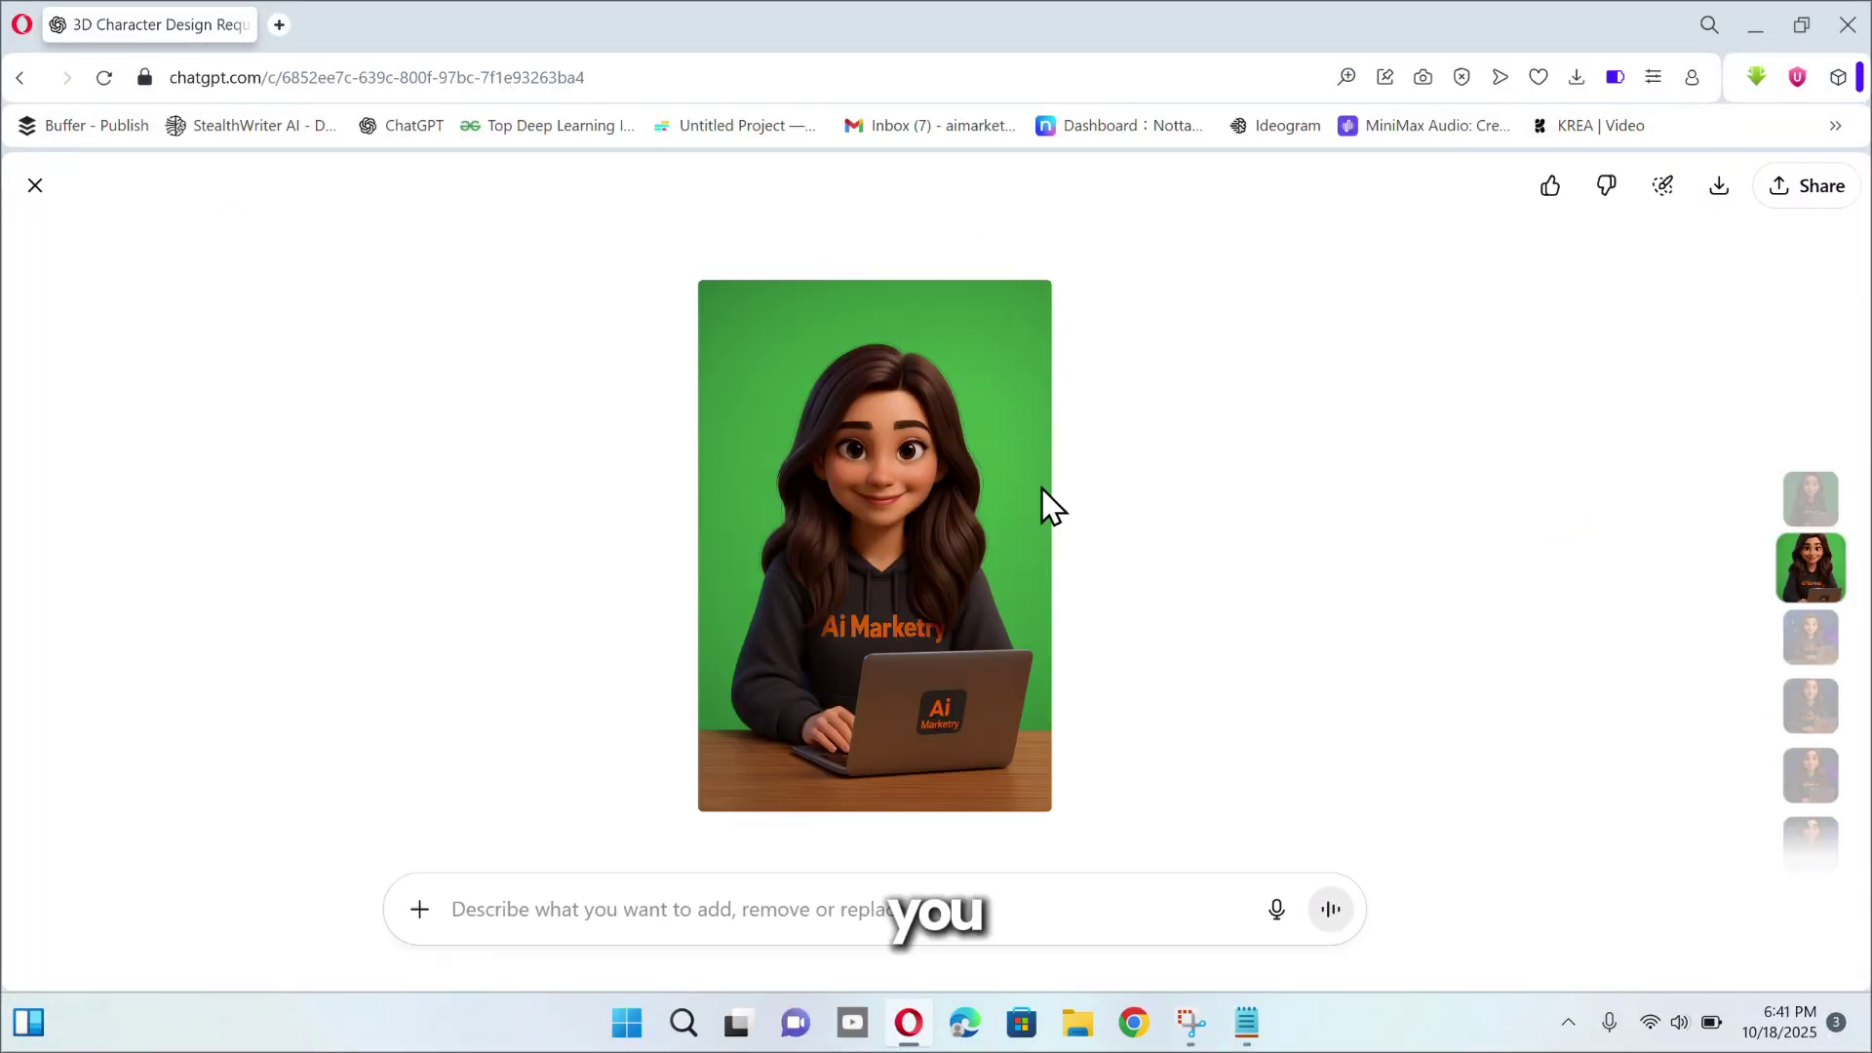
left_click(1816, 655)
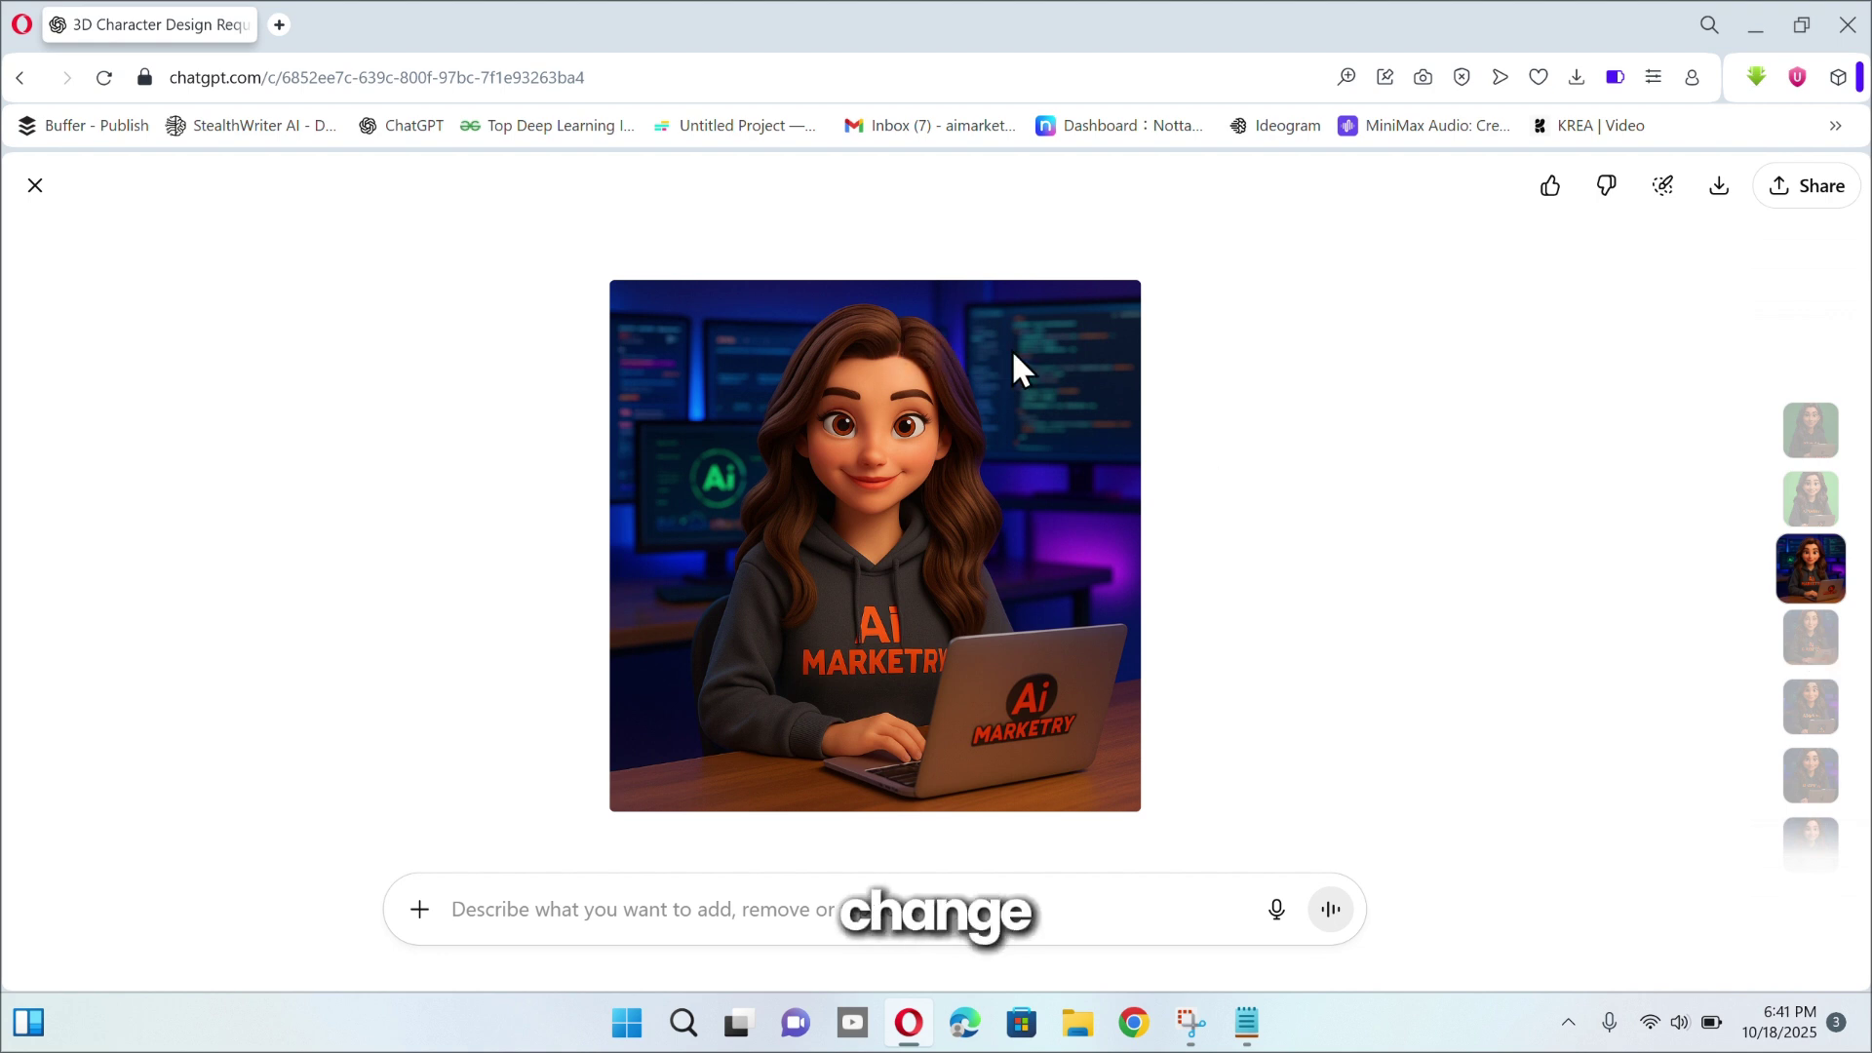
left_click(1802, 717)
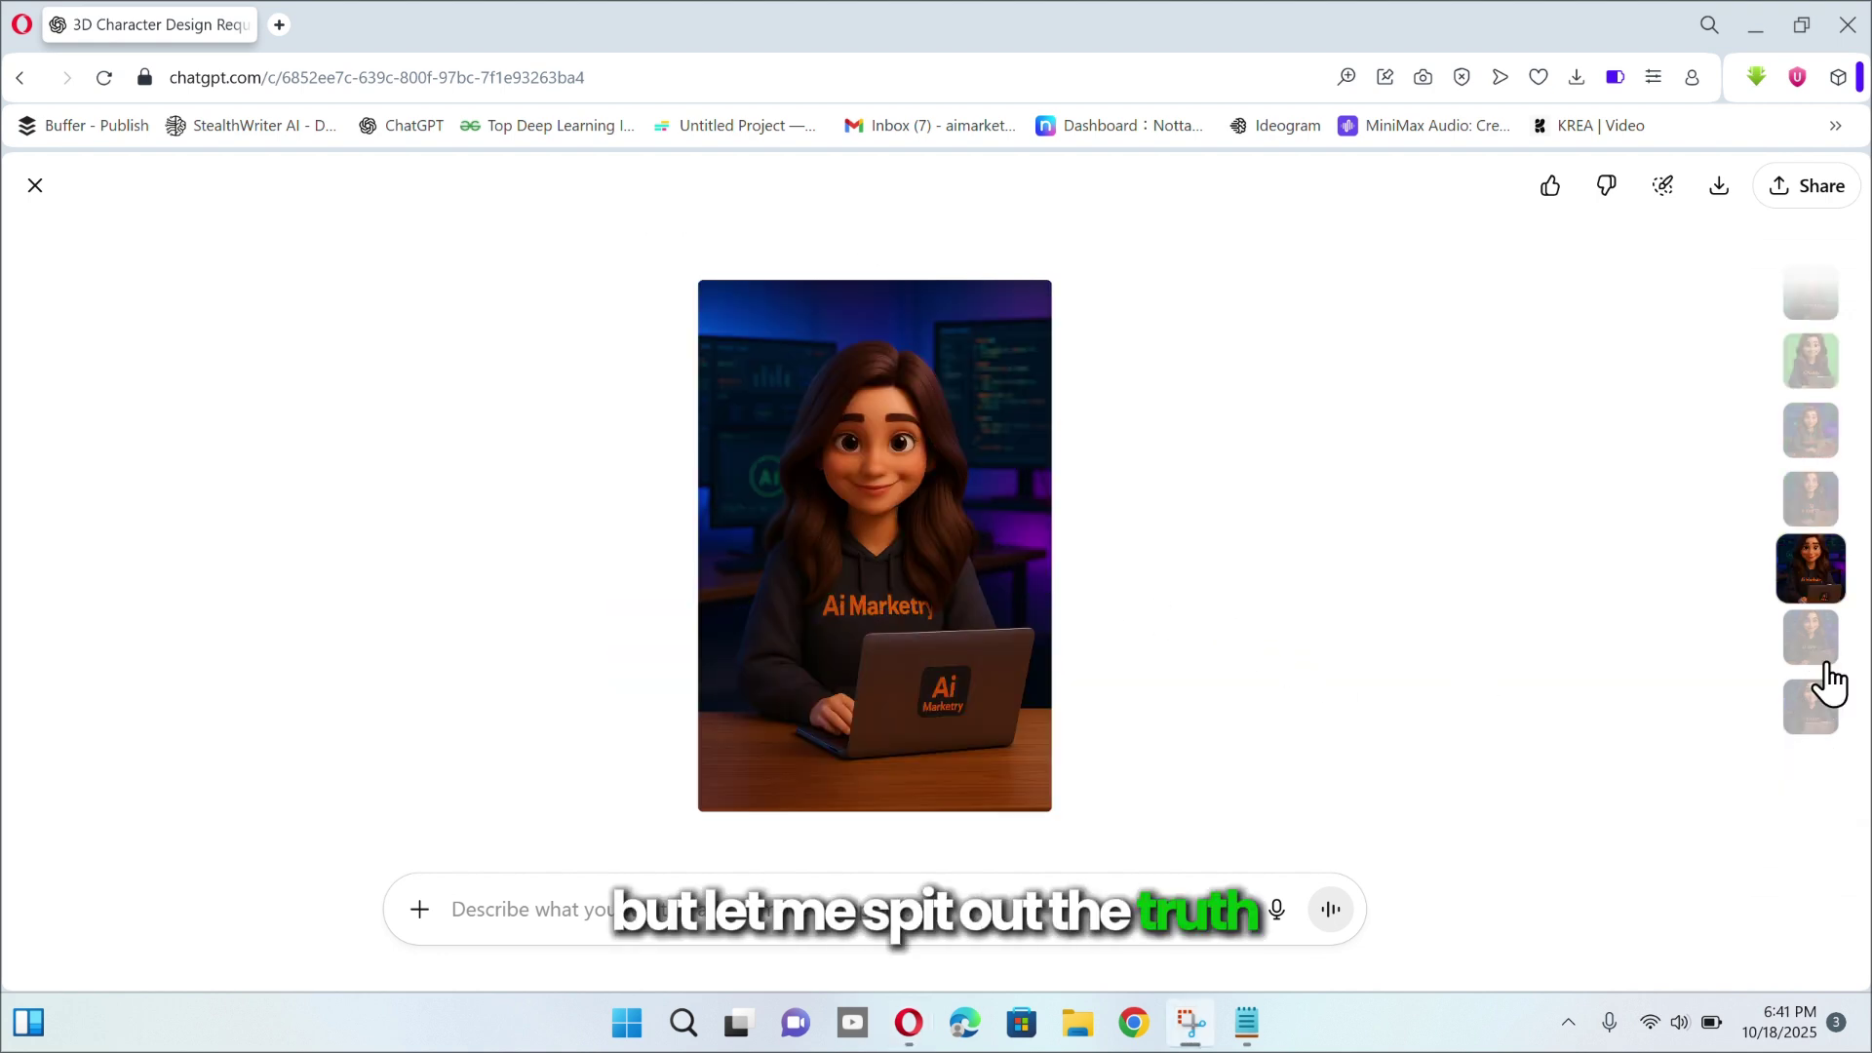
left_click(1814, 652)
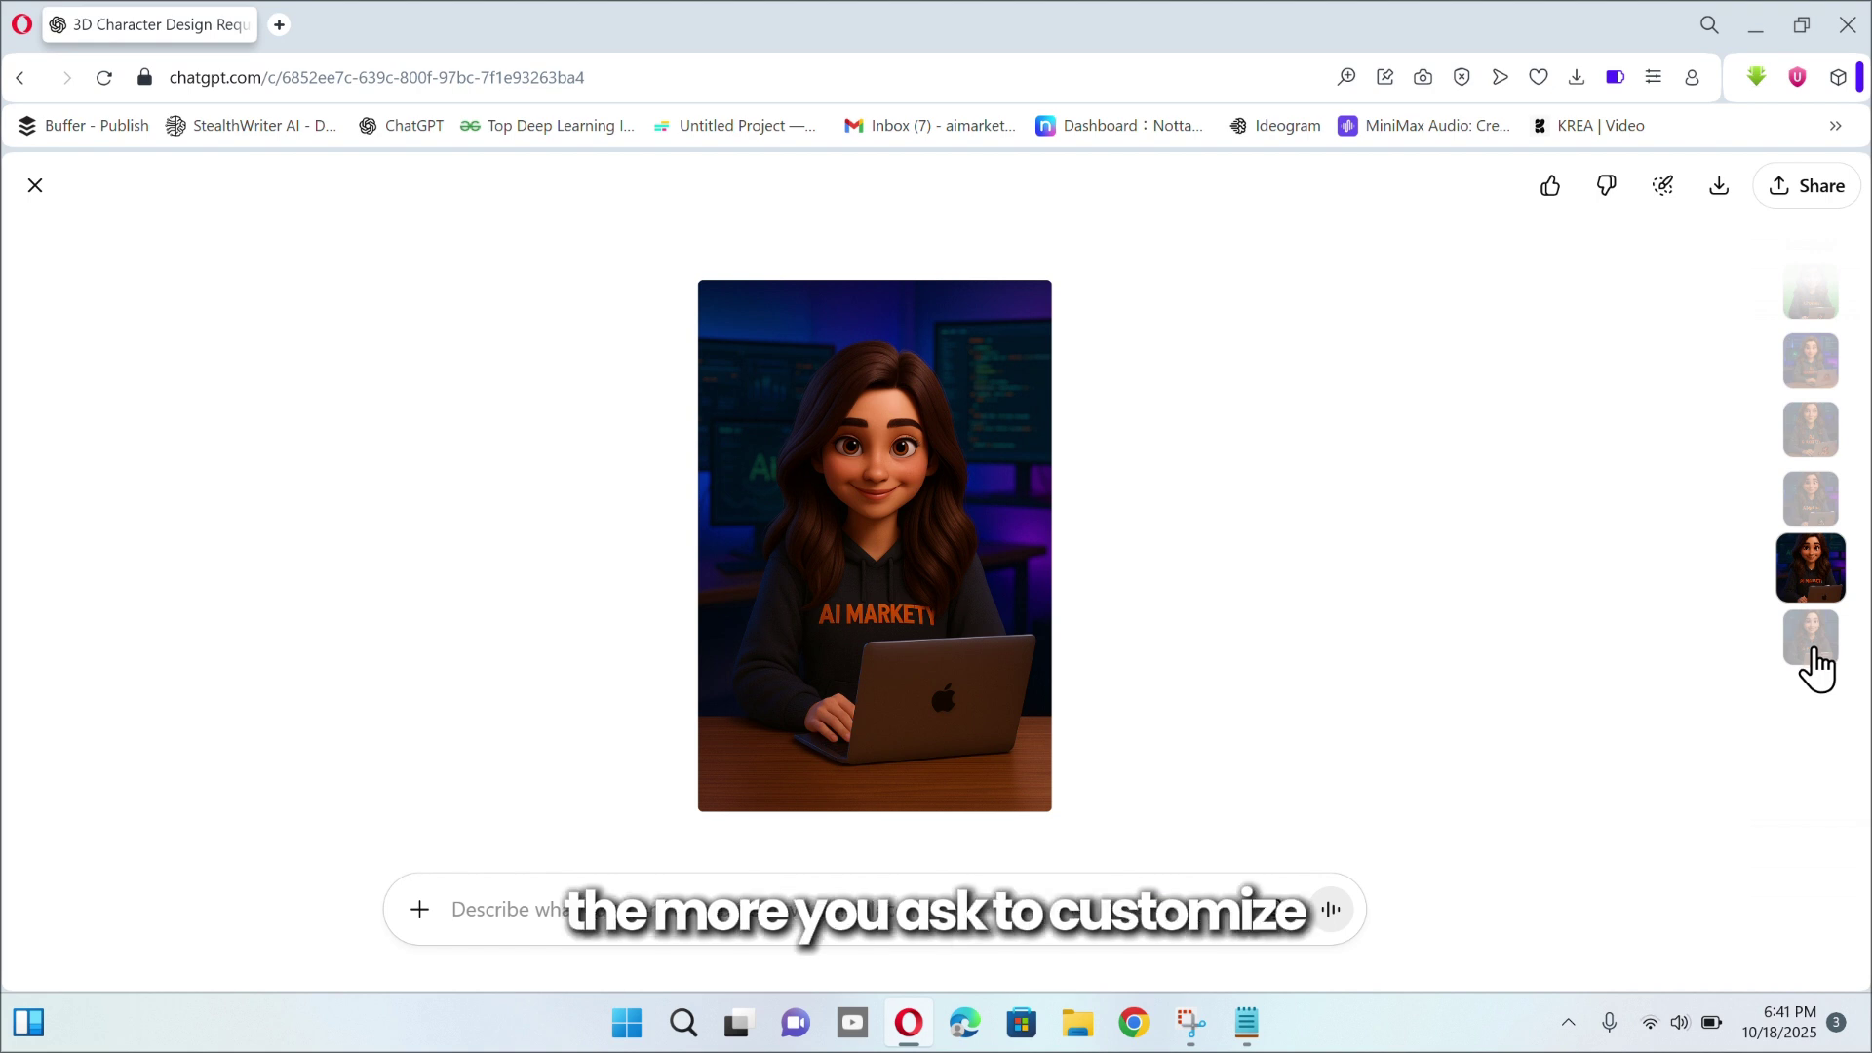
left_click(1817, 653)
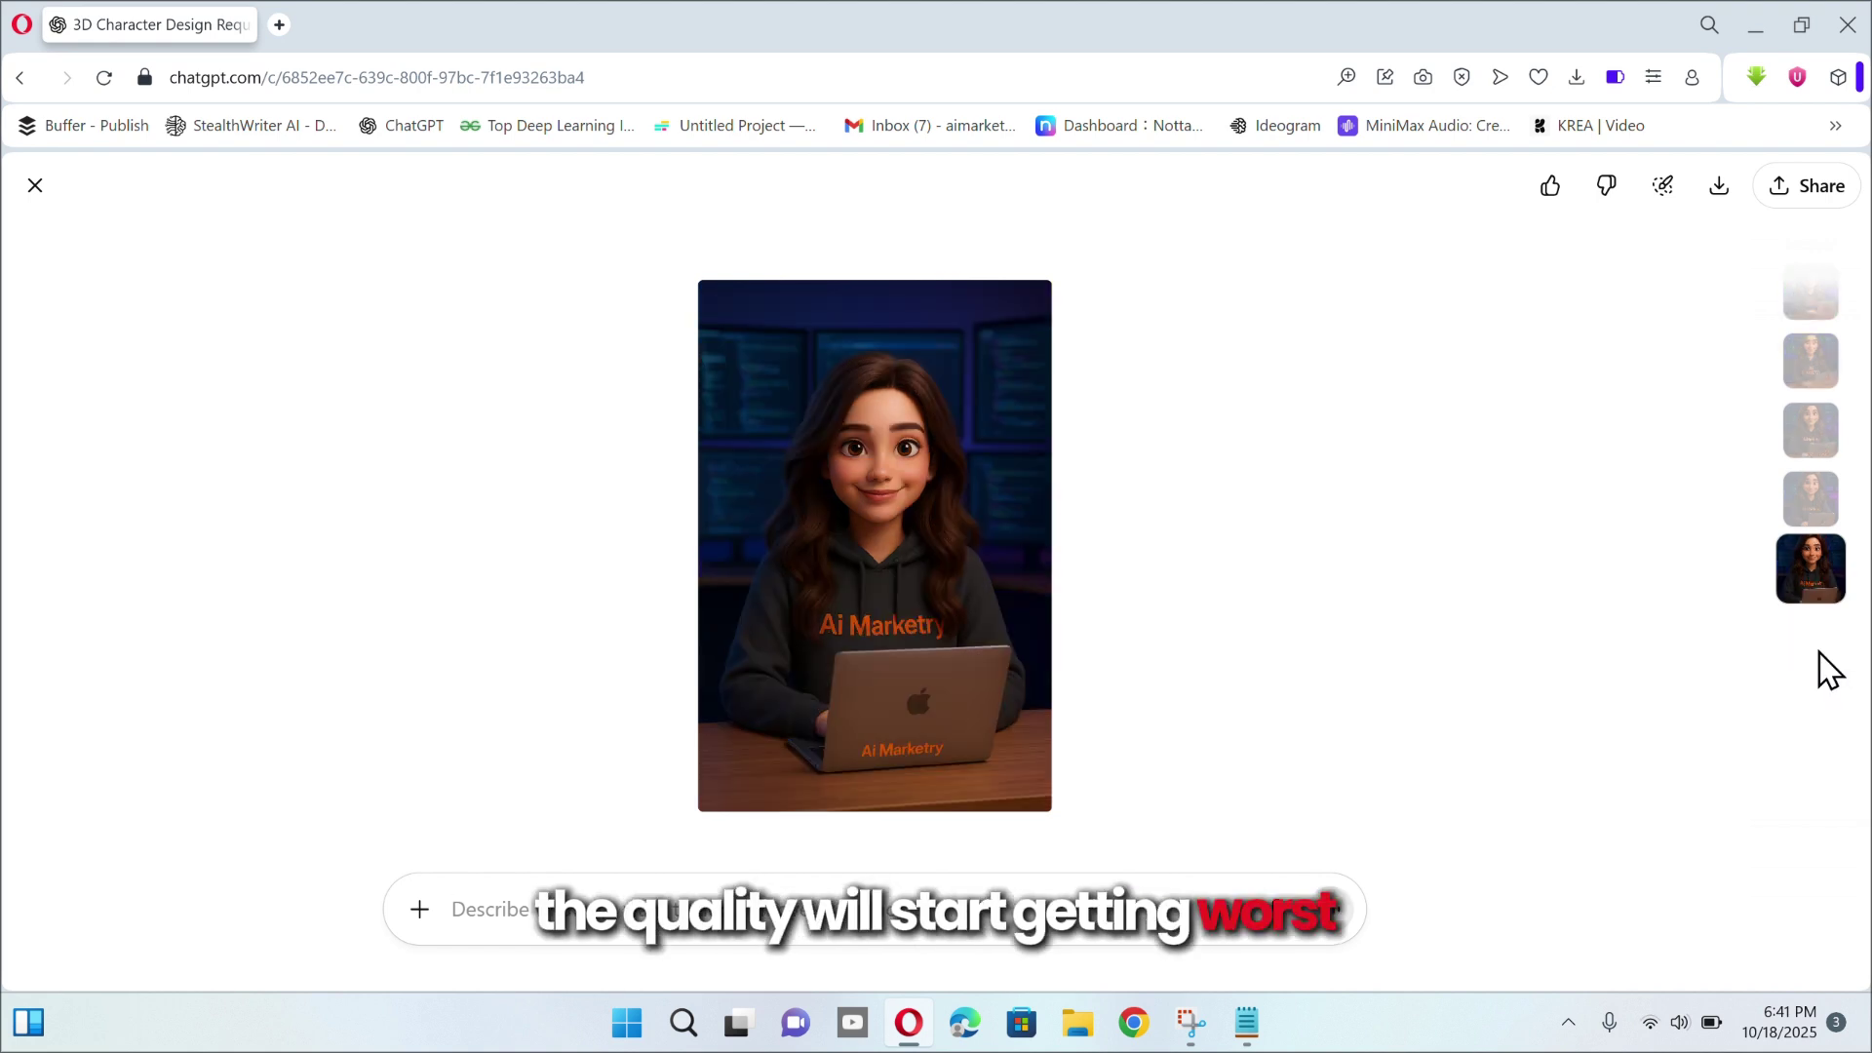
left_click(1817, 444)
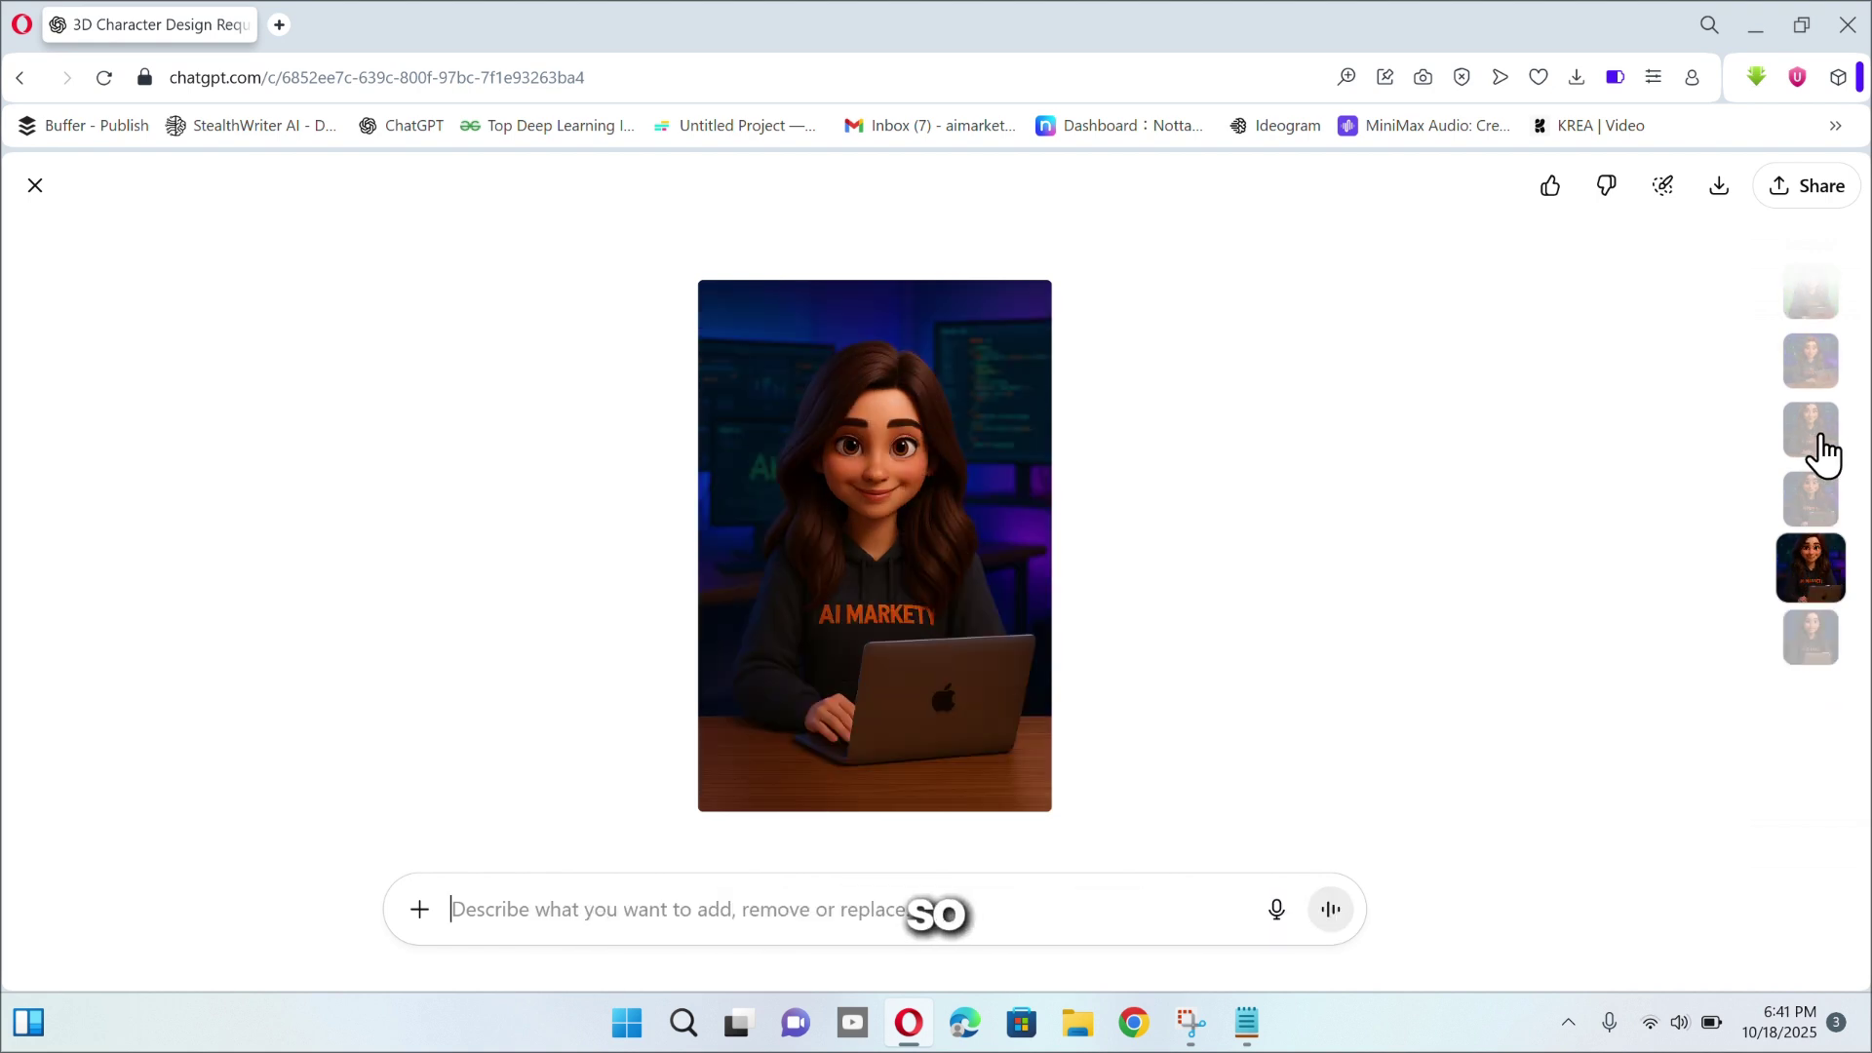
left_click(1819, 440)
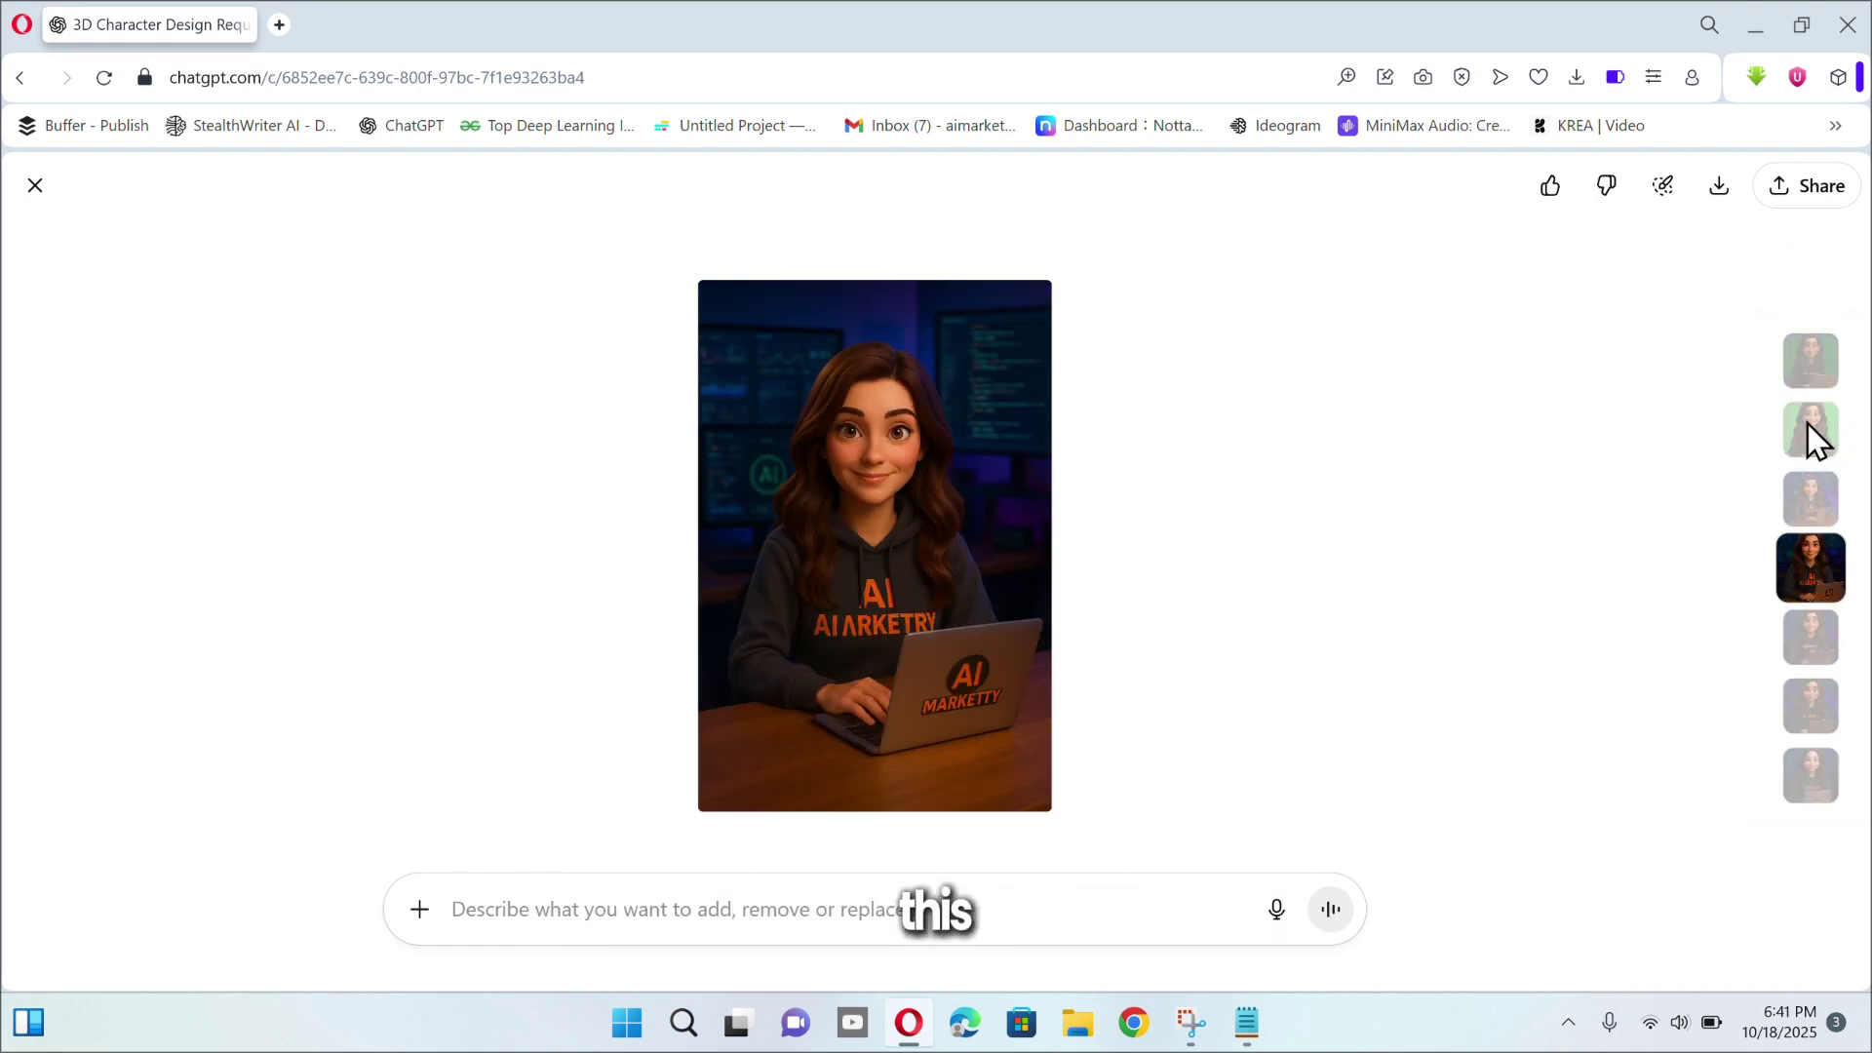
left_click(1817, 437)
left_click(1720, 200)
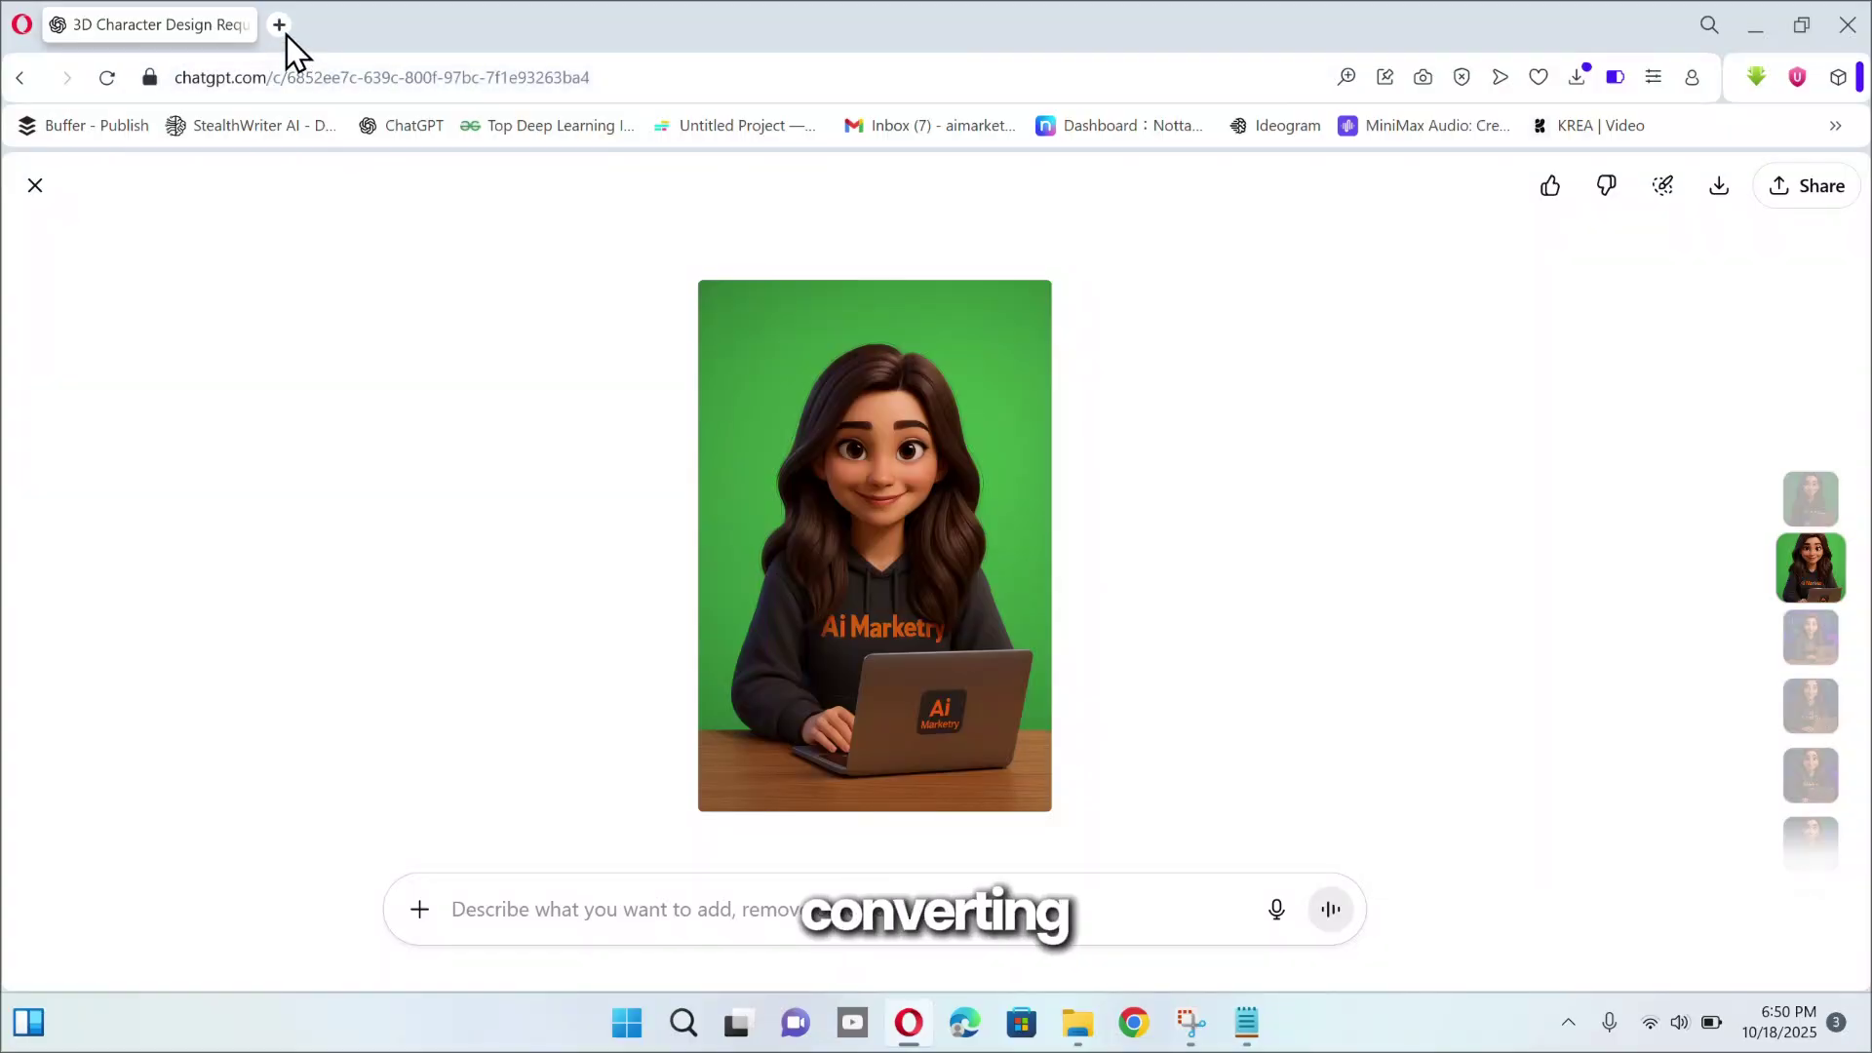
- Open Pixelcut in a new tab and upload the downloaded ChatGPT character image
left_click(280, 27)
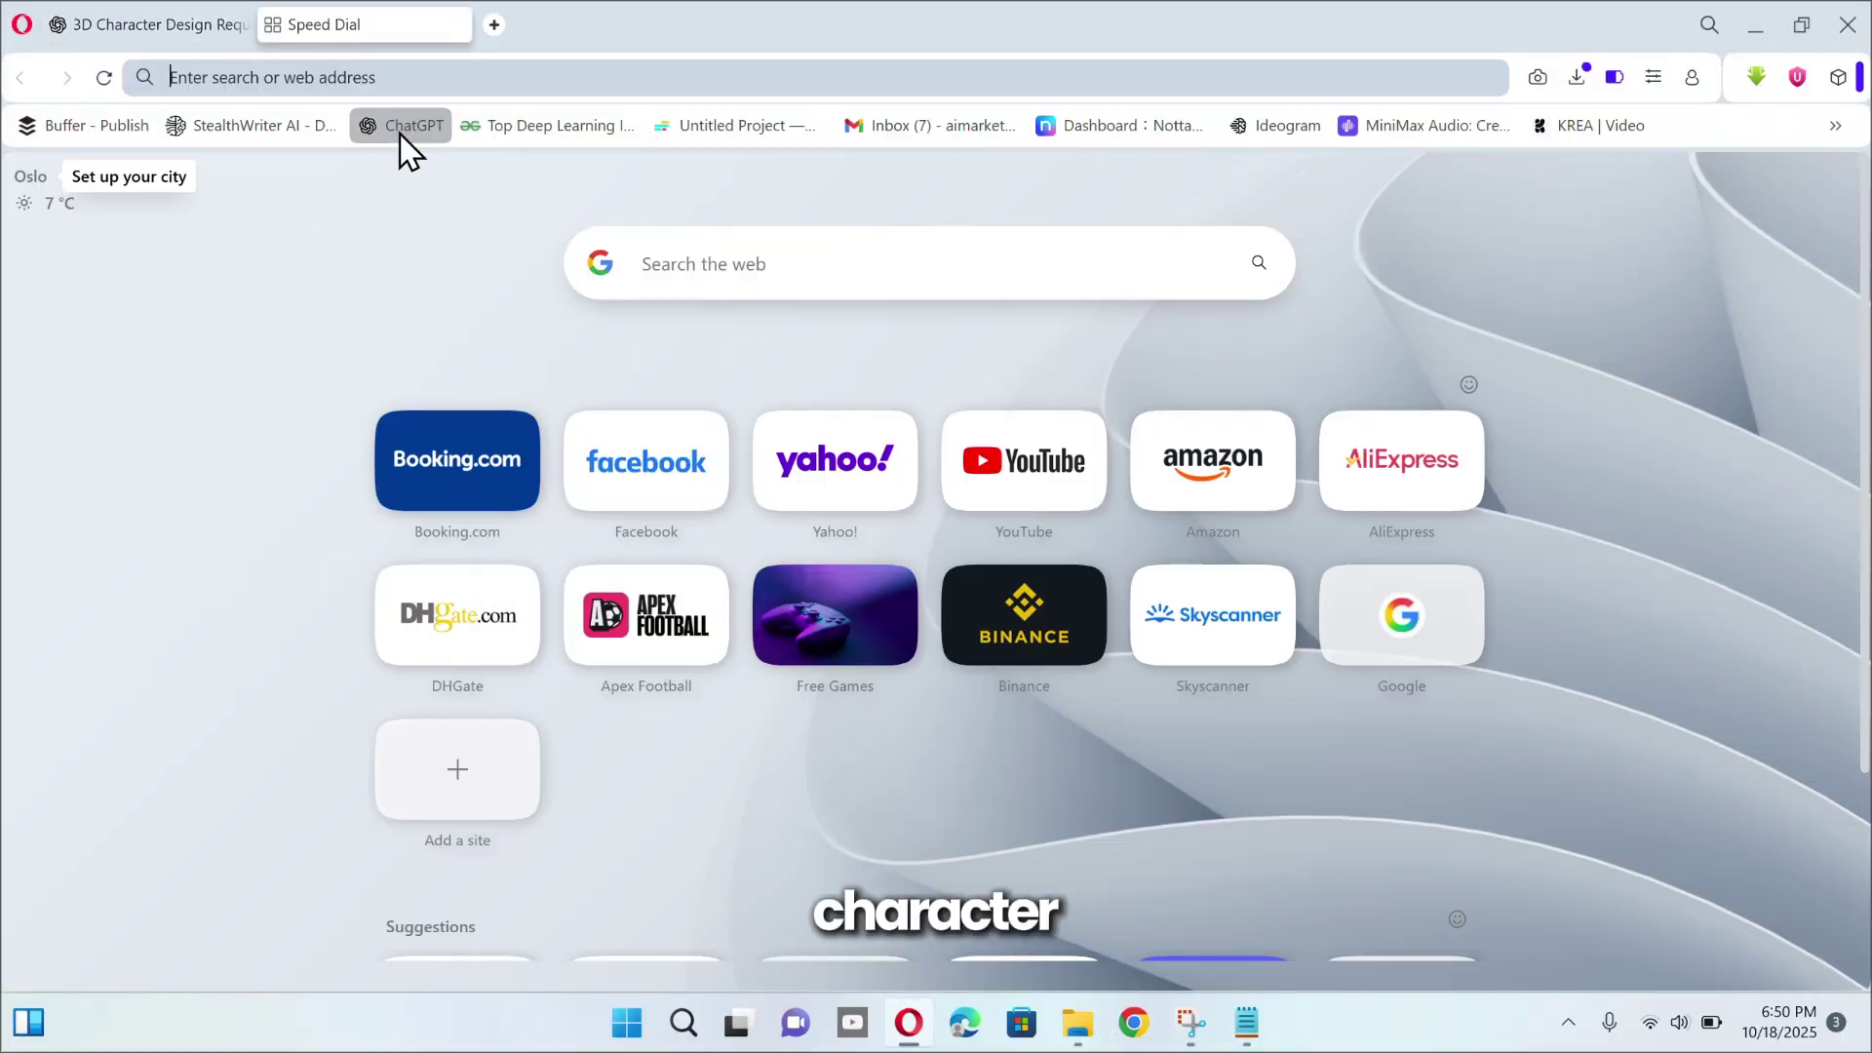
left_click(535, 87)
type("pixelcut.ai/ai-image-editor?tool=uncrop")
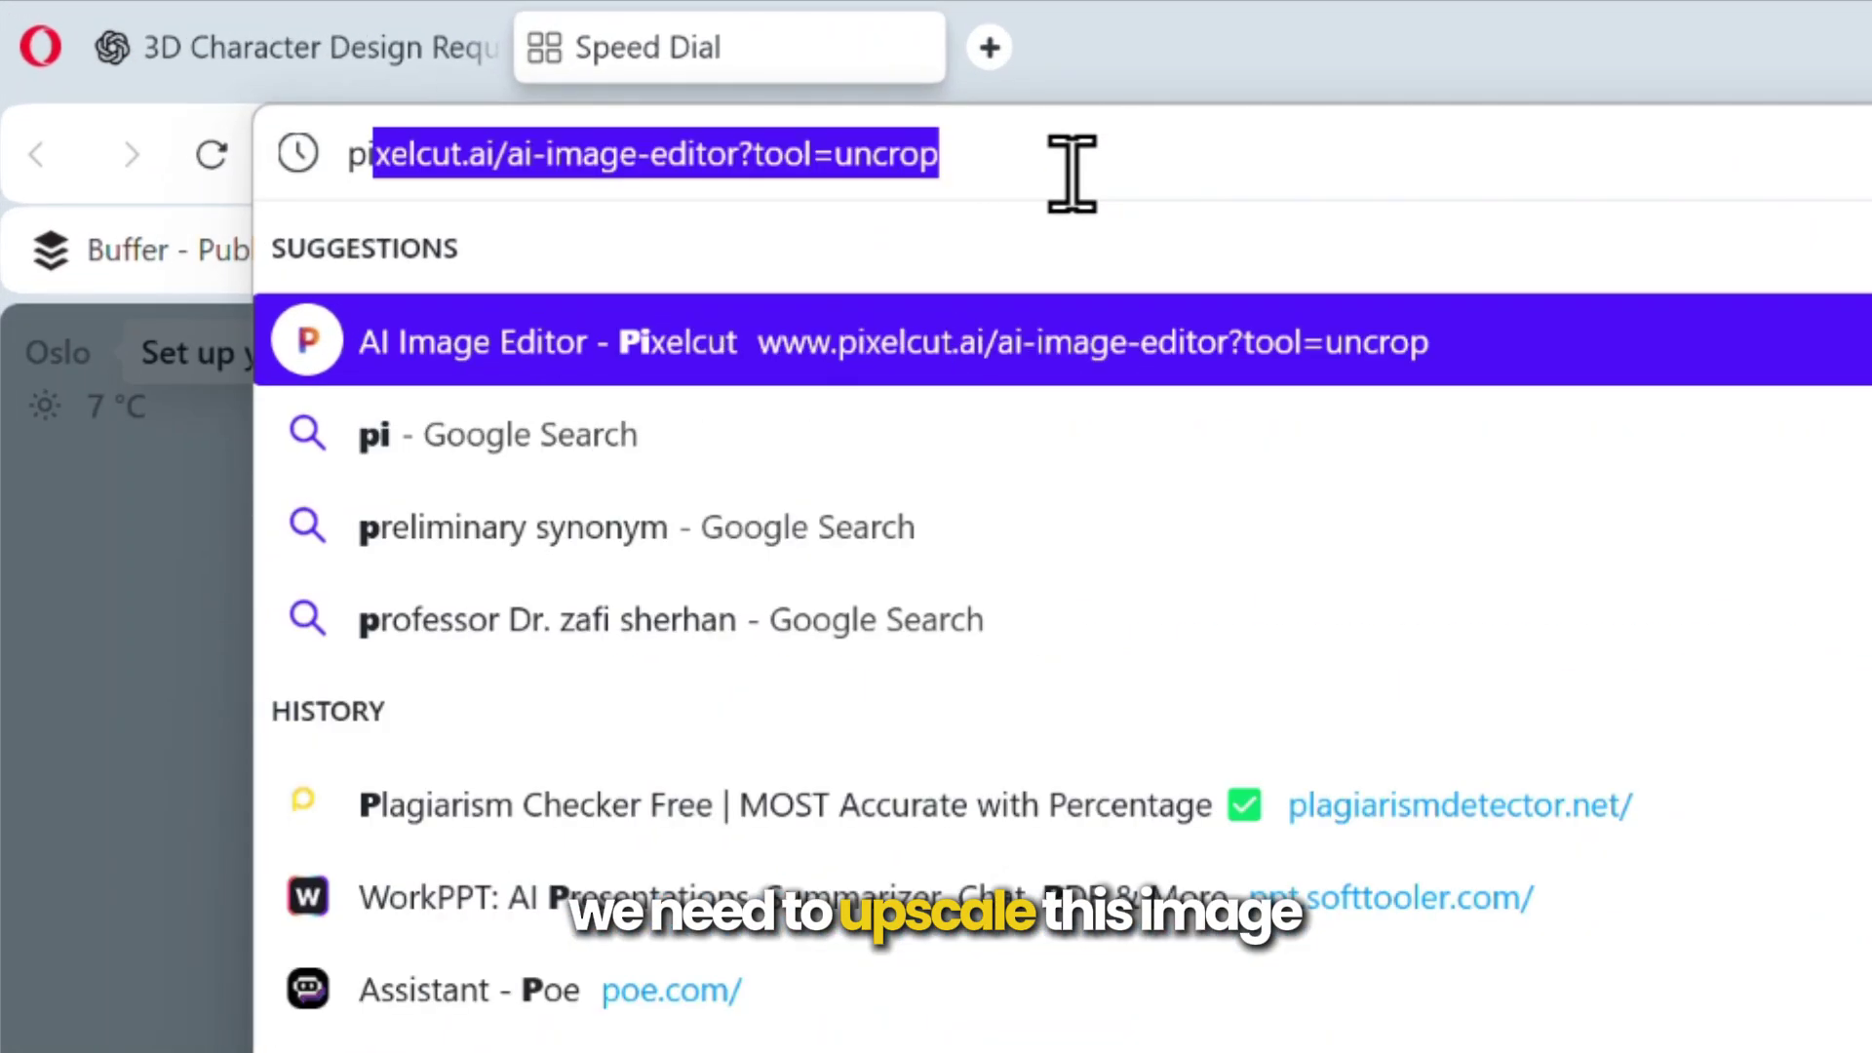
key("Return")
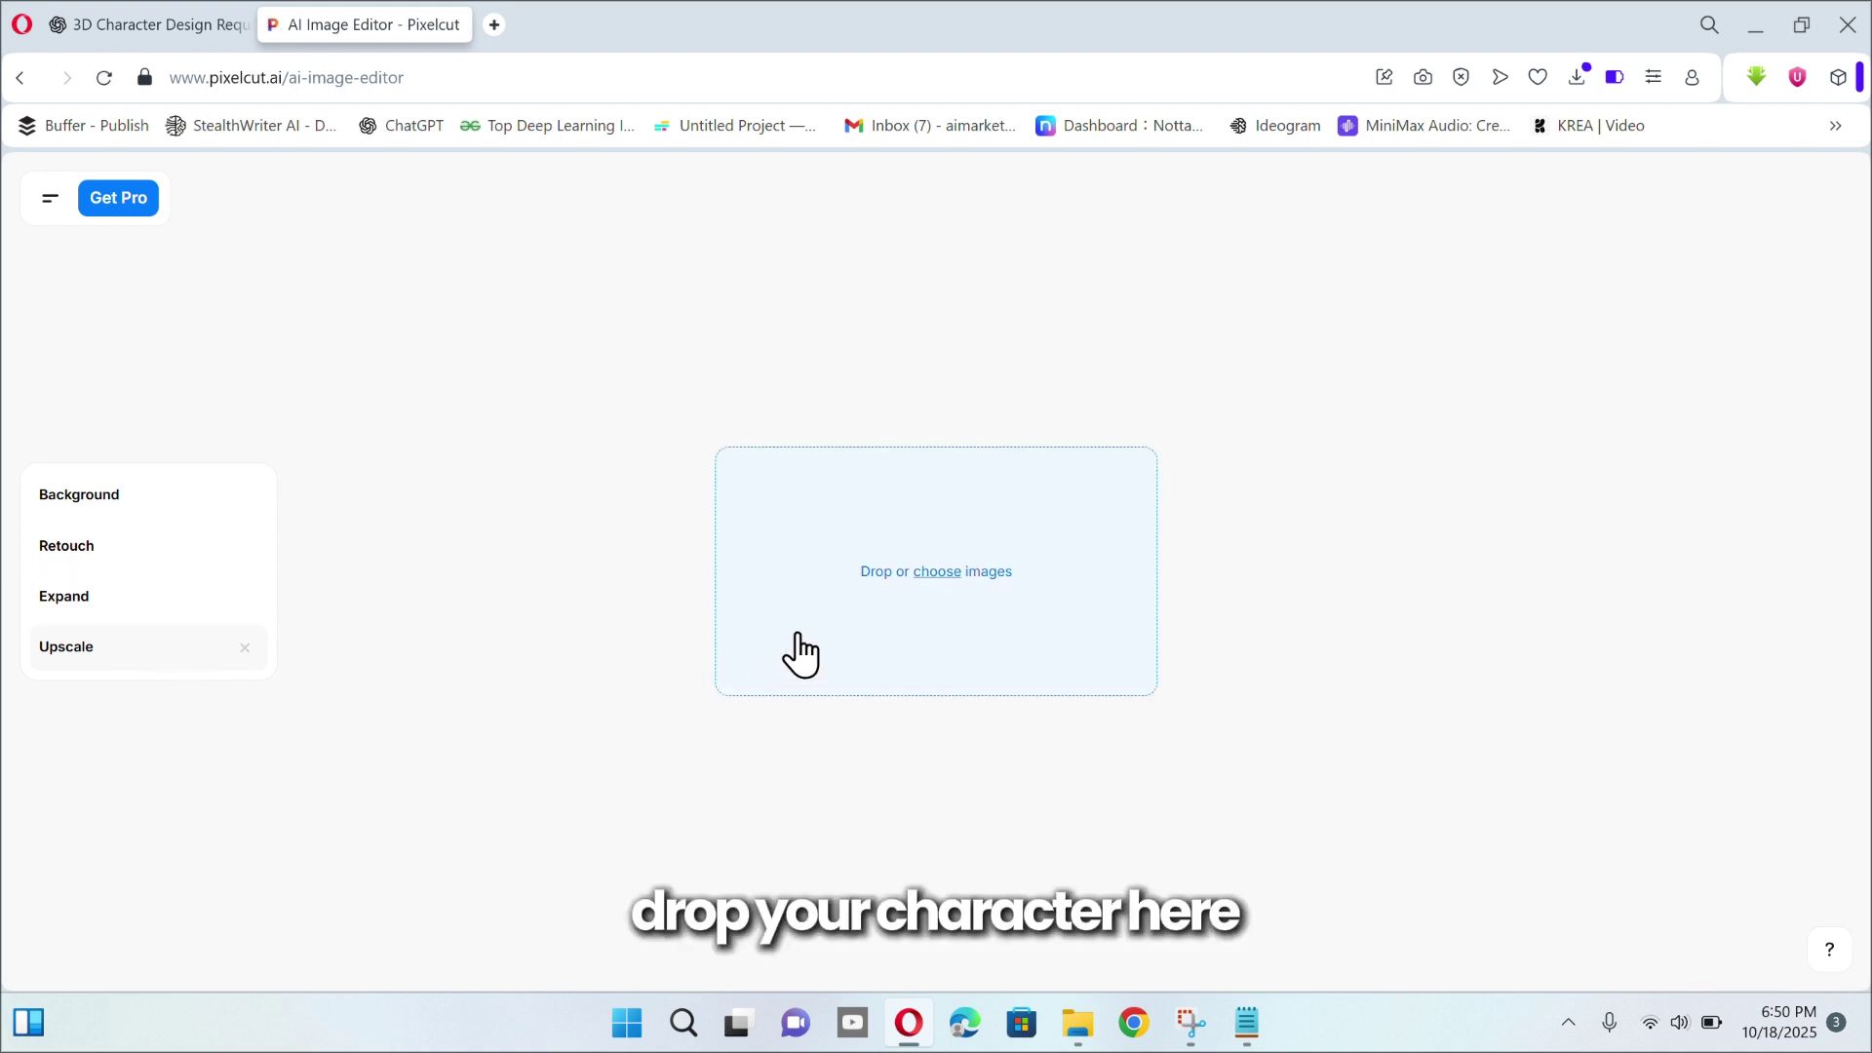
left_click(889, 608)
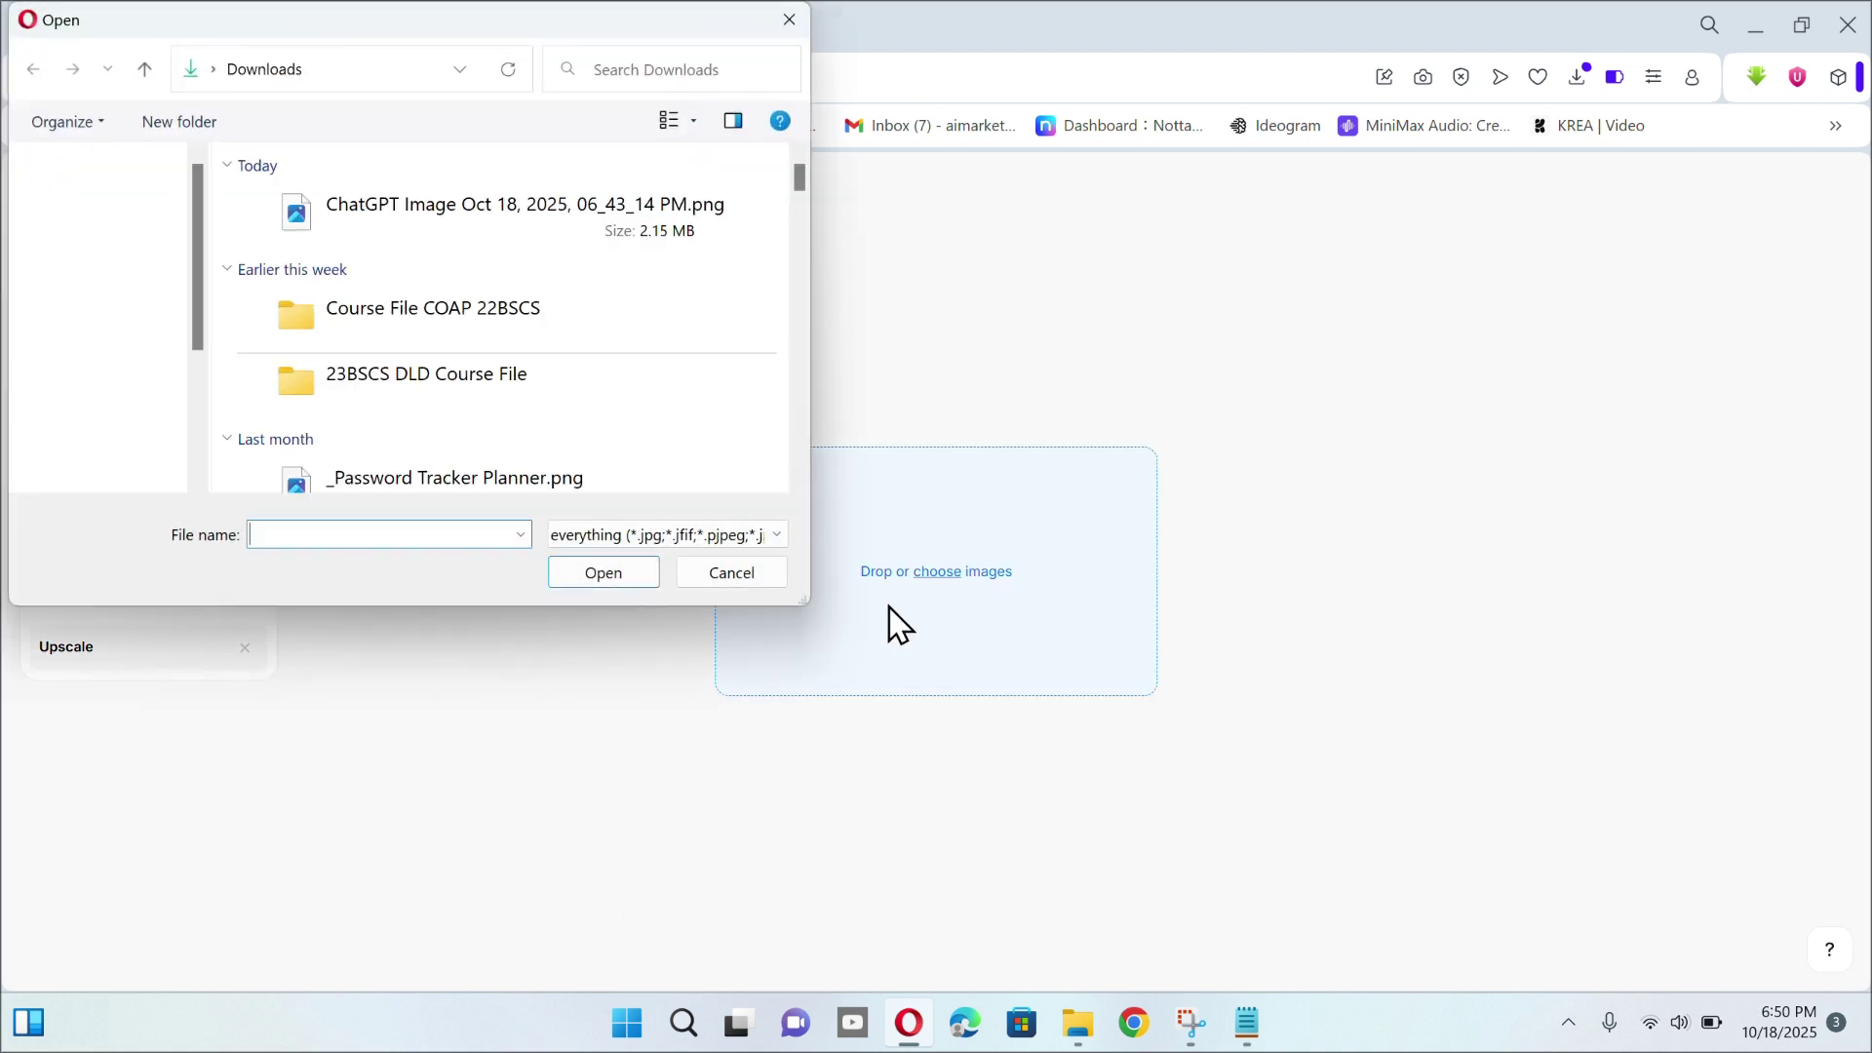
double_click(538, 234)
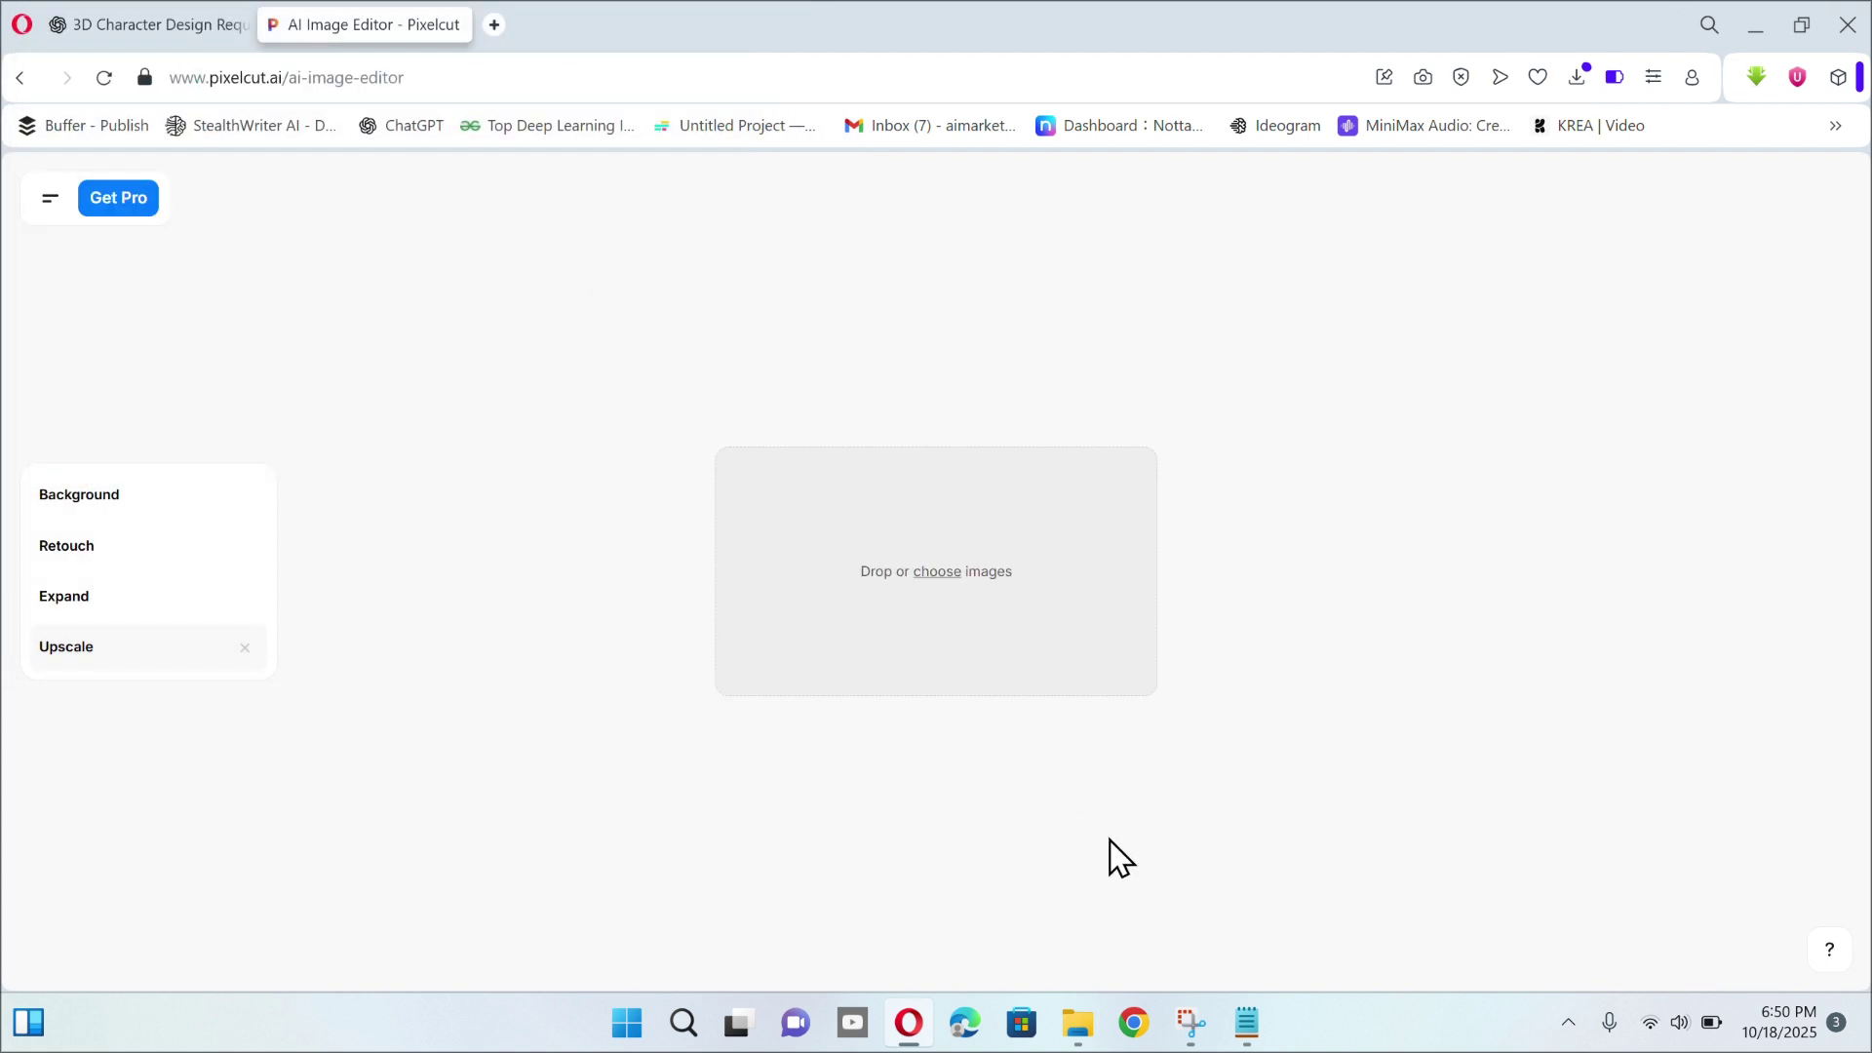
- Upscale it 2x with Fast Upscale to 2048×3072 and compare with the original
left_click(1744, 404)
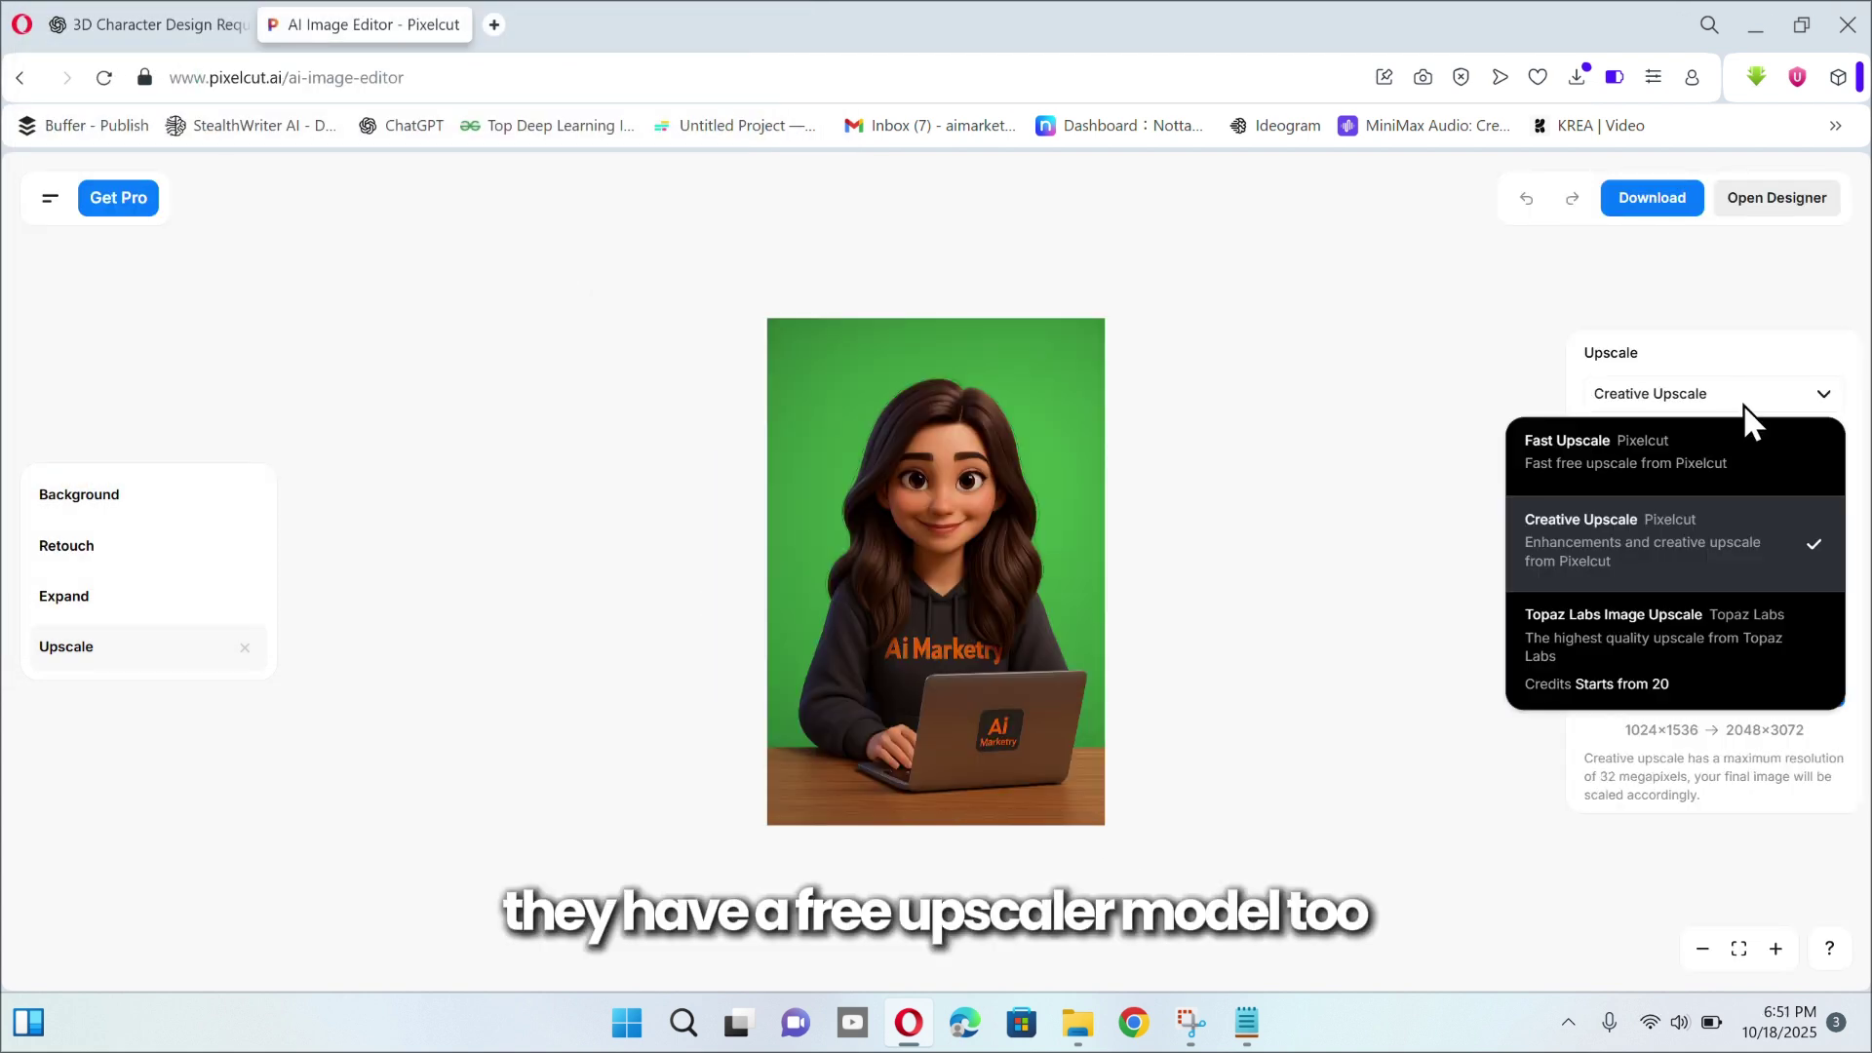
left_click(1655, 460)
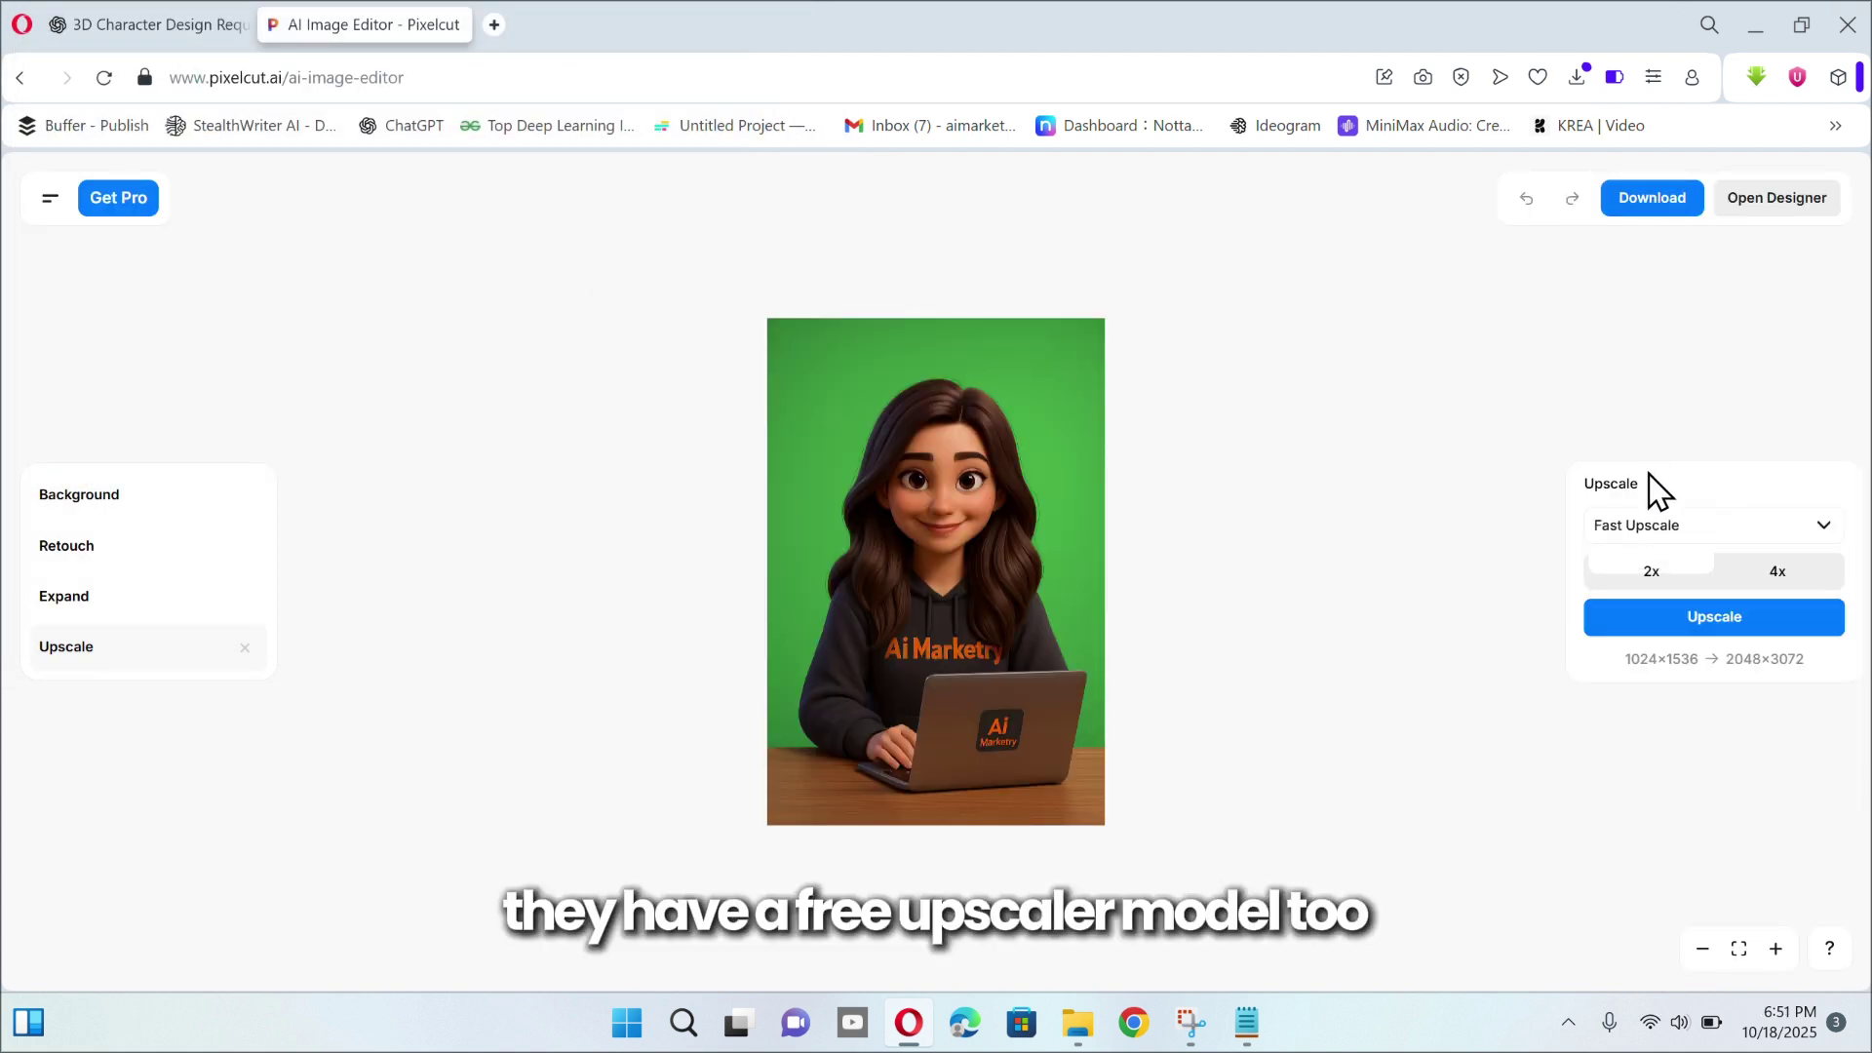
left_click(1771, 616)
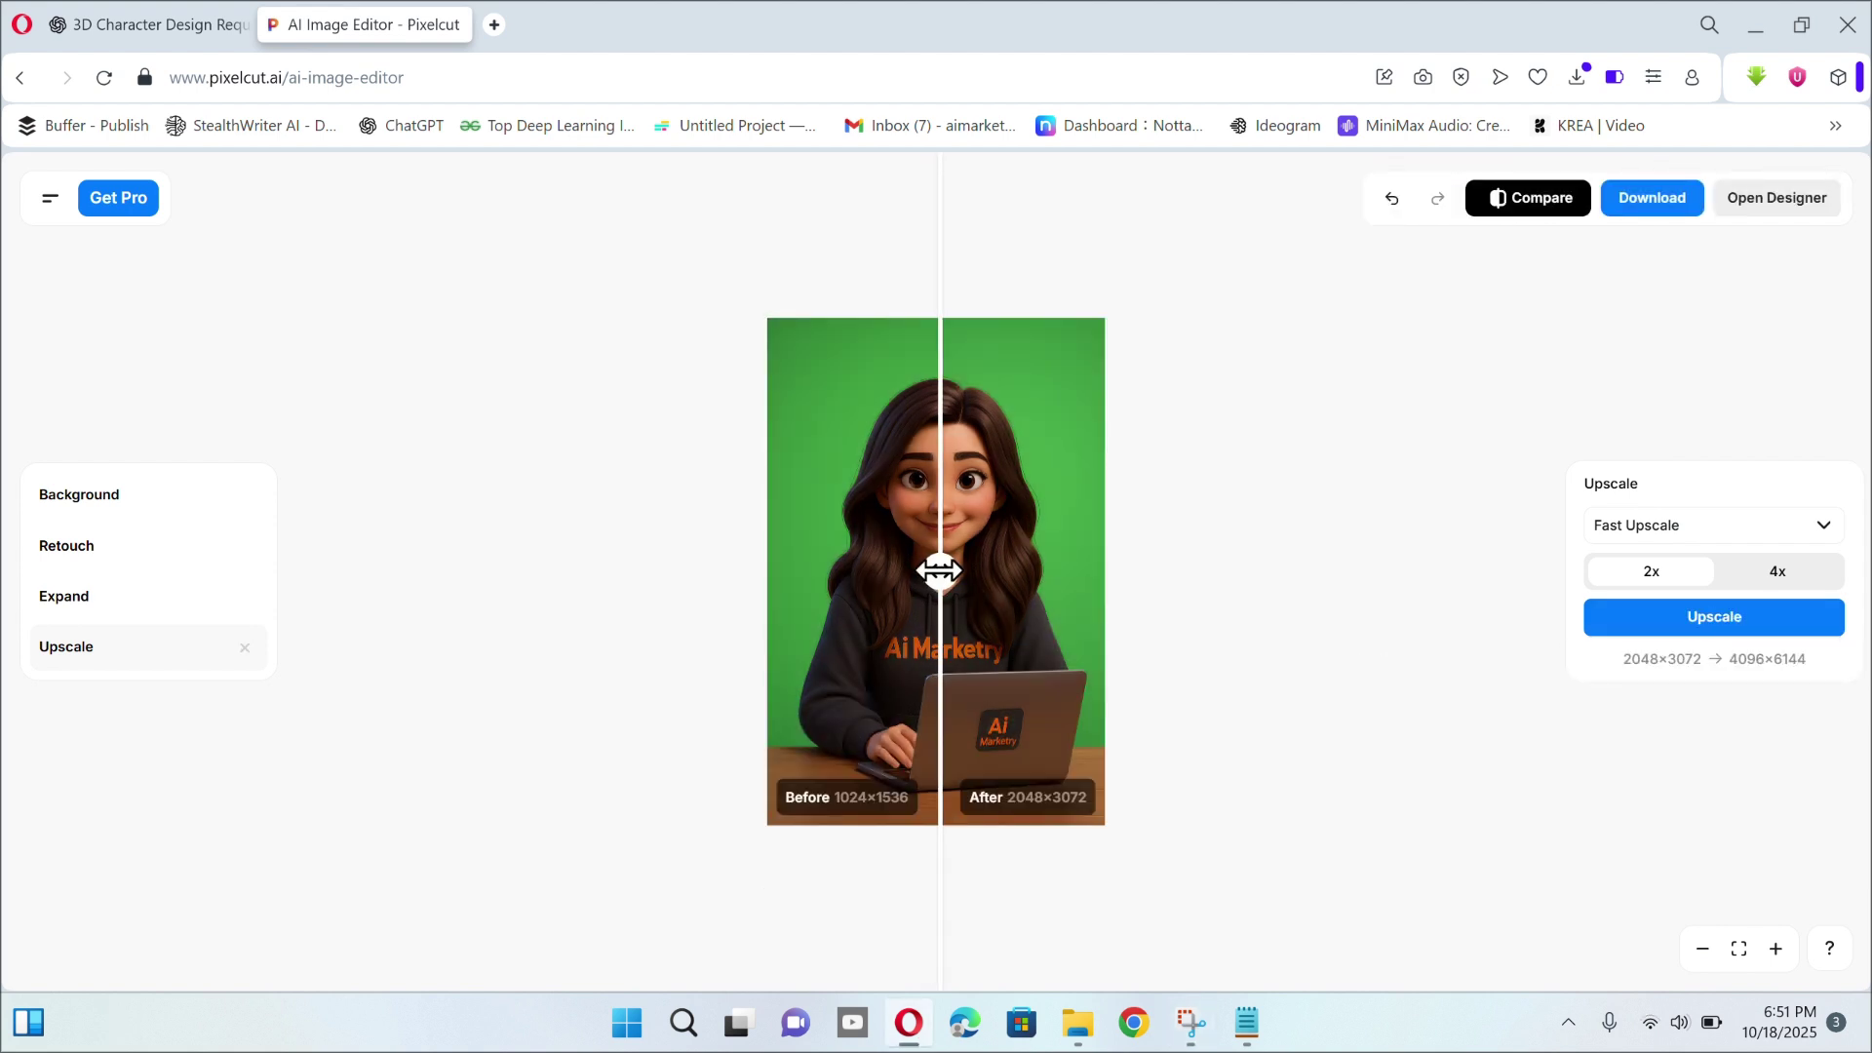
left_click_drag(935, 568, 749, 542)
left_click_drag(866, 576, 1174, 588)
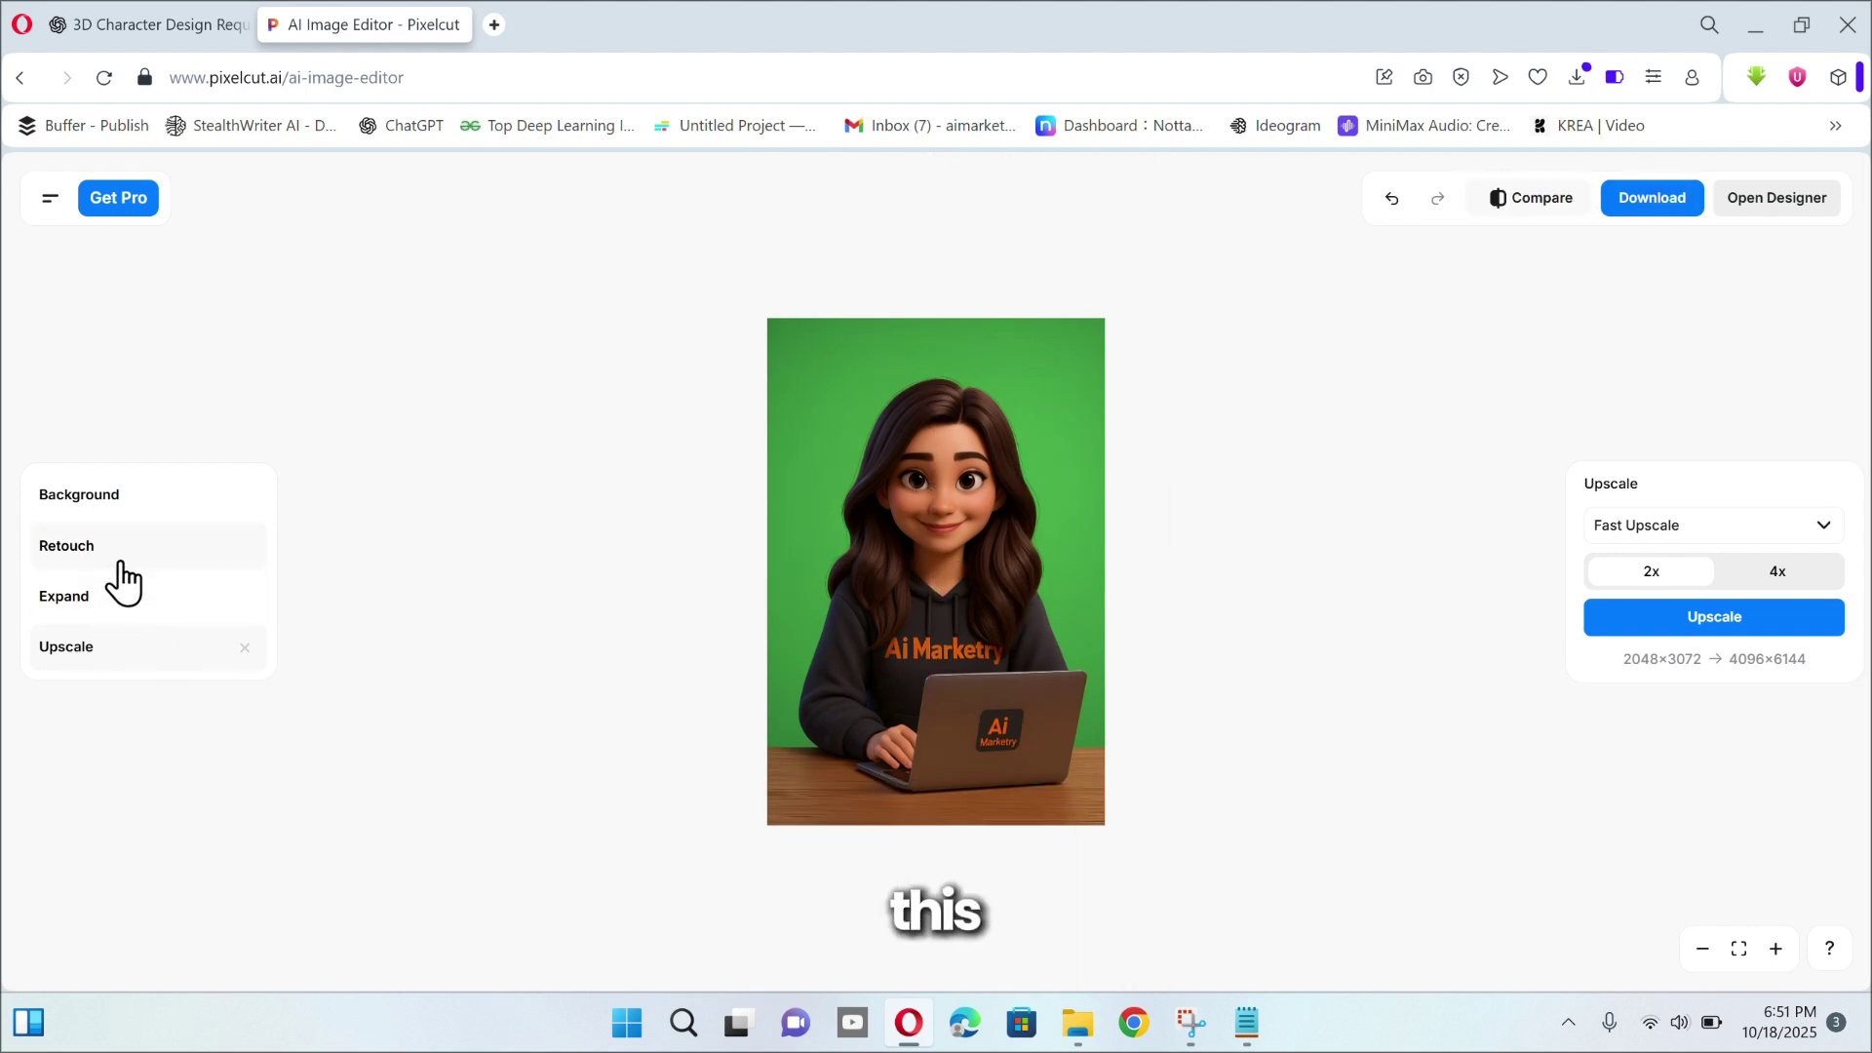
- Start replacing the green background and clear the suggested background prompt
left_click(153, 509)
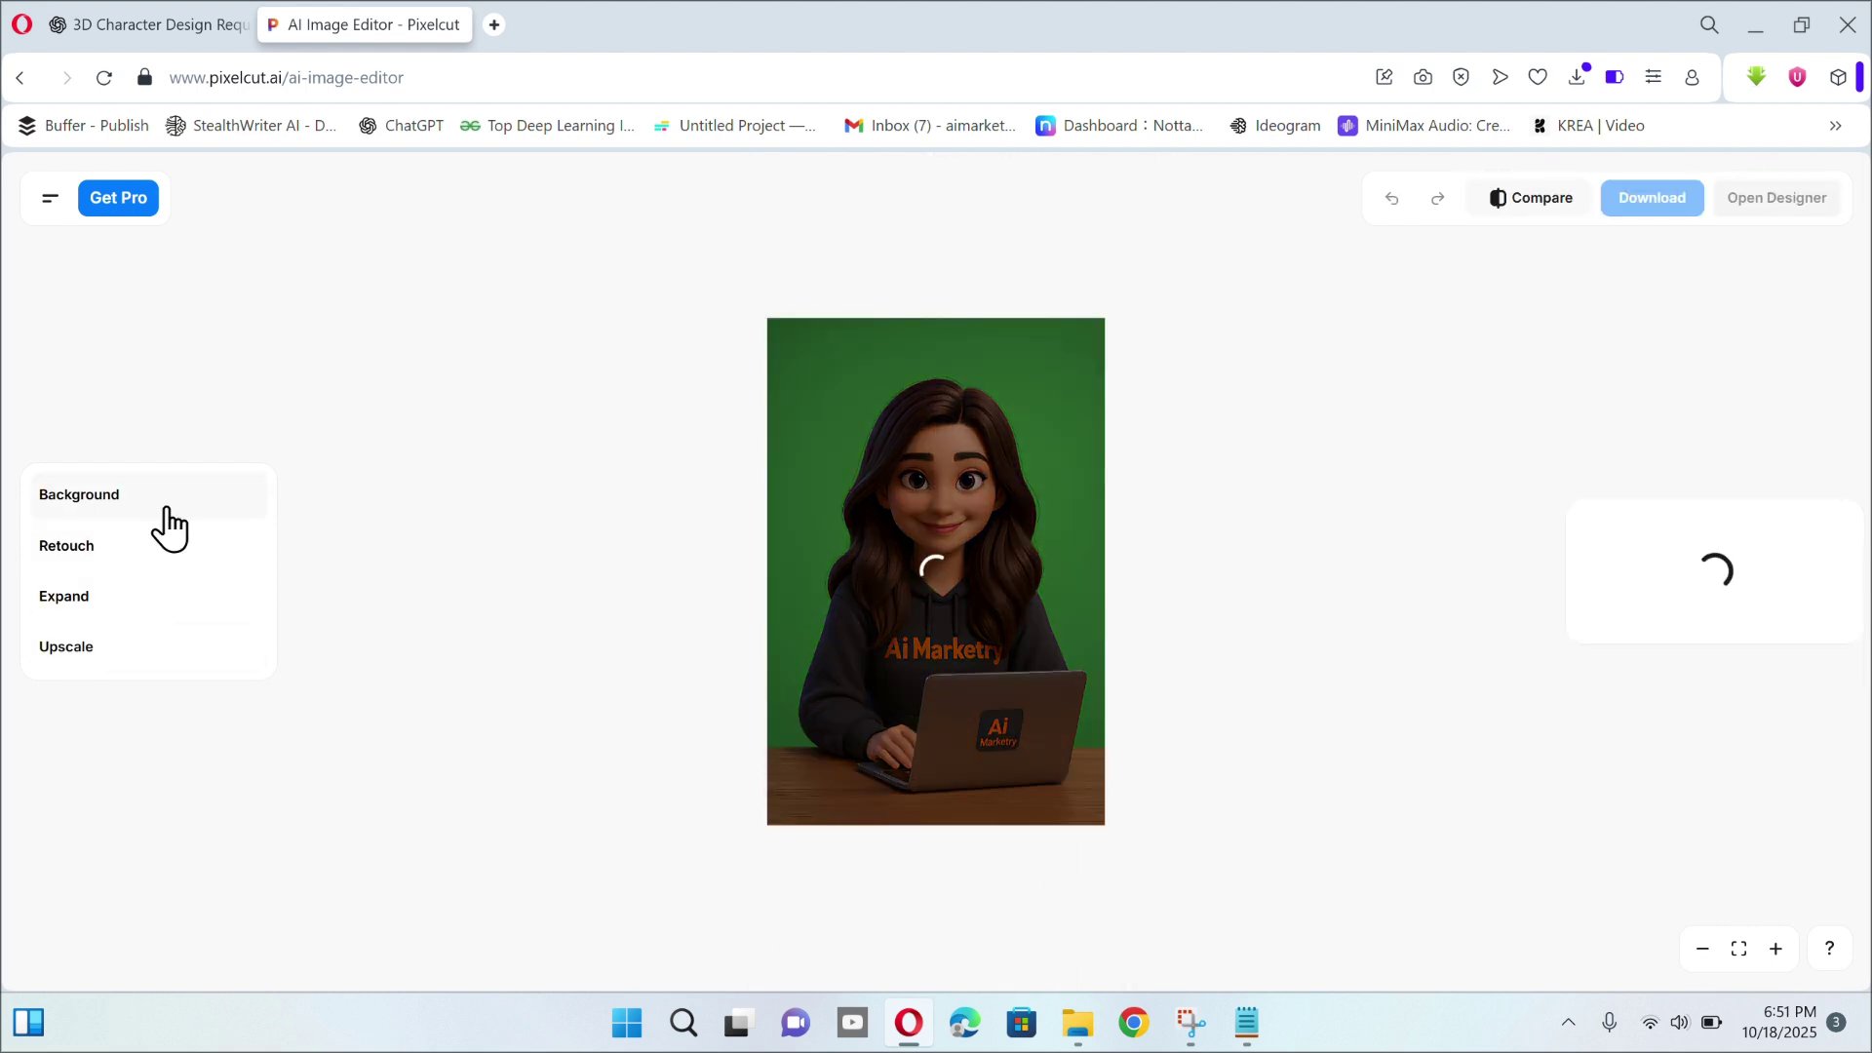
scroll(1684, 656, "down", 1)
scroll(1684, 656, "up", 1)
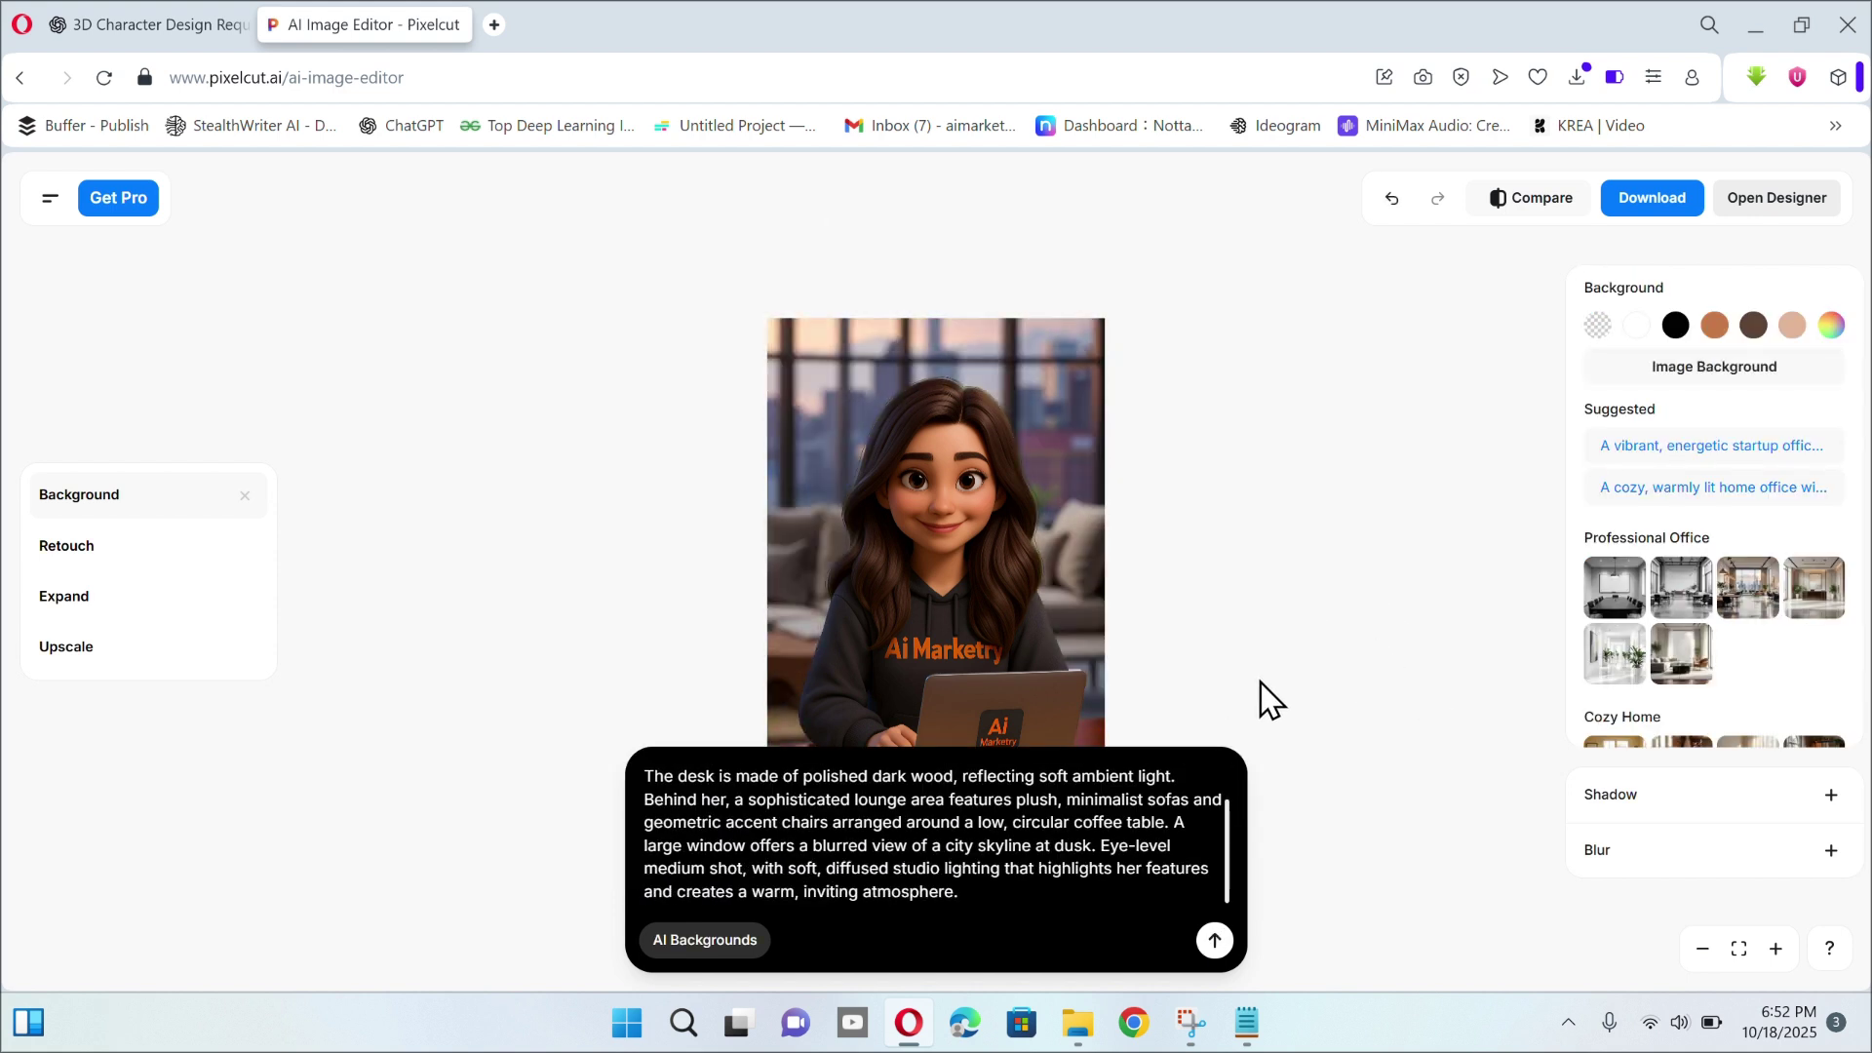
key("ctrl+a")
key("BackSpace")
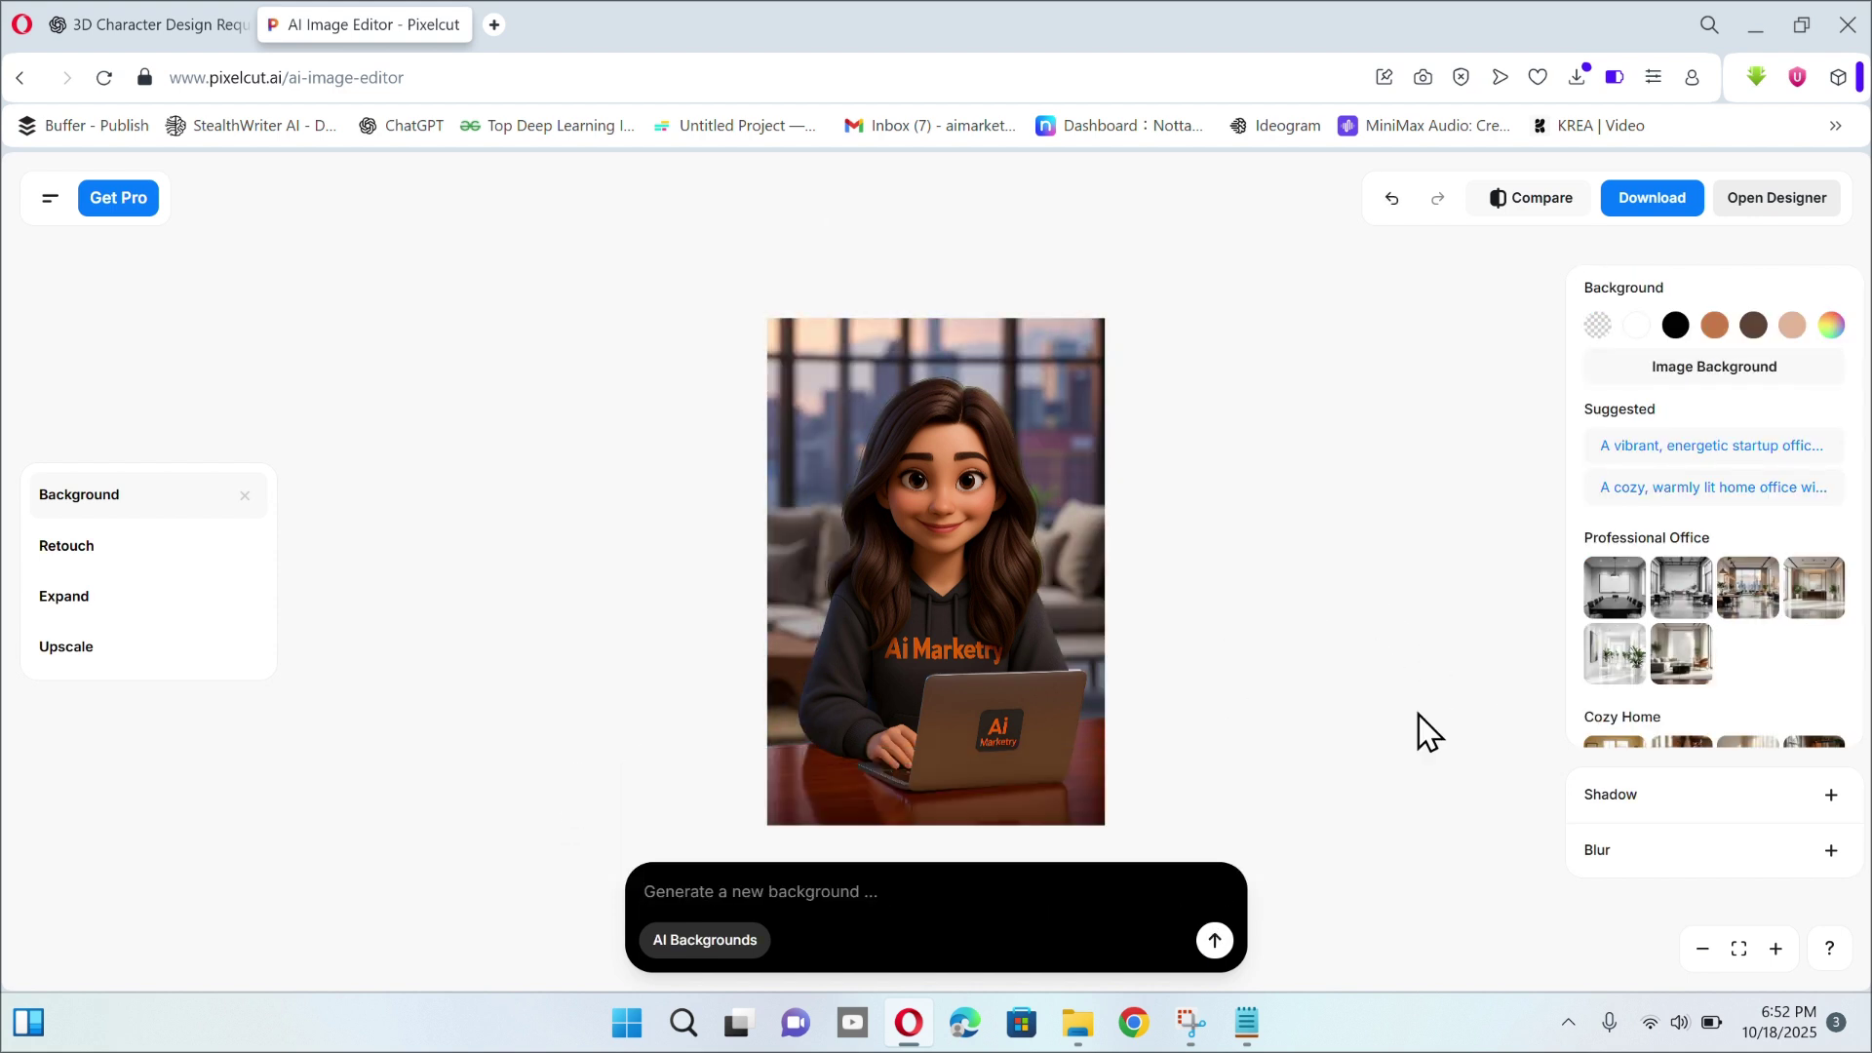
- Place the character in the first Professional Office scene and download the PNG
scroll(1706, 648, "down", 1)
left_click(1614, 477)
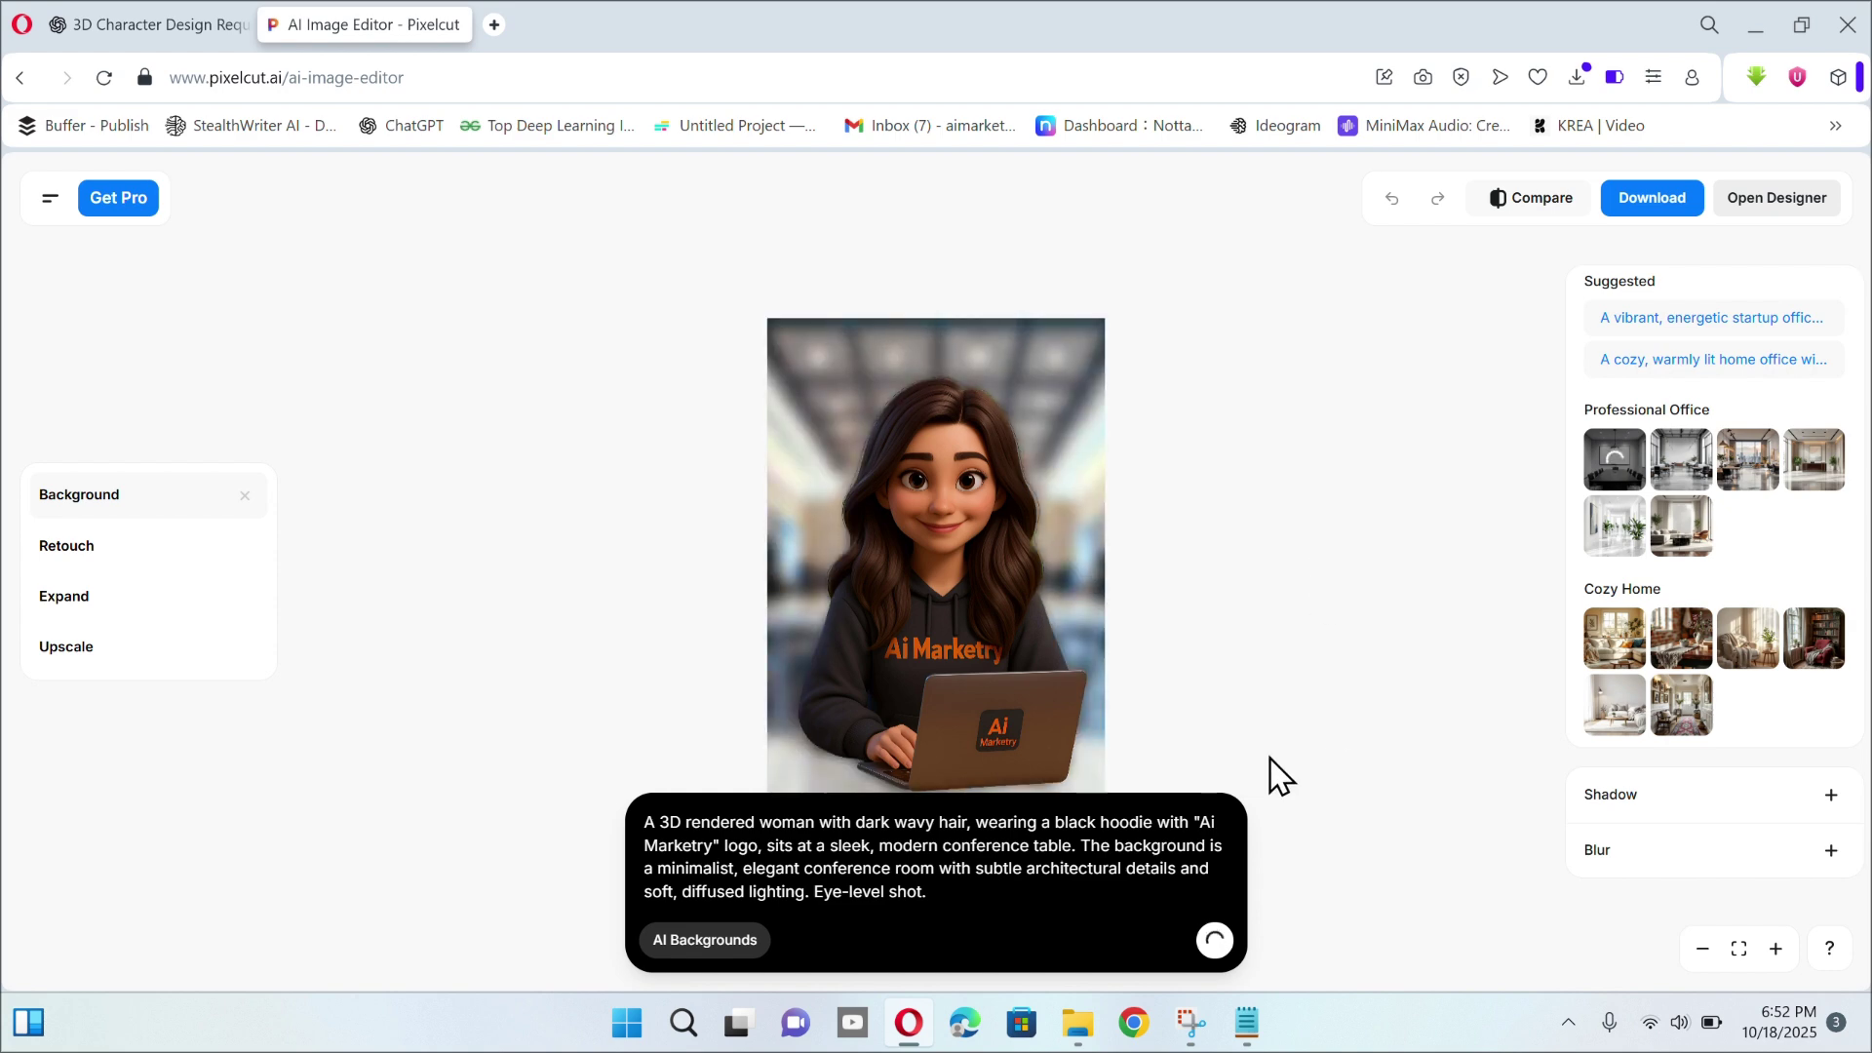
key("ctrl+a")
key("BackSpace")
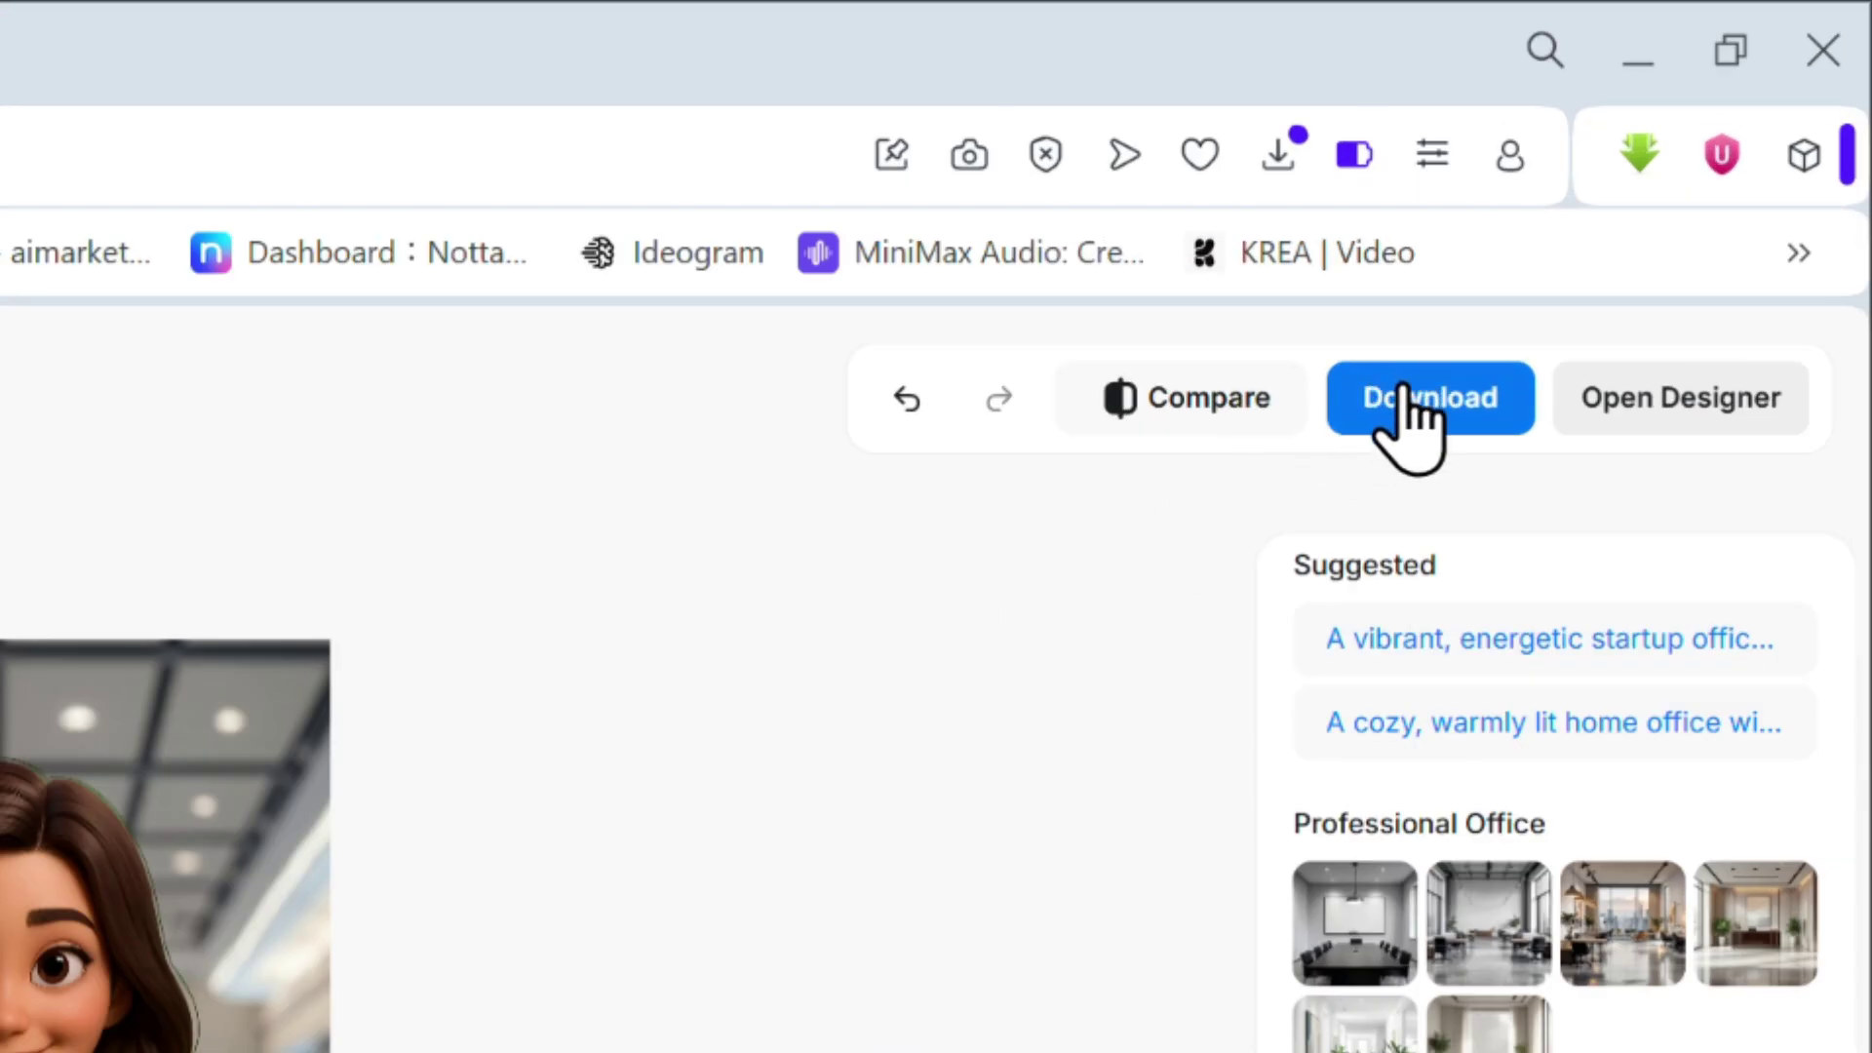
left_click(1644, 199)
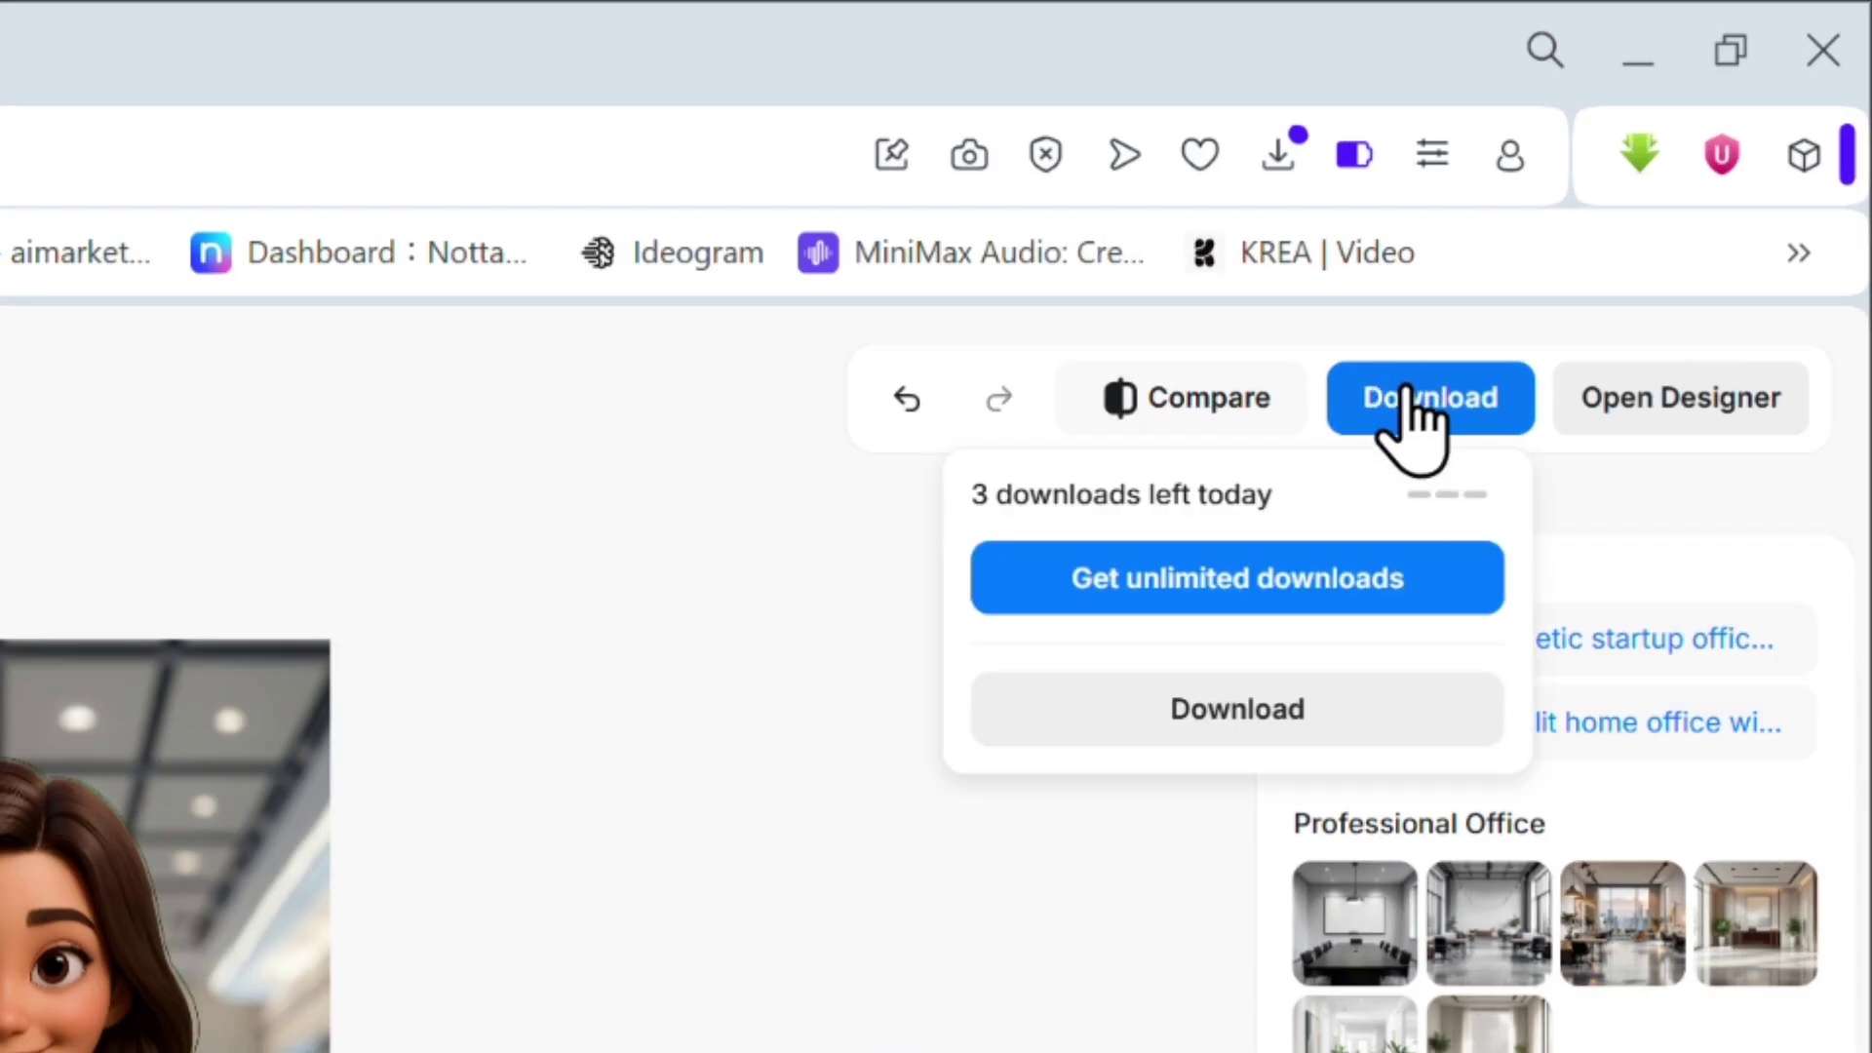
left_click(1258, 717)
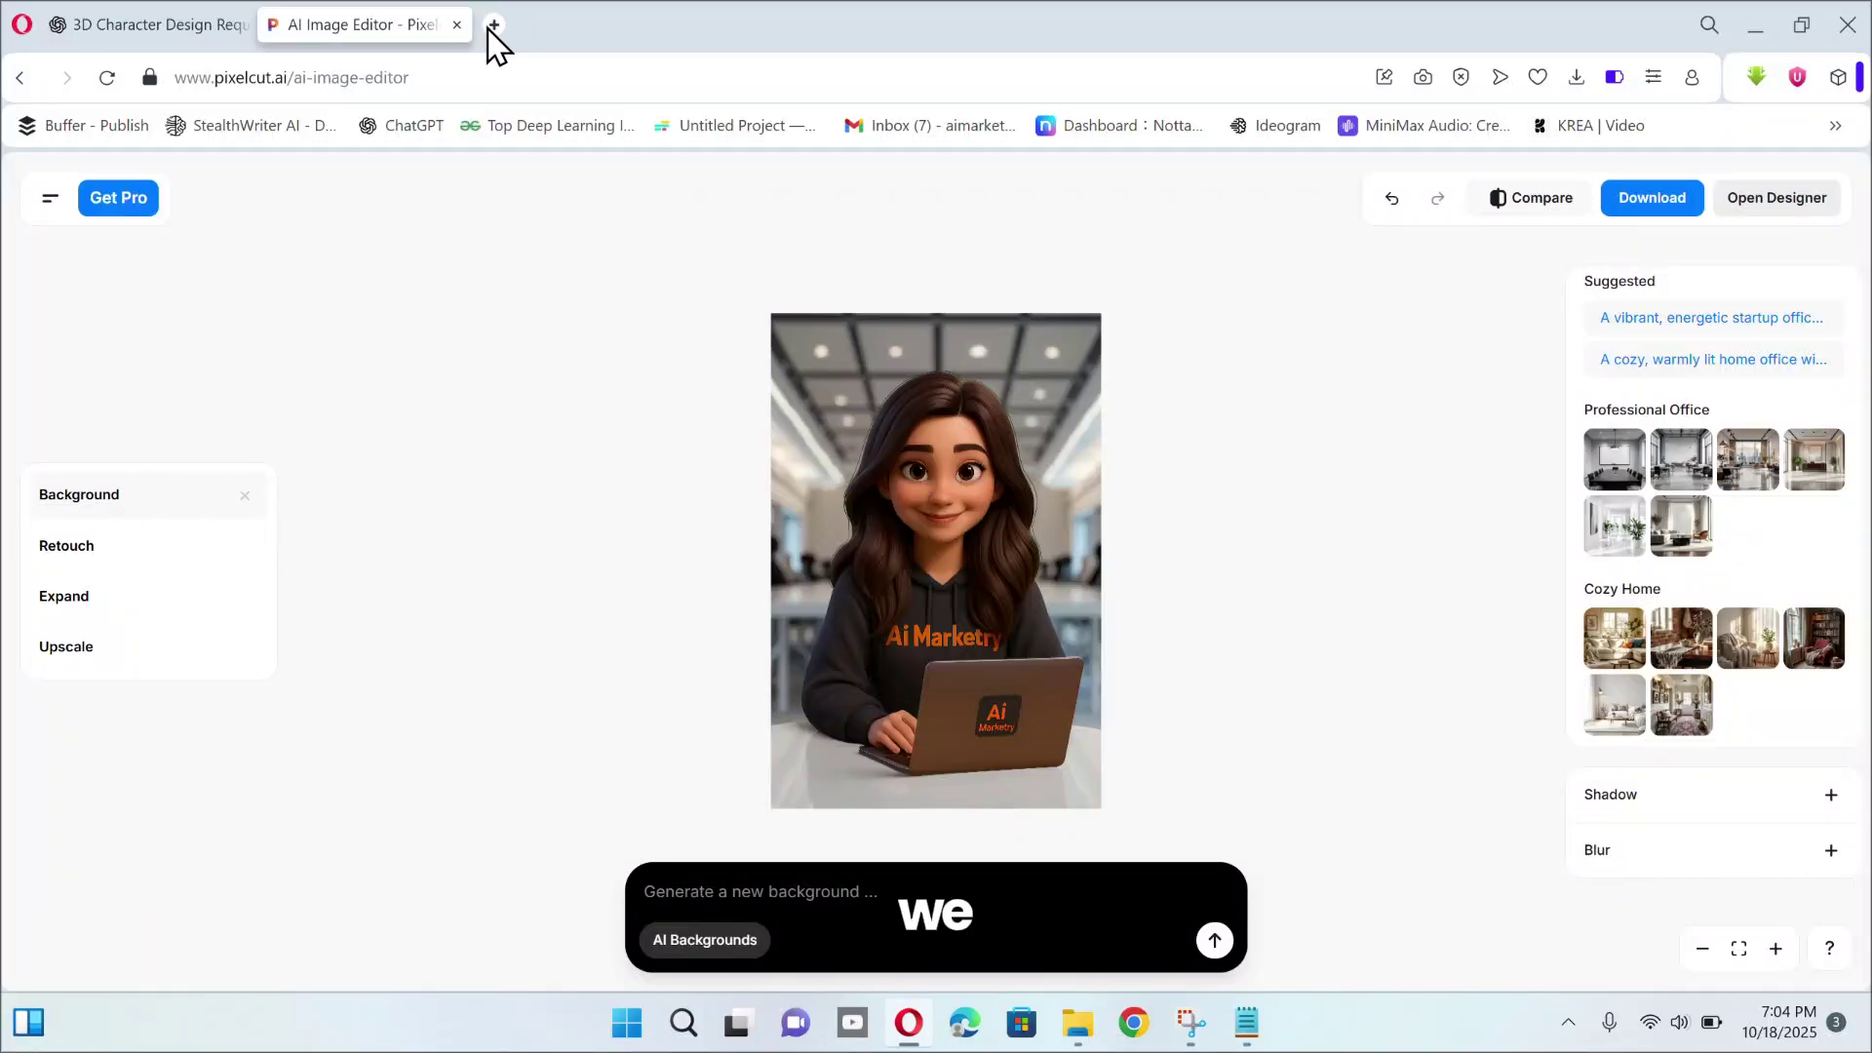
- Open HeyGen's Projects page in a new tab
left_click(493, 25)
type("hey")
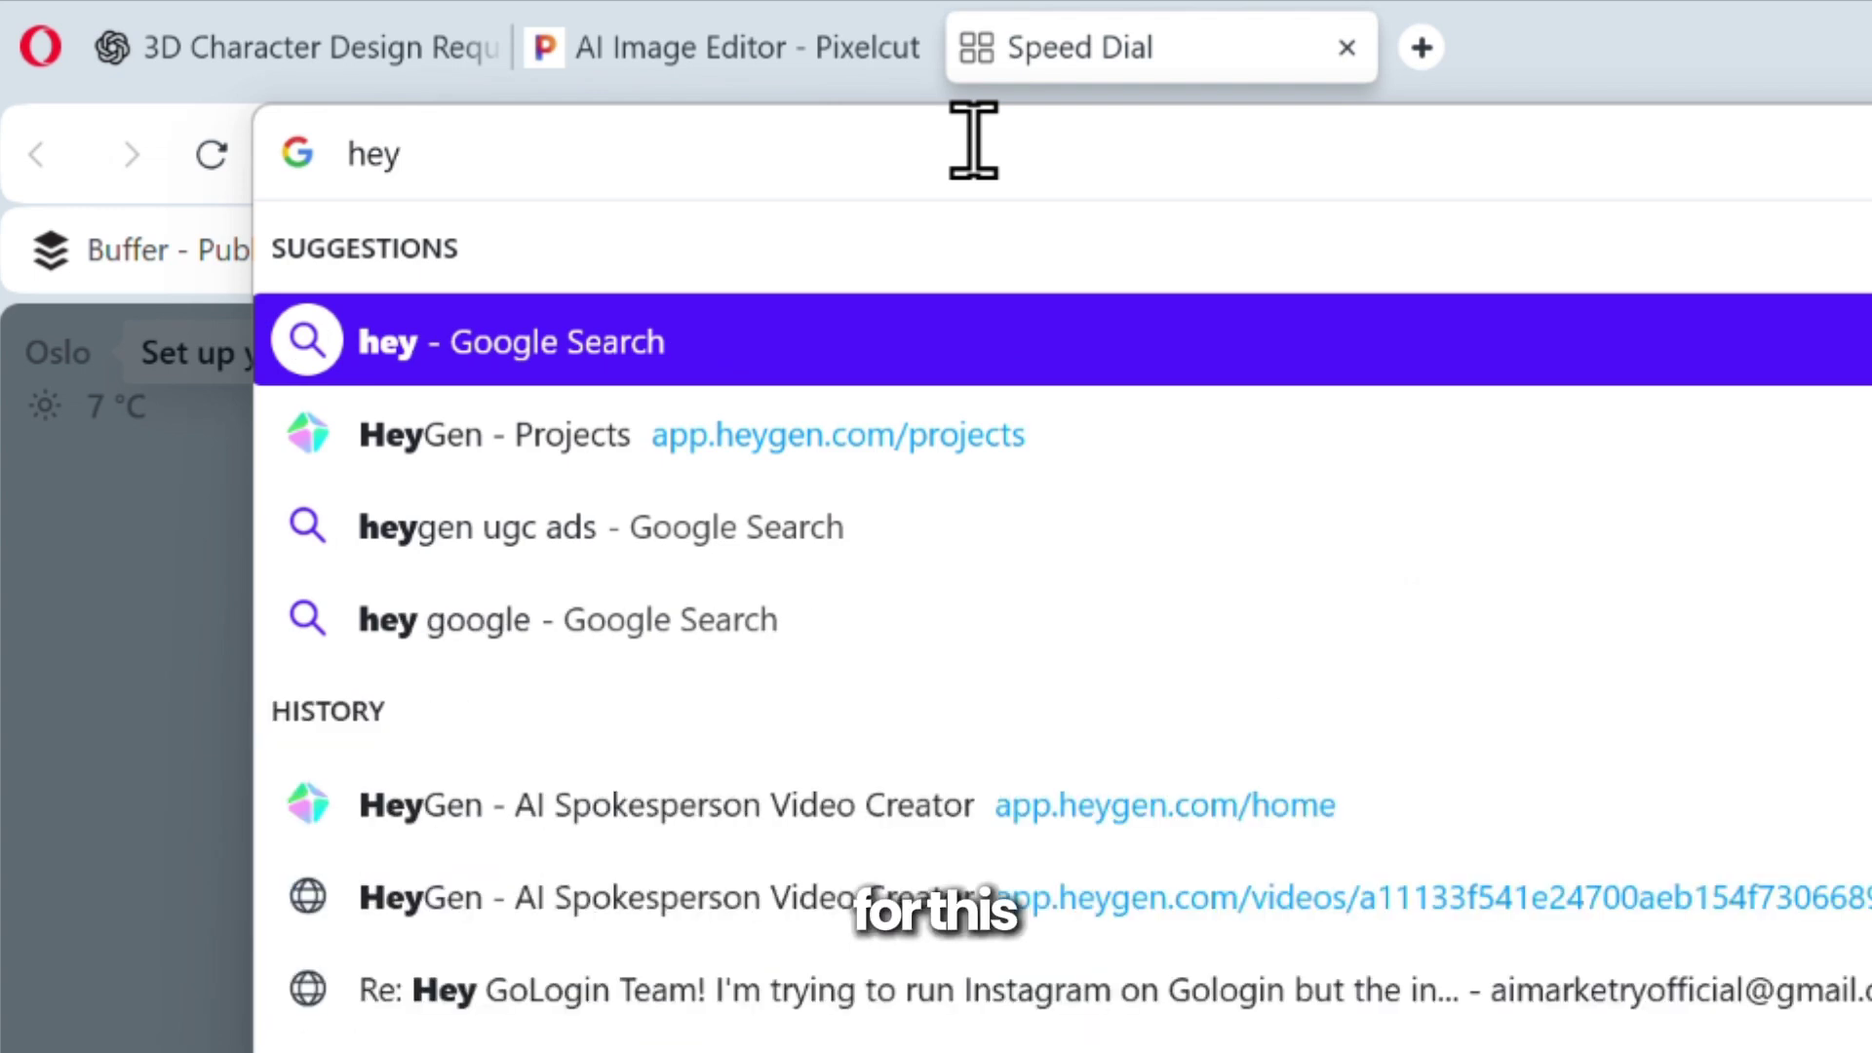
type("ge")
left_click(1024, 434)
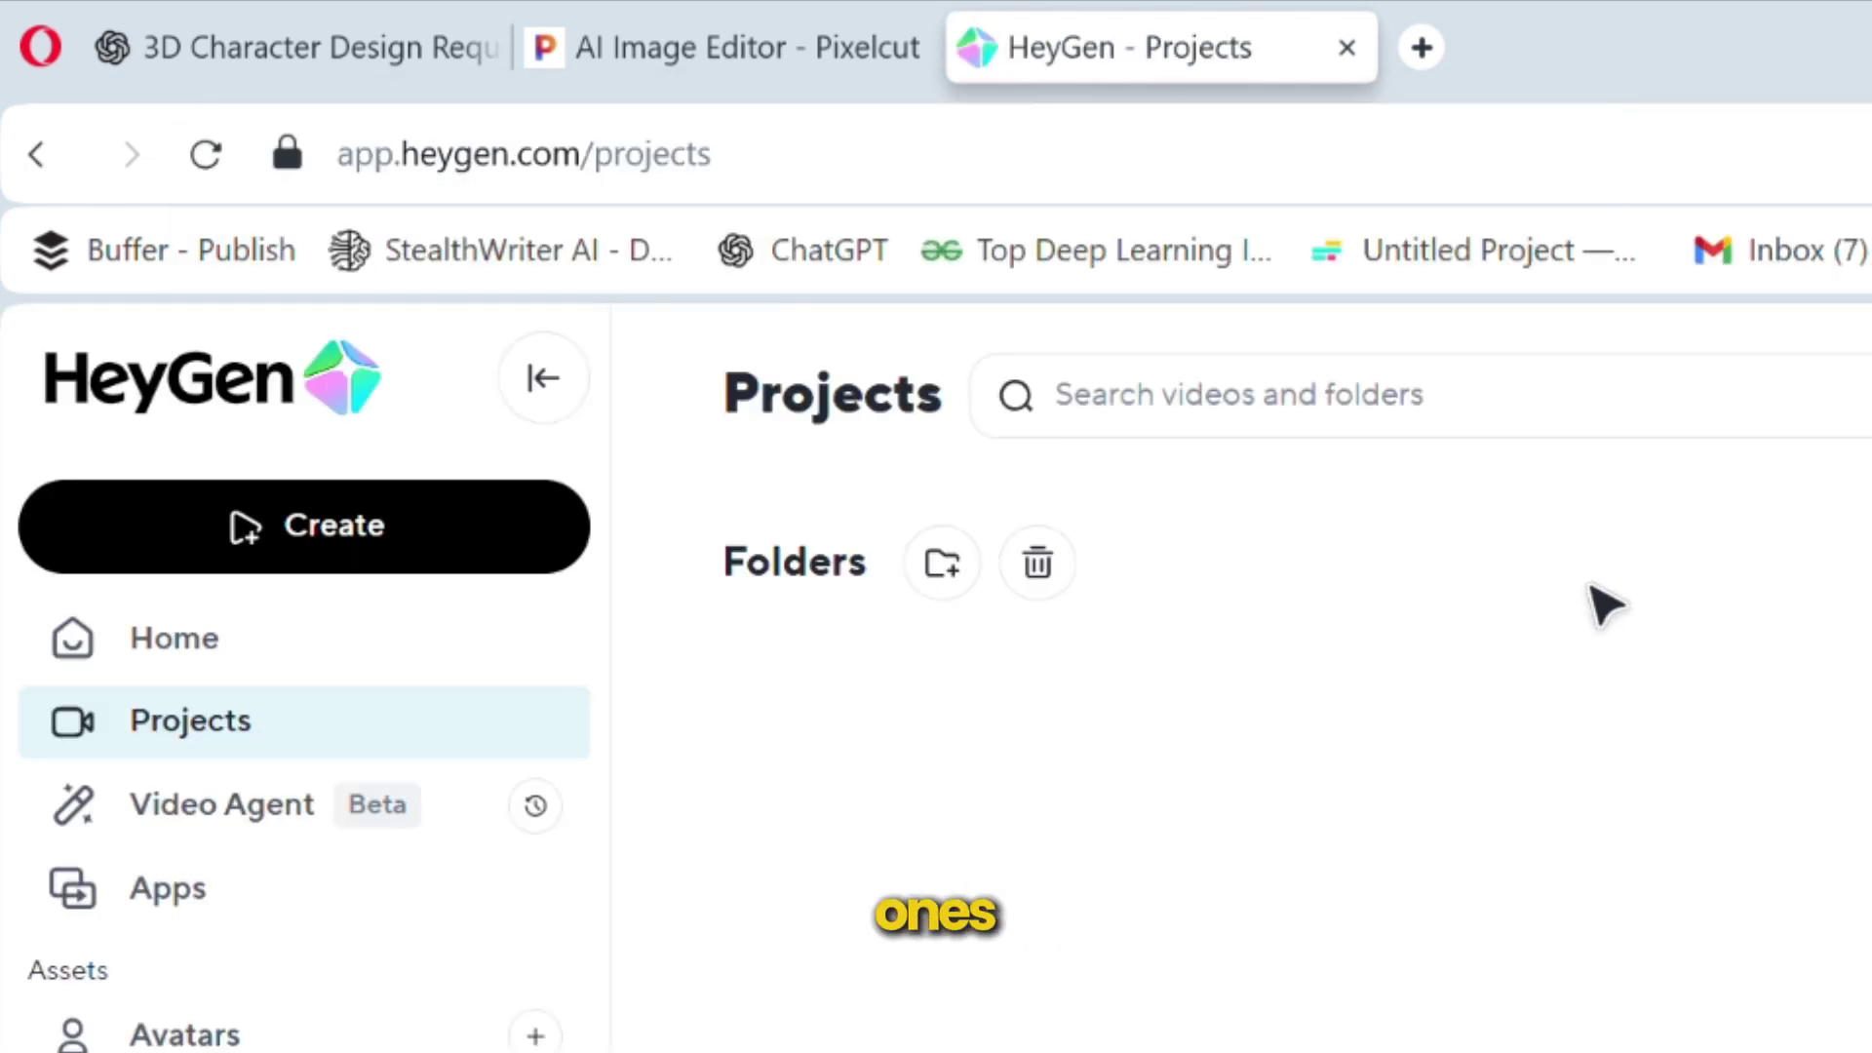
- Load Hedra's home page in another tab, then switch back to HeyGen
left_click(1421, 47)
type("hedr")
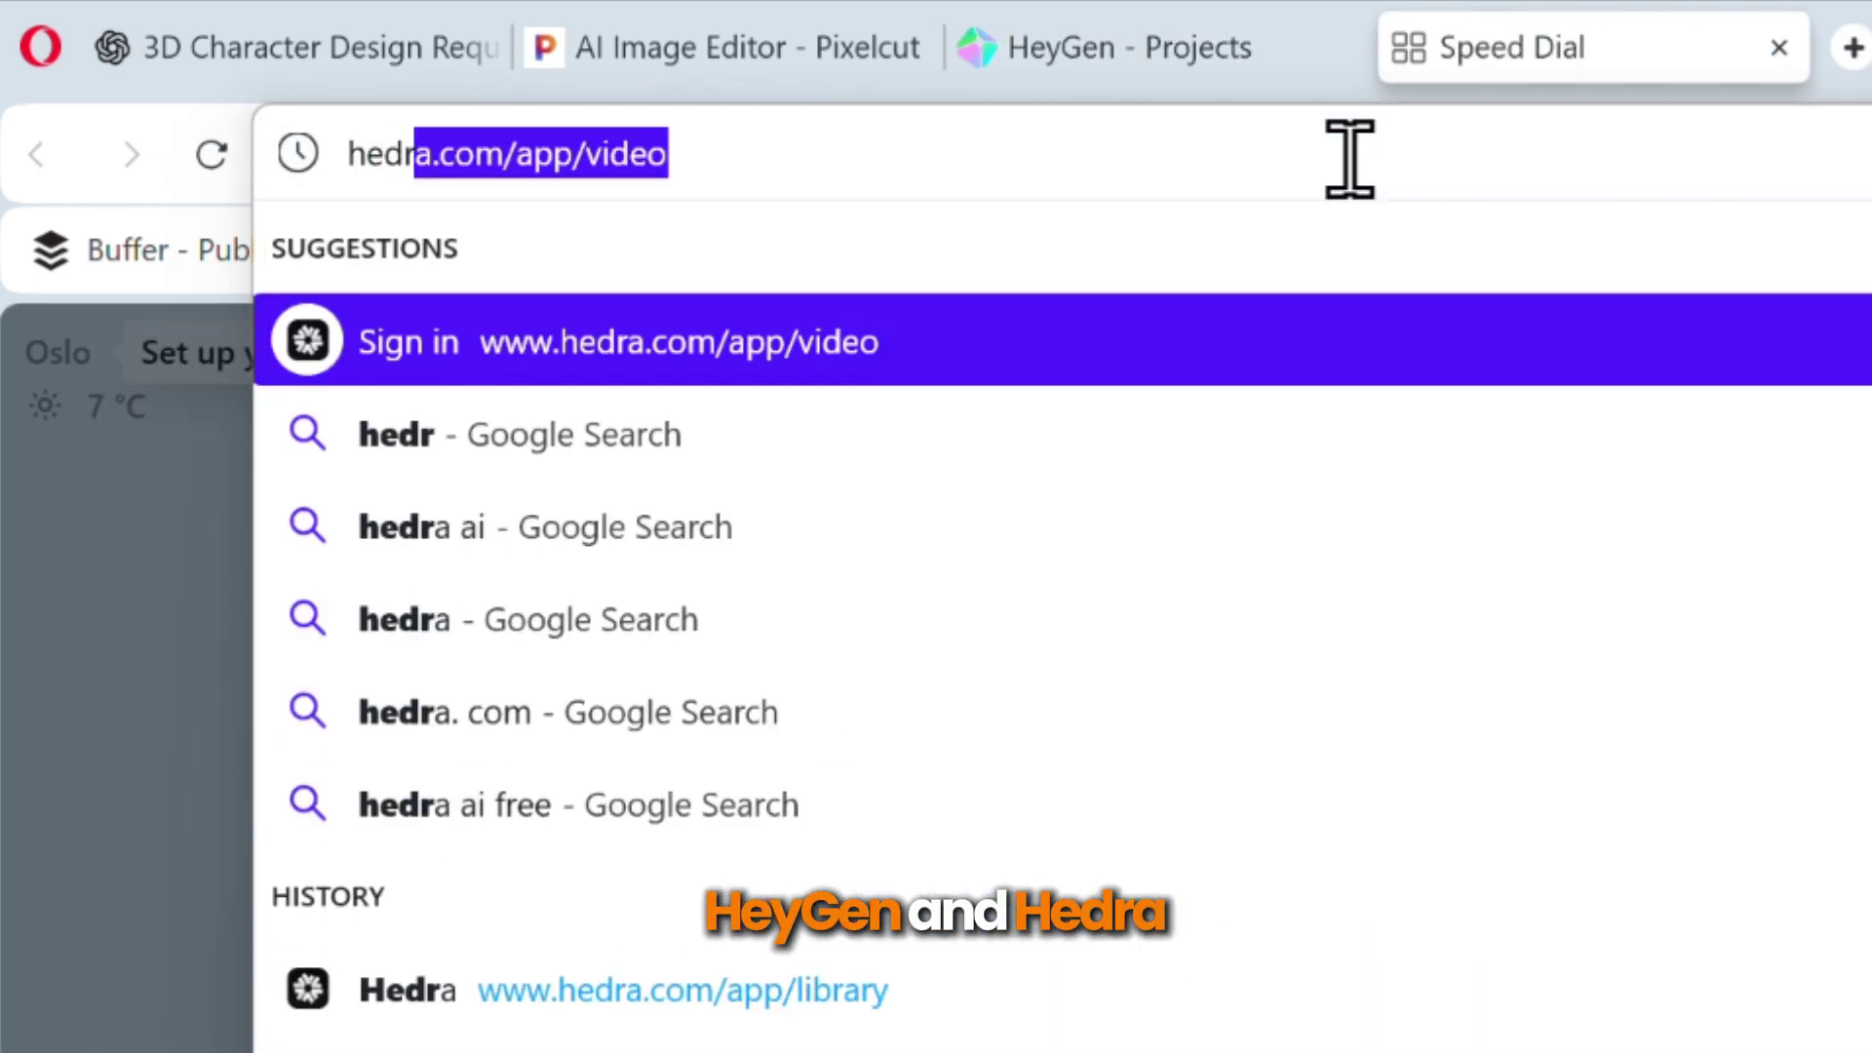
key("Return")
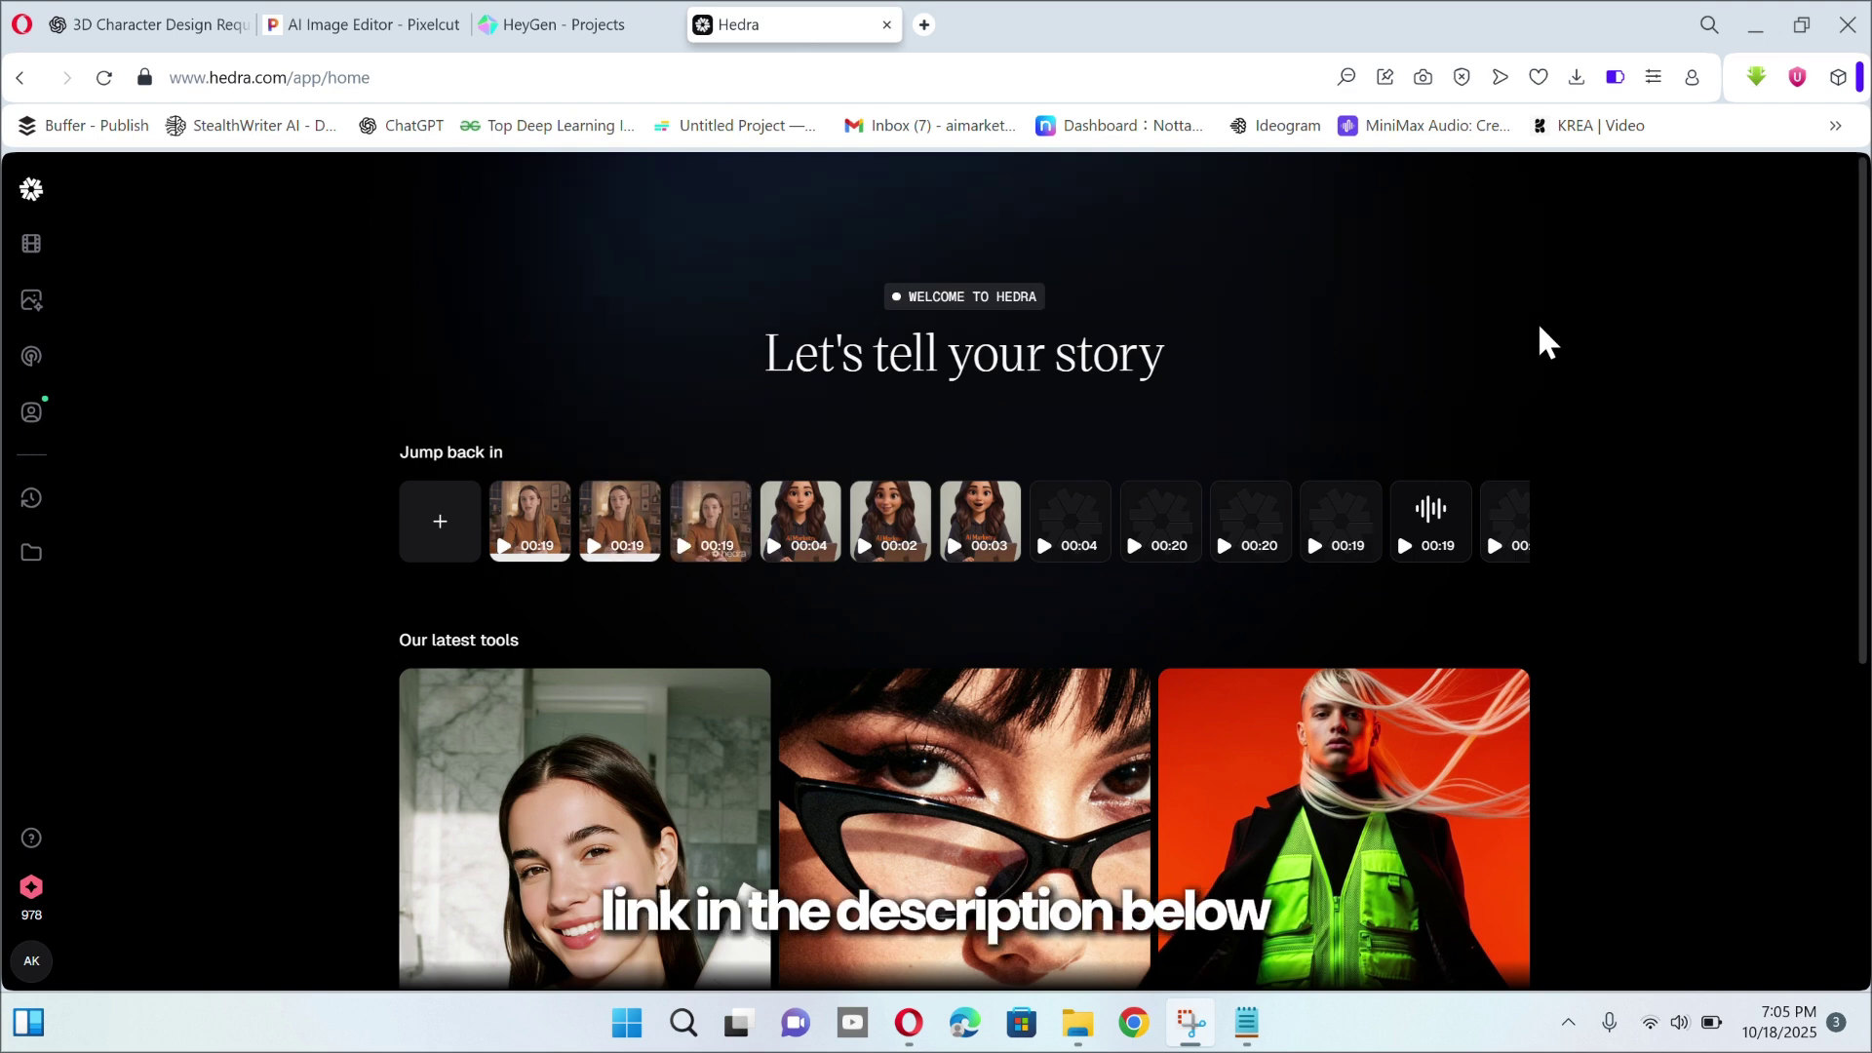
key("ctrl+Tab")
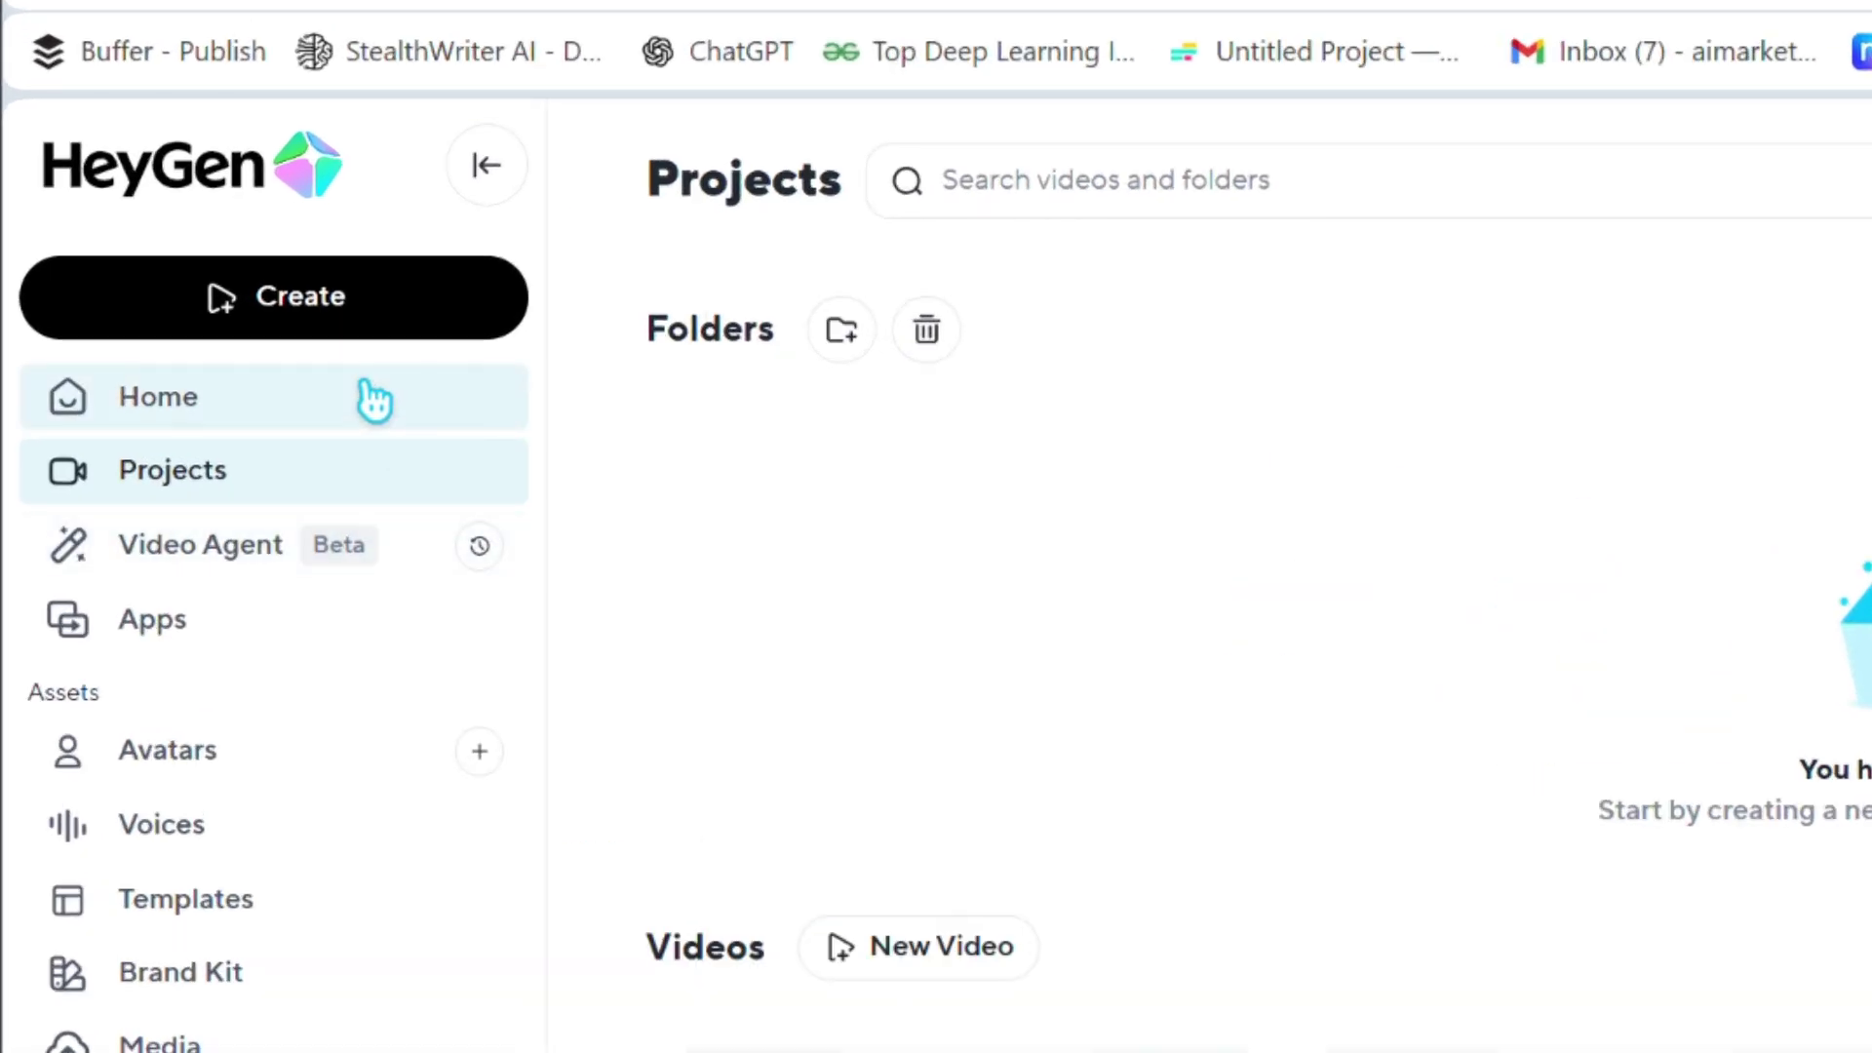
- Create a Photo to Video project using the office-scene character image as the photo
left_click(373, 400)
scroll(890, 738, "down", 4)
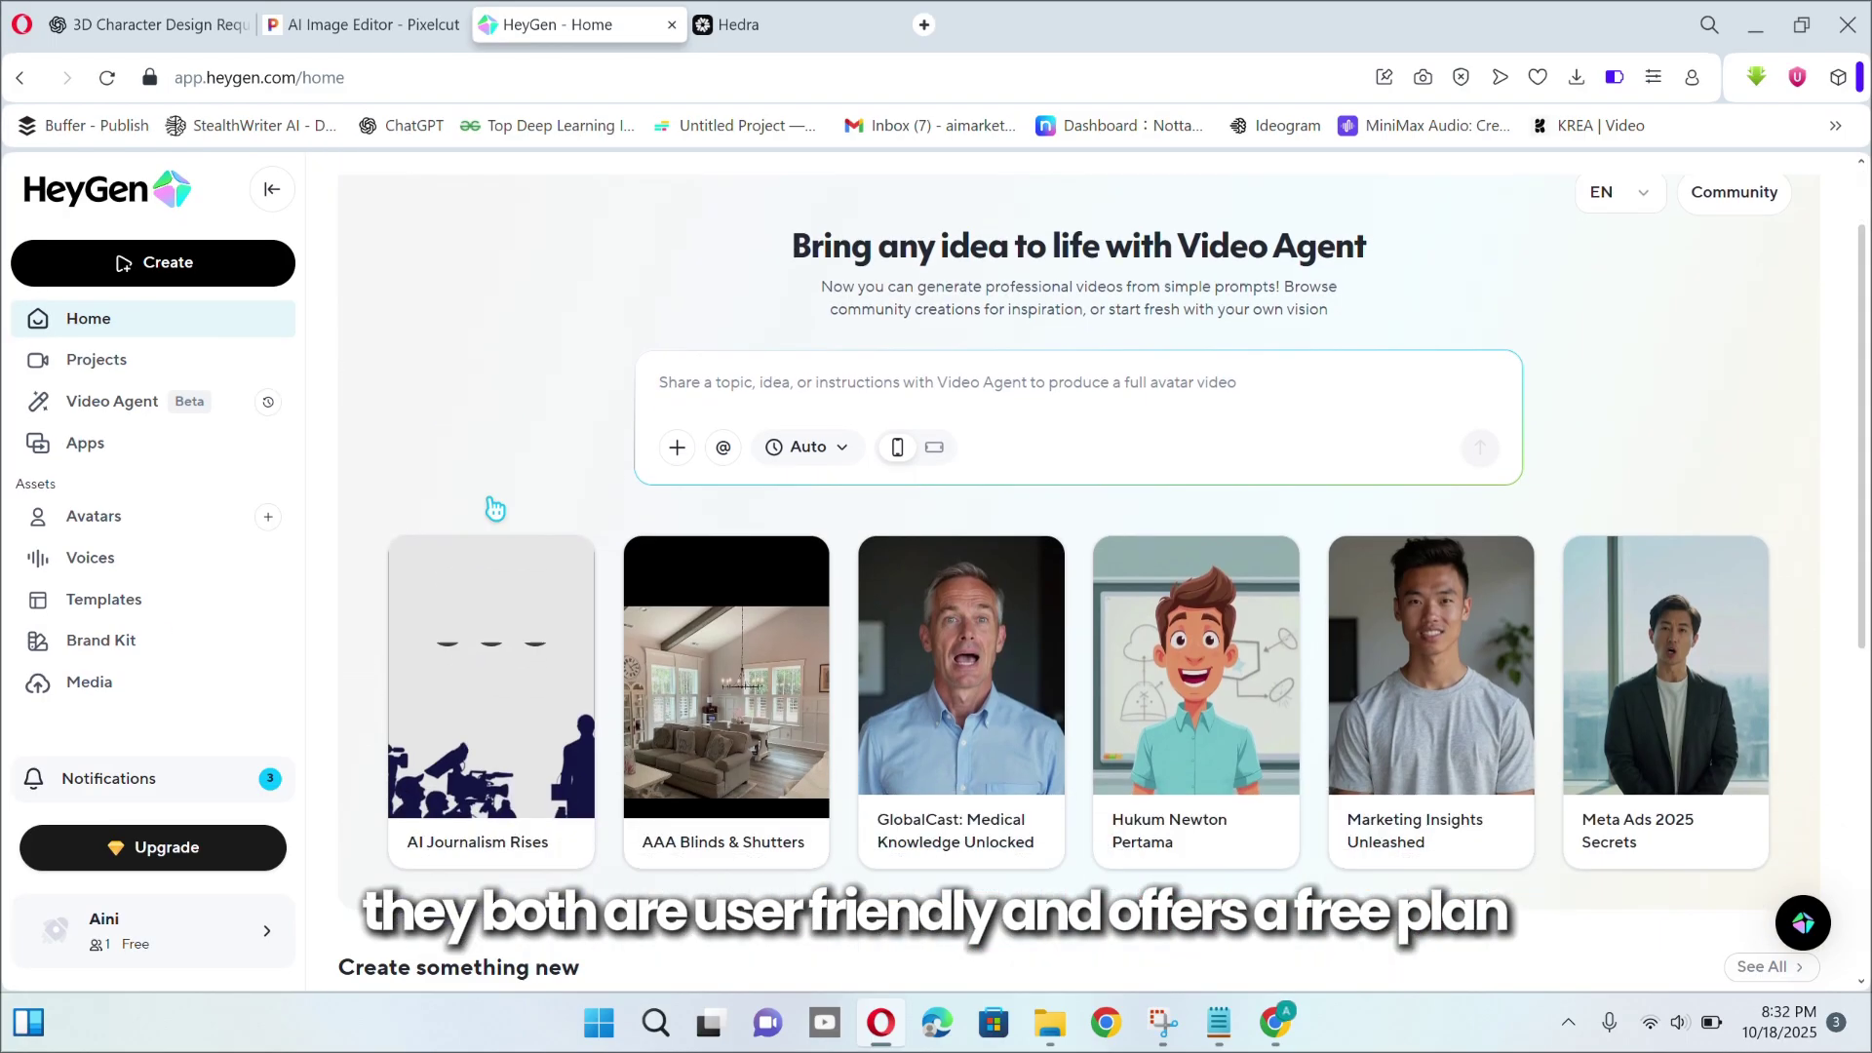
scroll(496, 507, "down", 1)
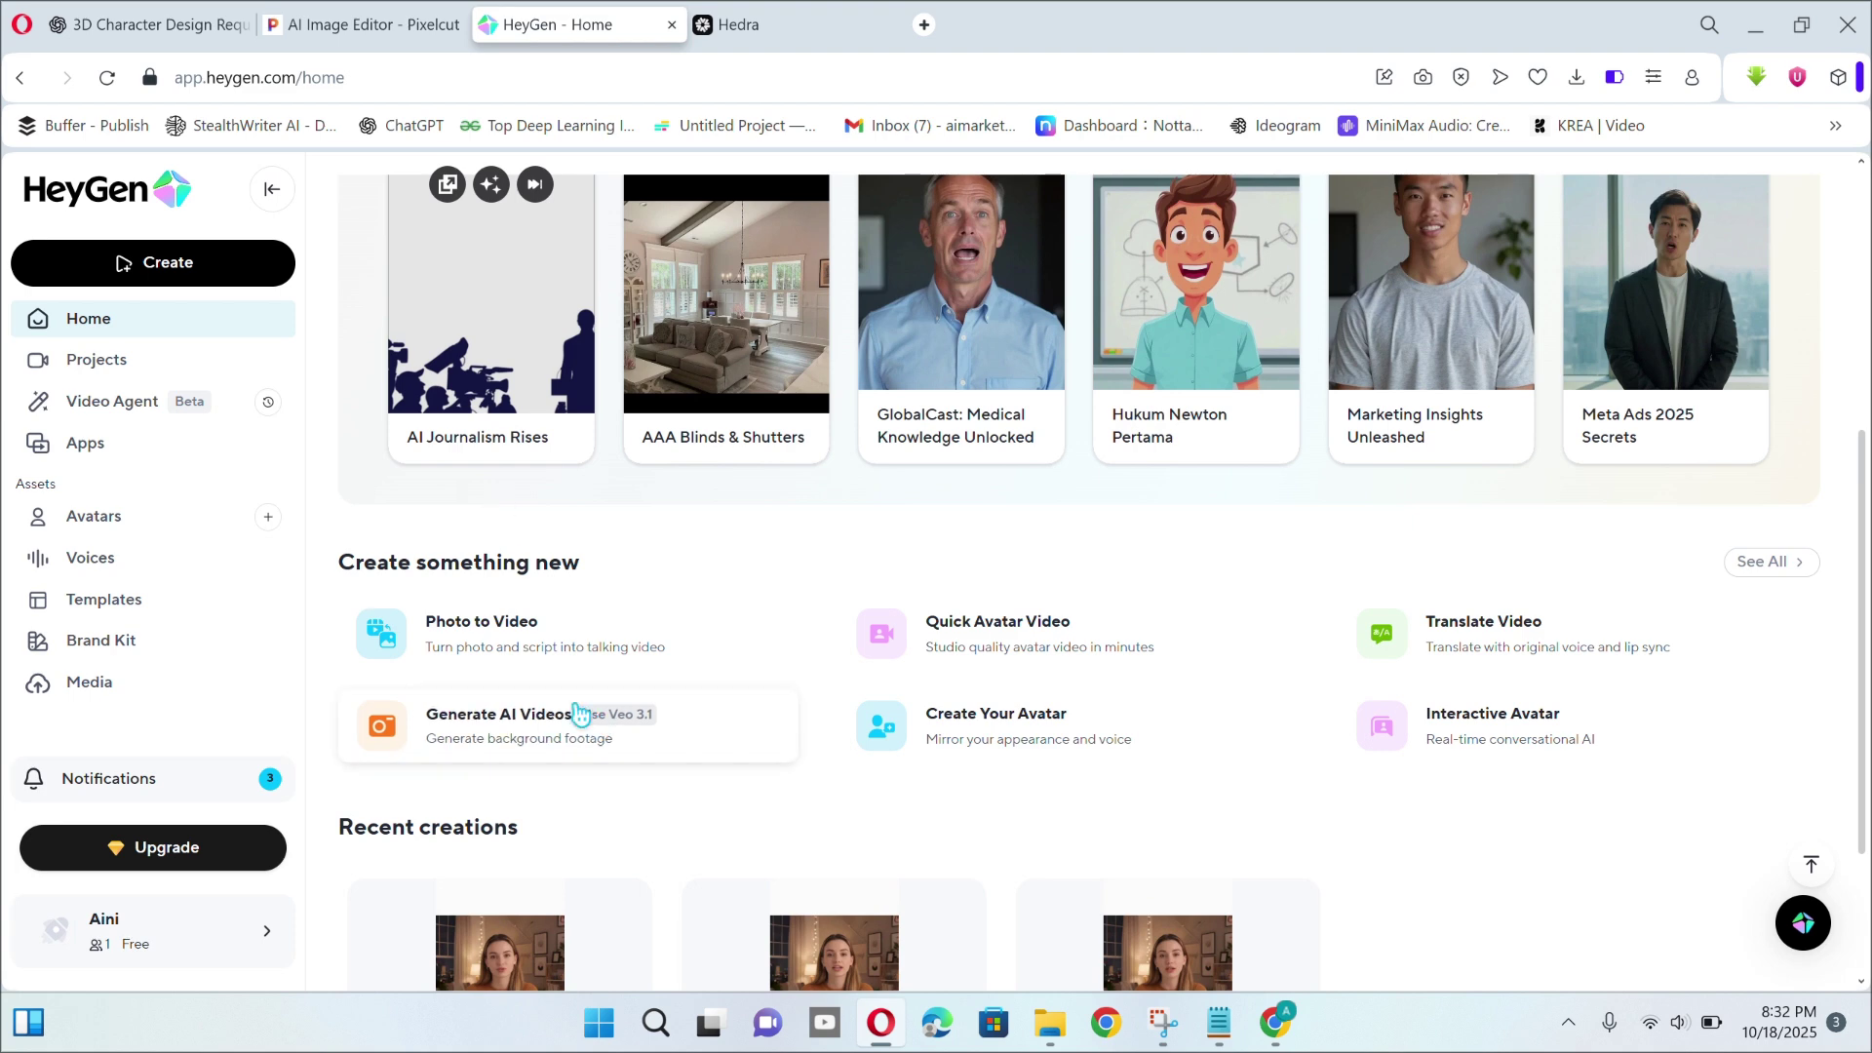
left_click(500, 647)
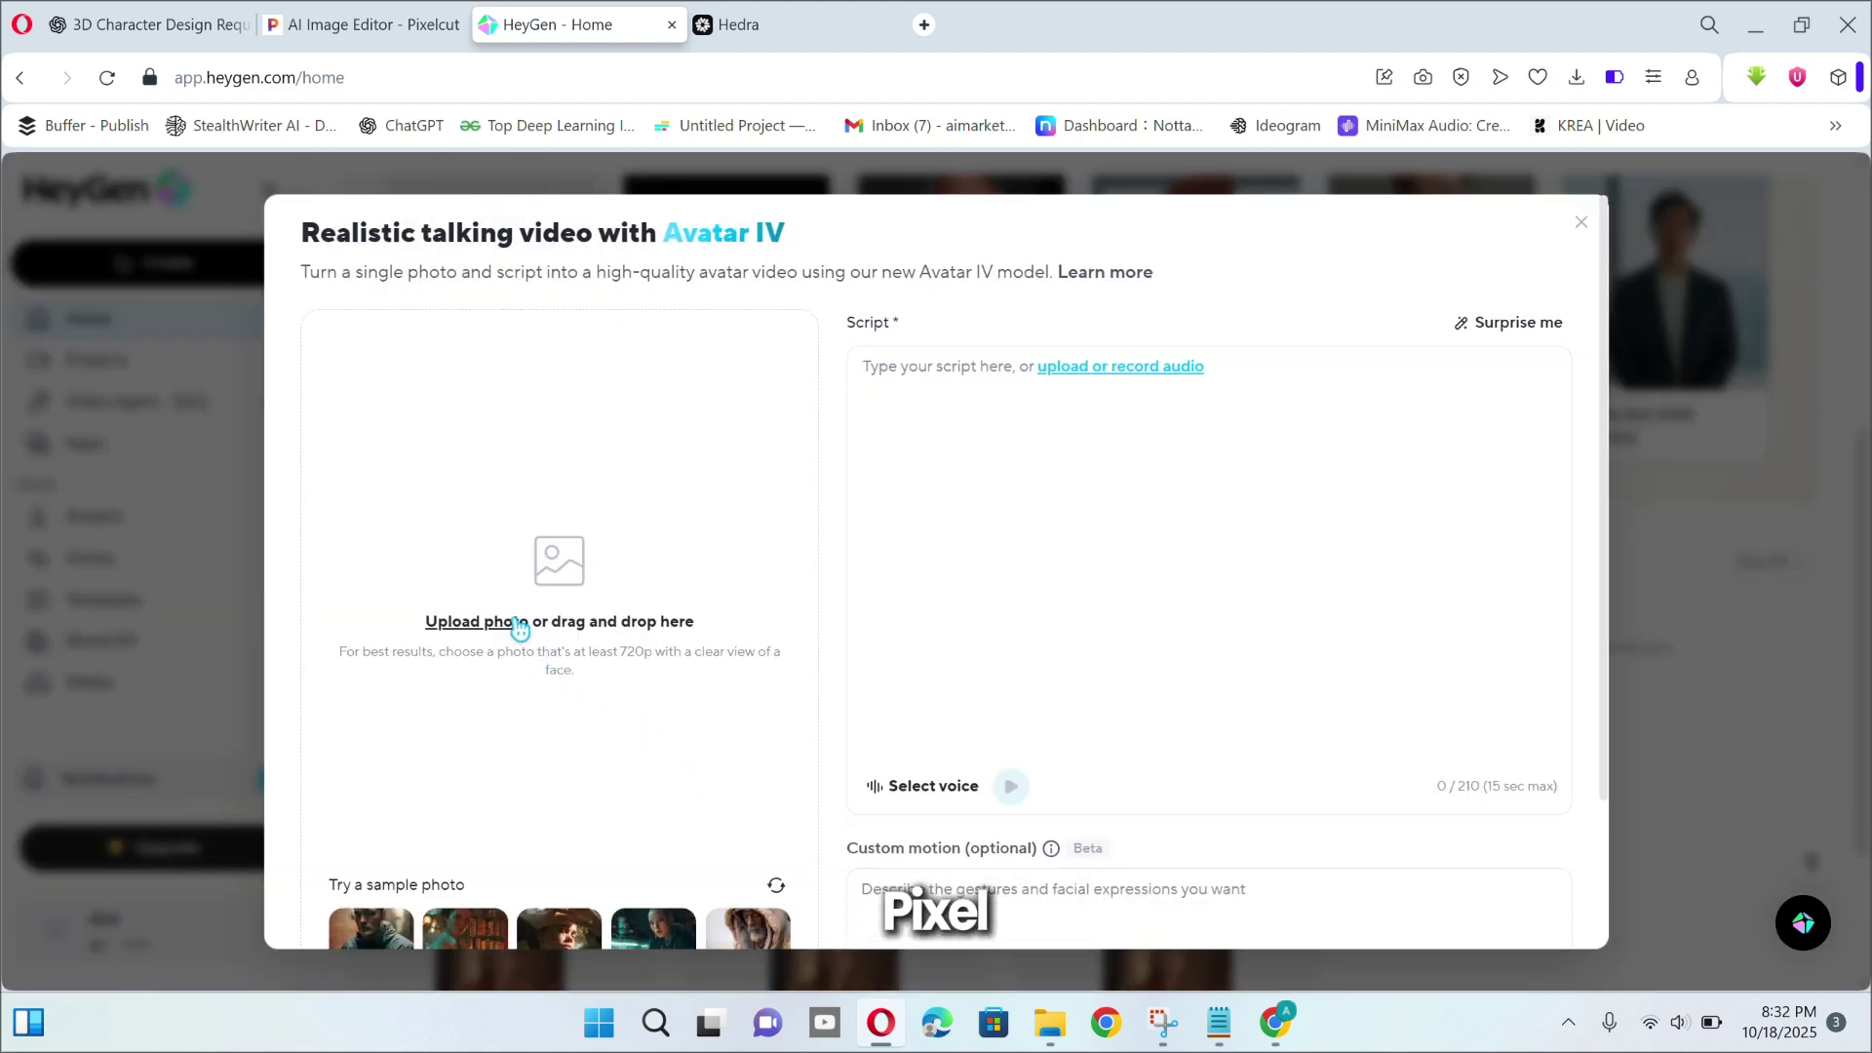
left_click(513, 621)
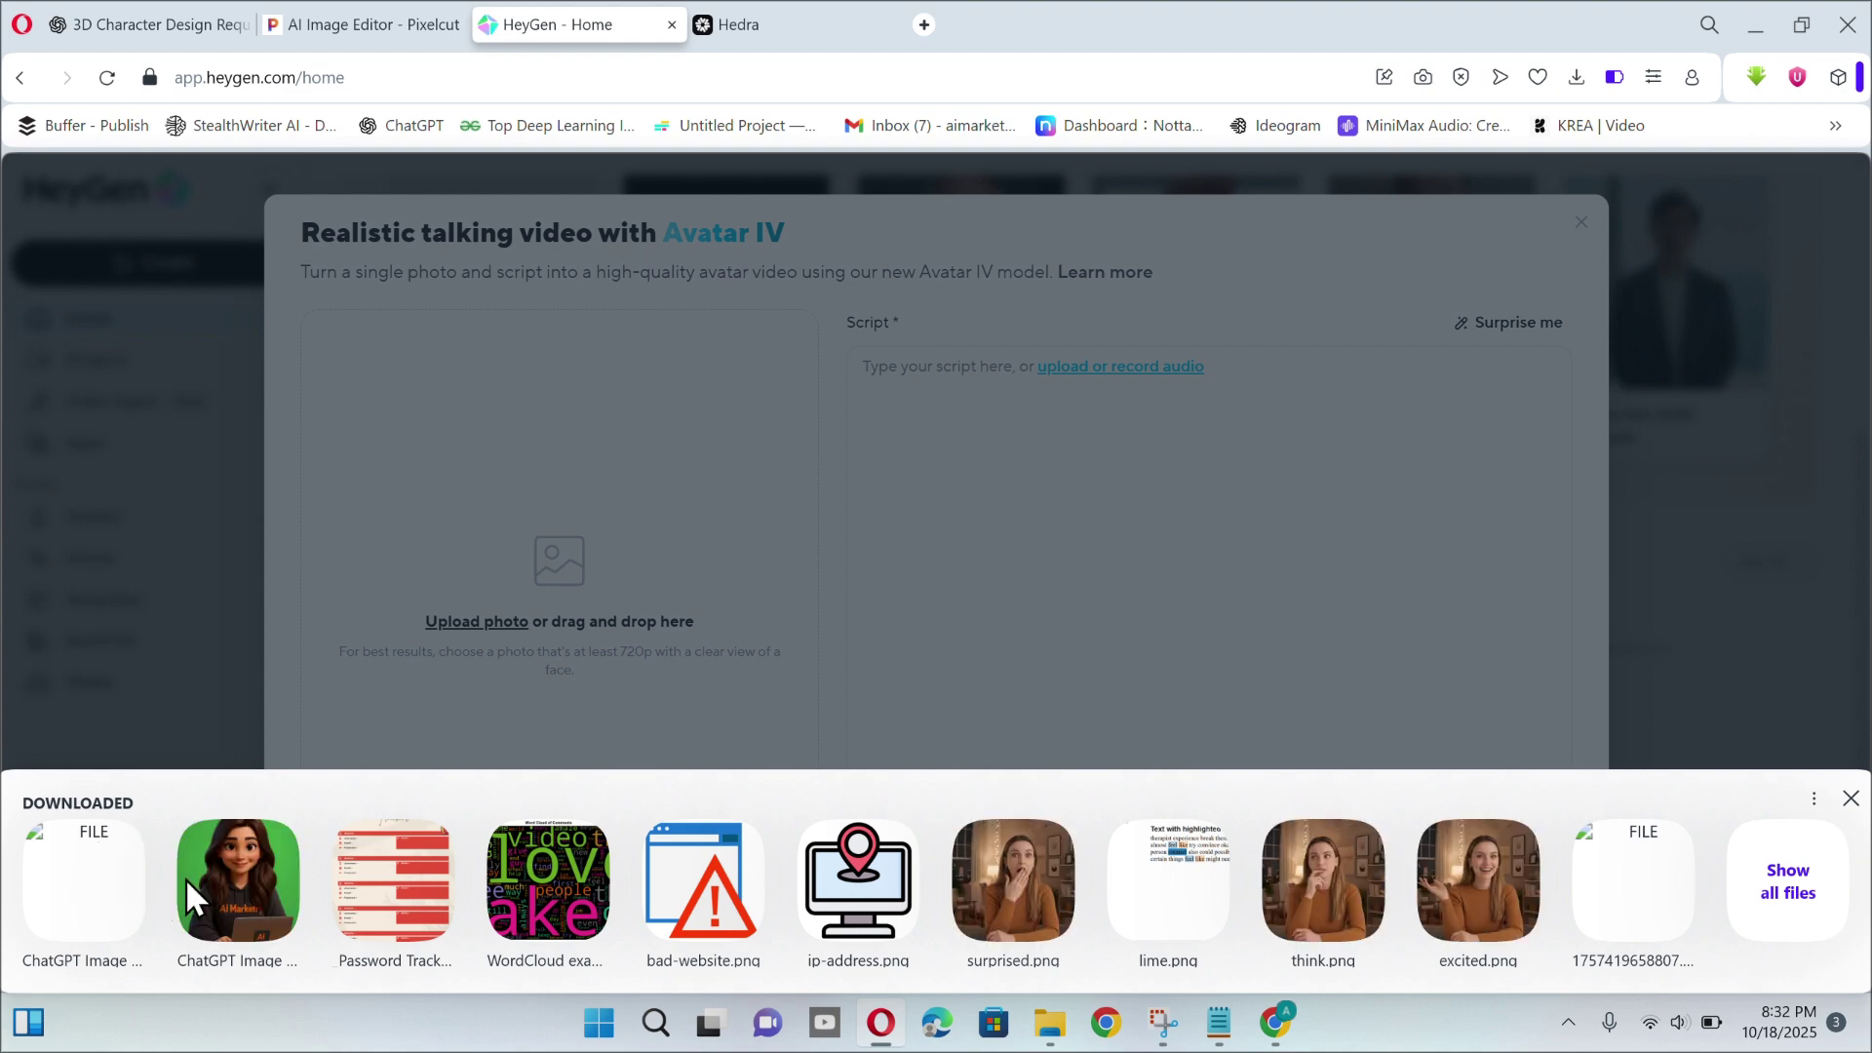
left_click(92, 888)
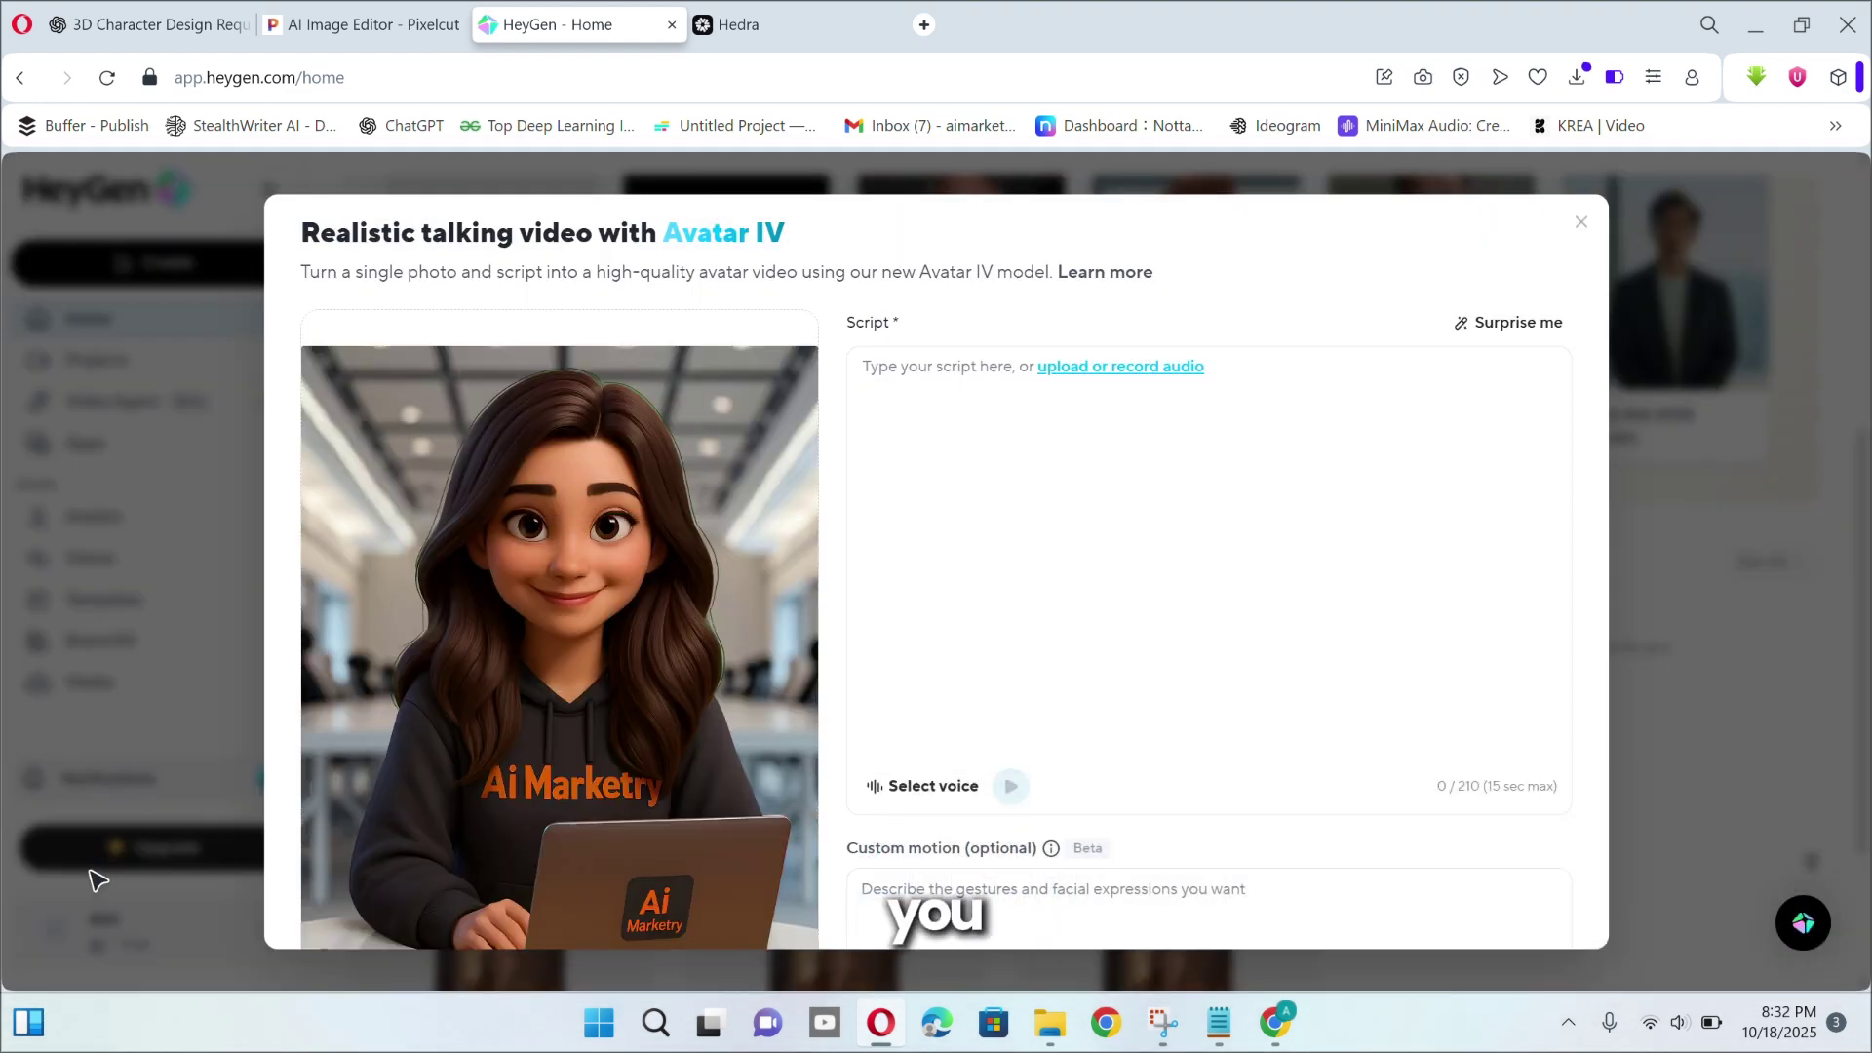
left_click(944, 399)
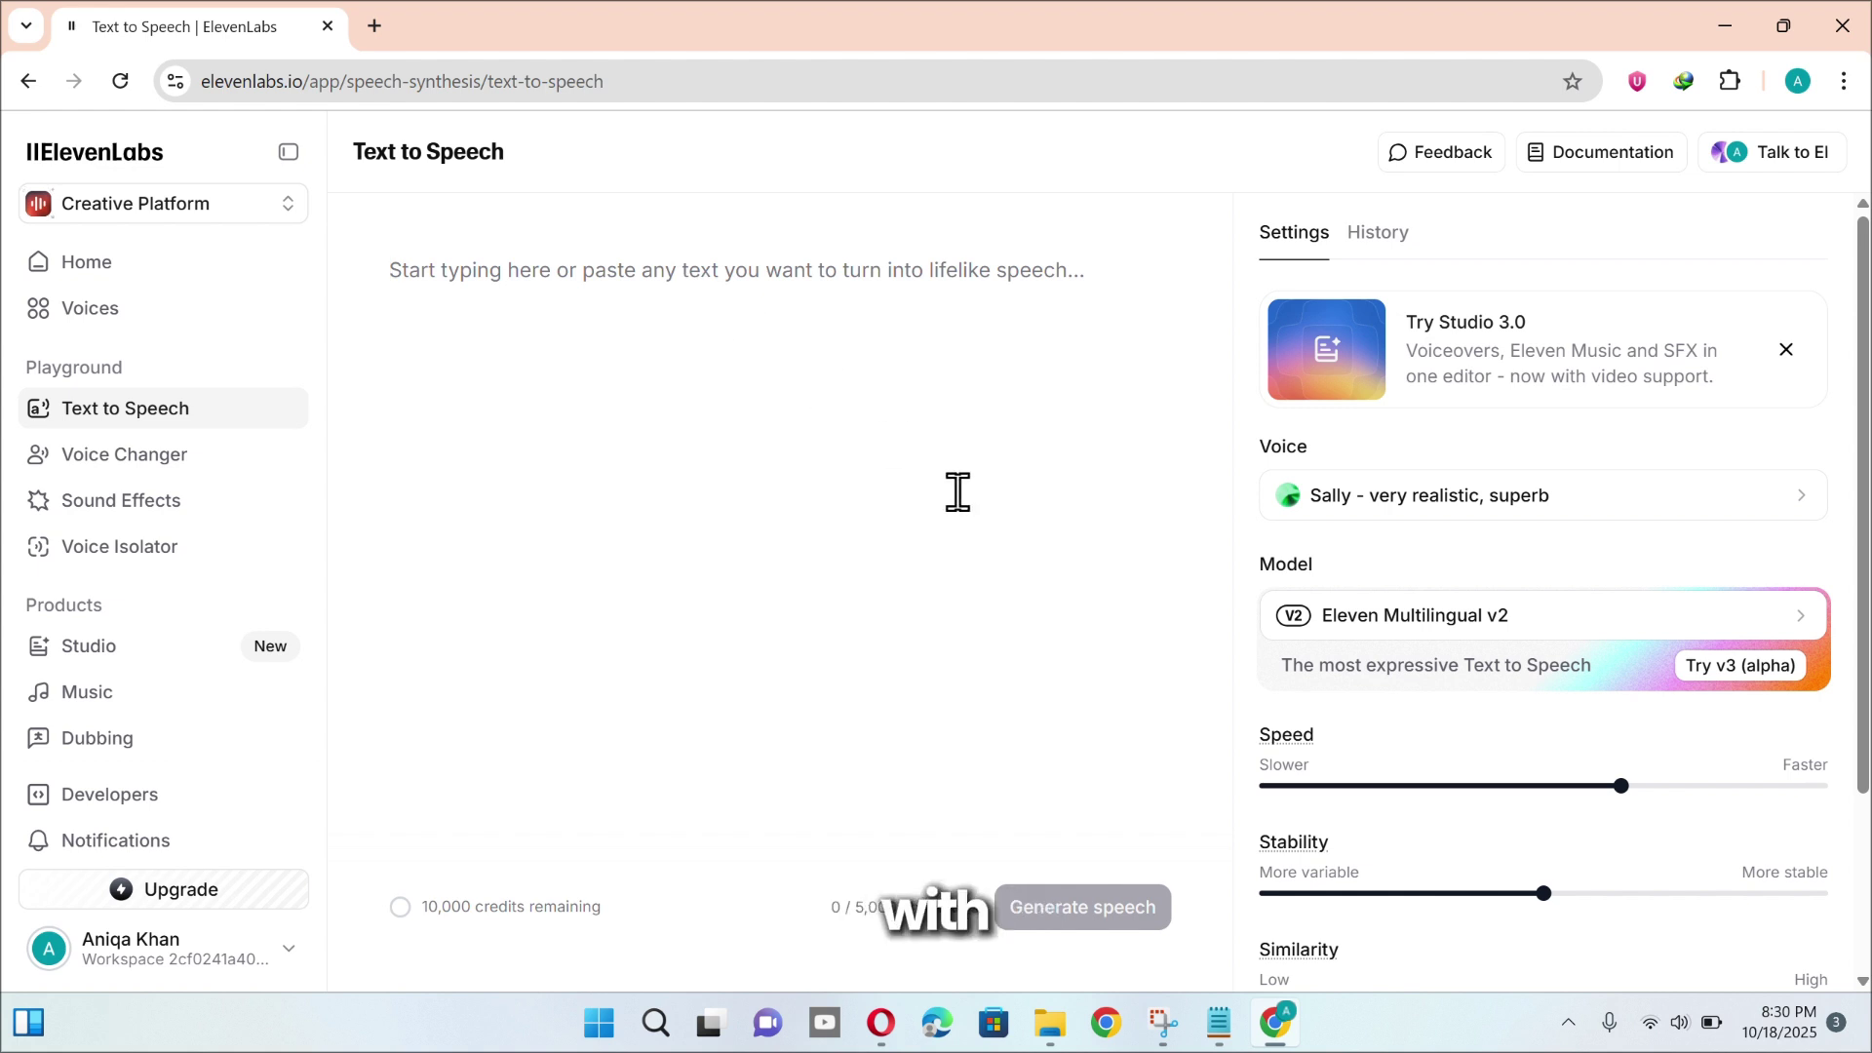
- Enter the greeting script and download the 7-second Sally voiceover as MP3
type("Hey everyone! Hope you are enjoying this tutorial. If so, the don't forget to share")
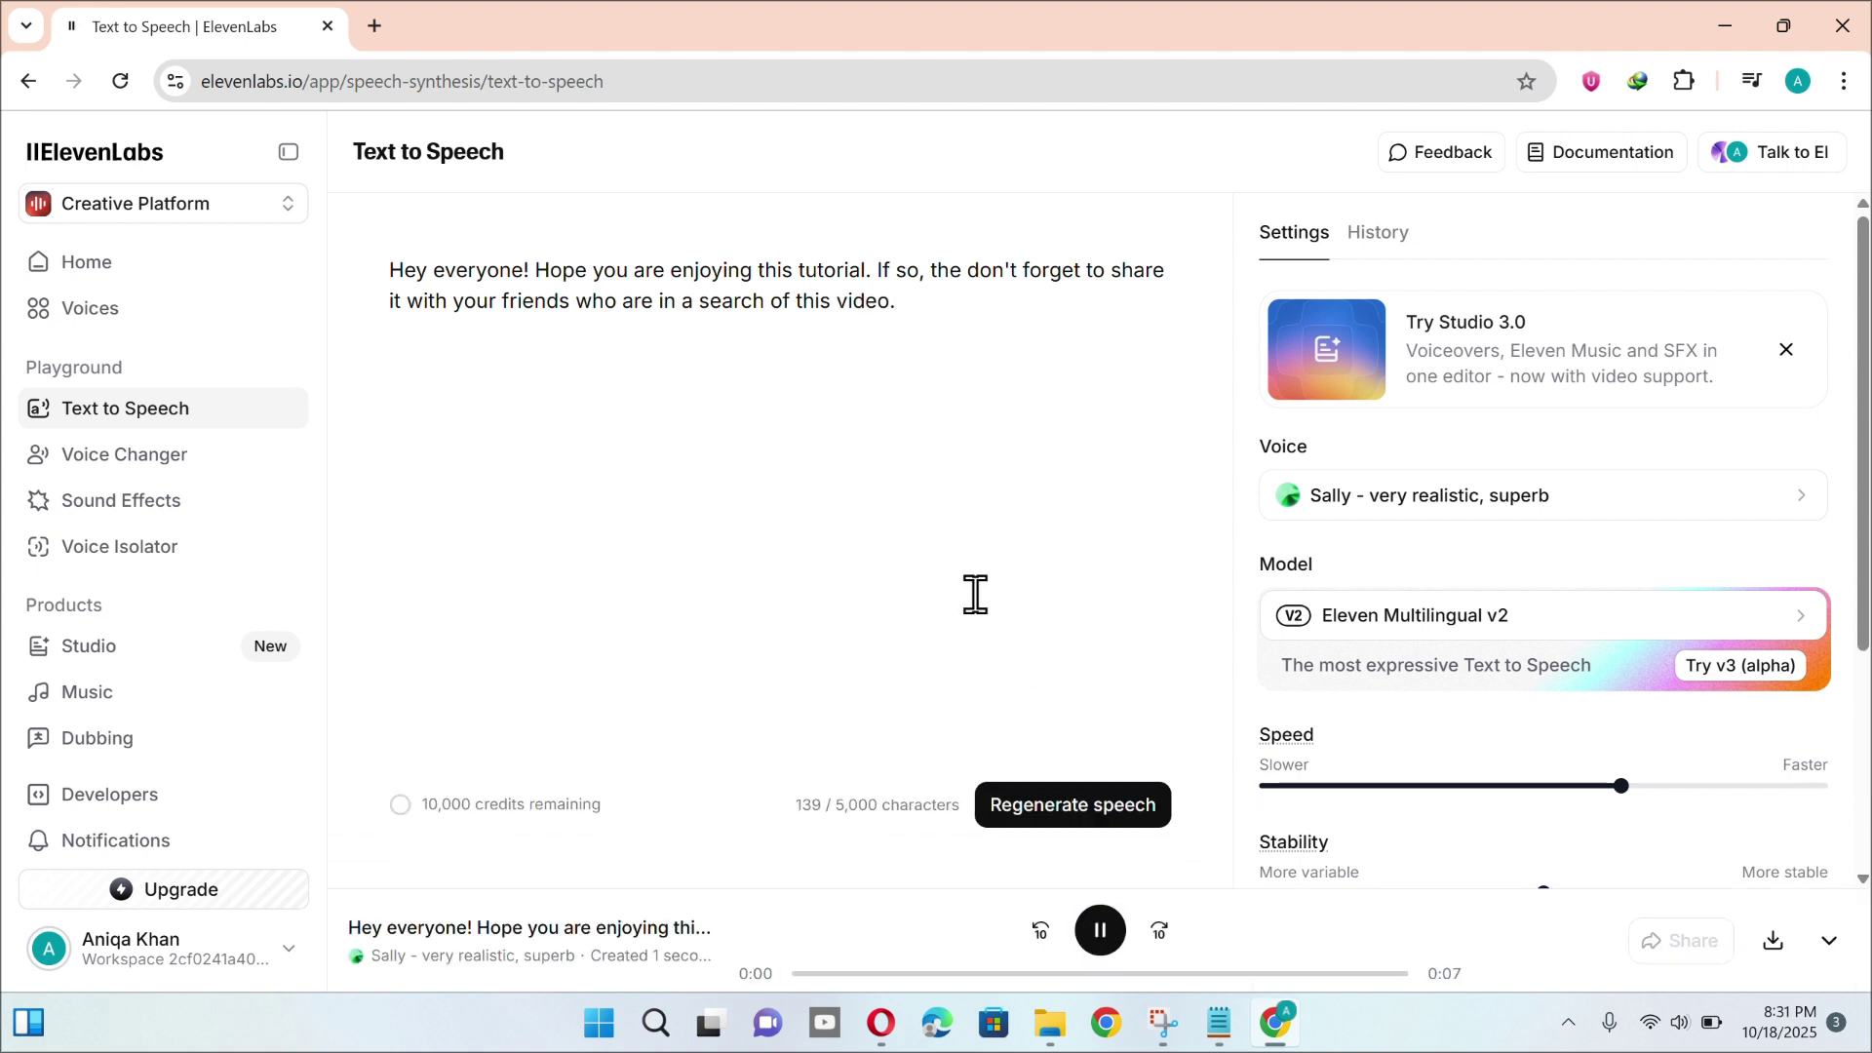
left_click(1775, 940)
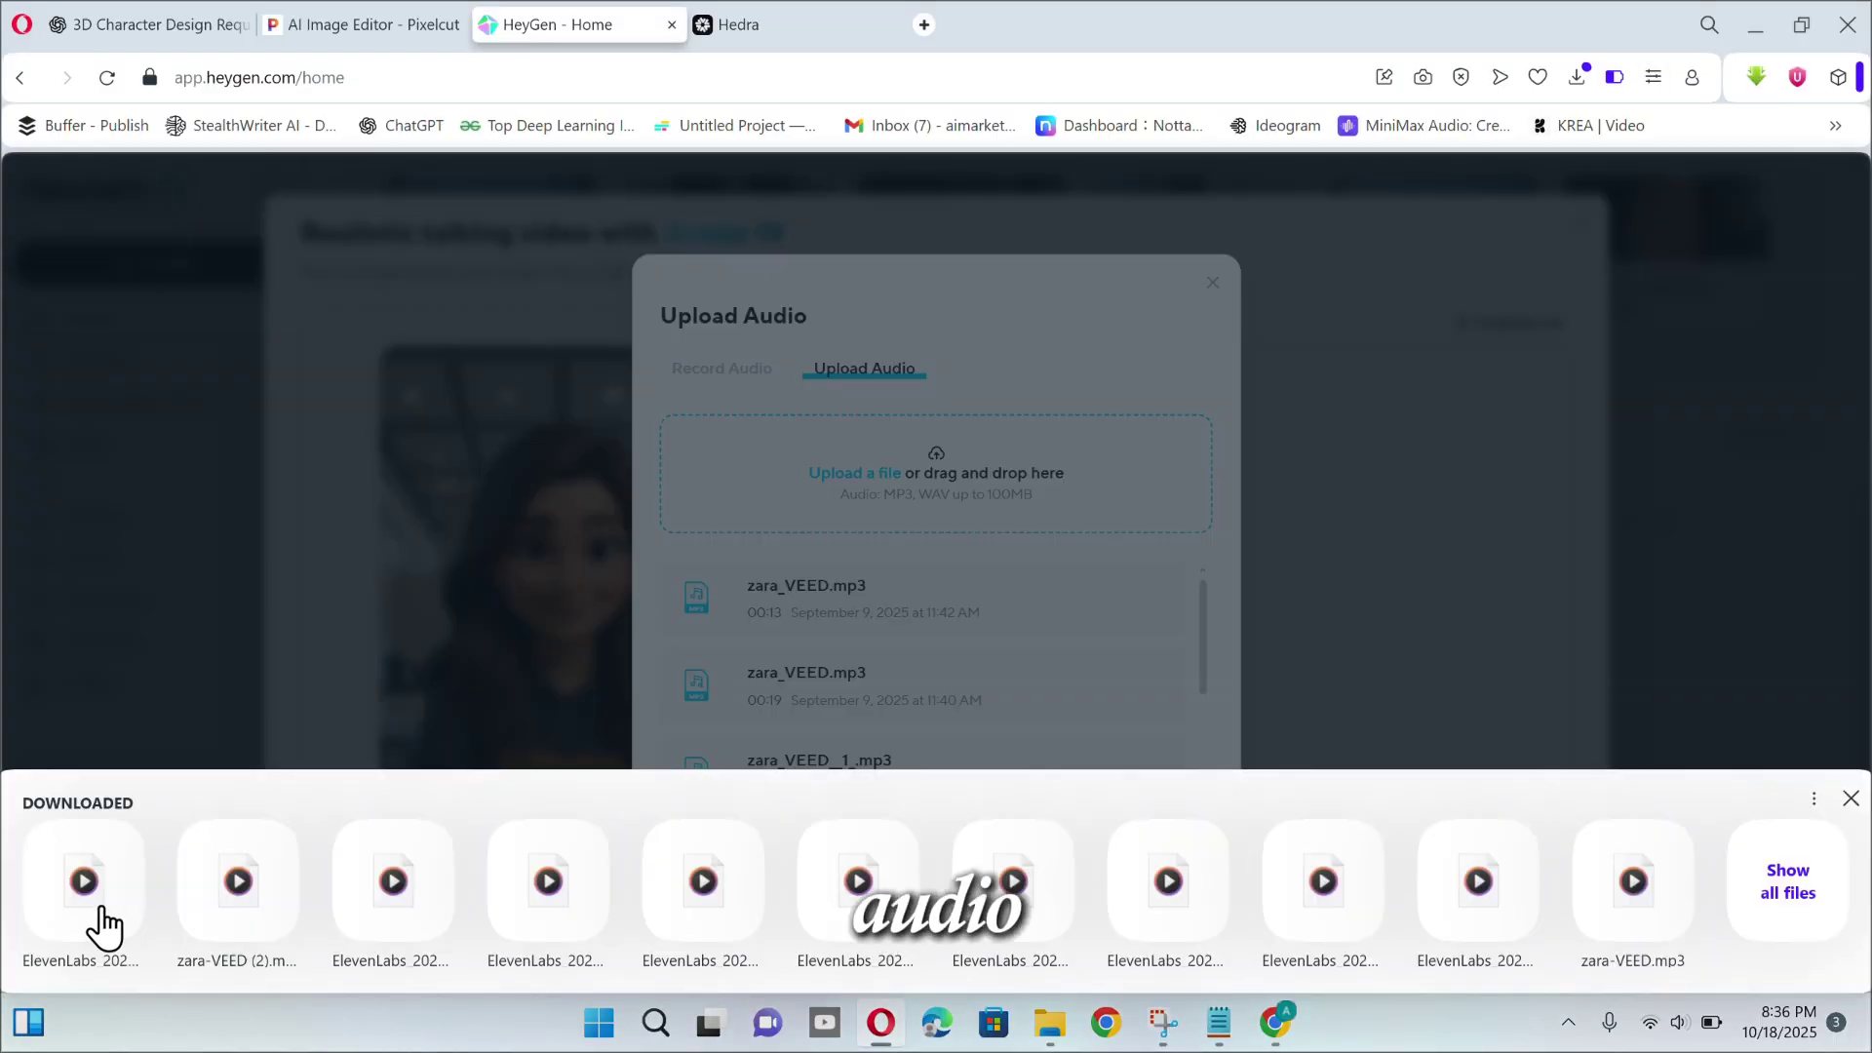
- Add the ElevenLabs MP3 as script audio and set motion 'Explaining style, calm expressions'
left_click_drag(103, 926, 1014, 741)
left_click(1079, 680)
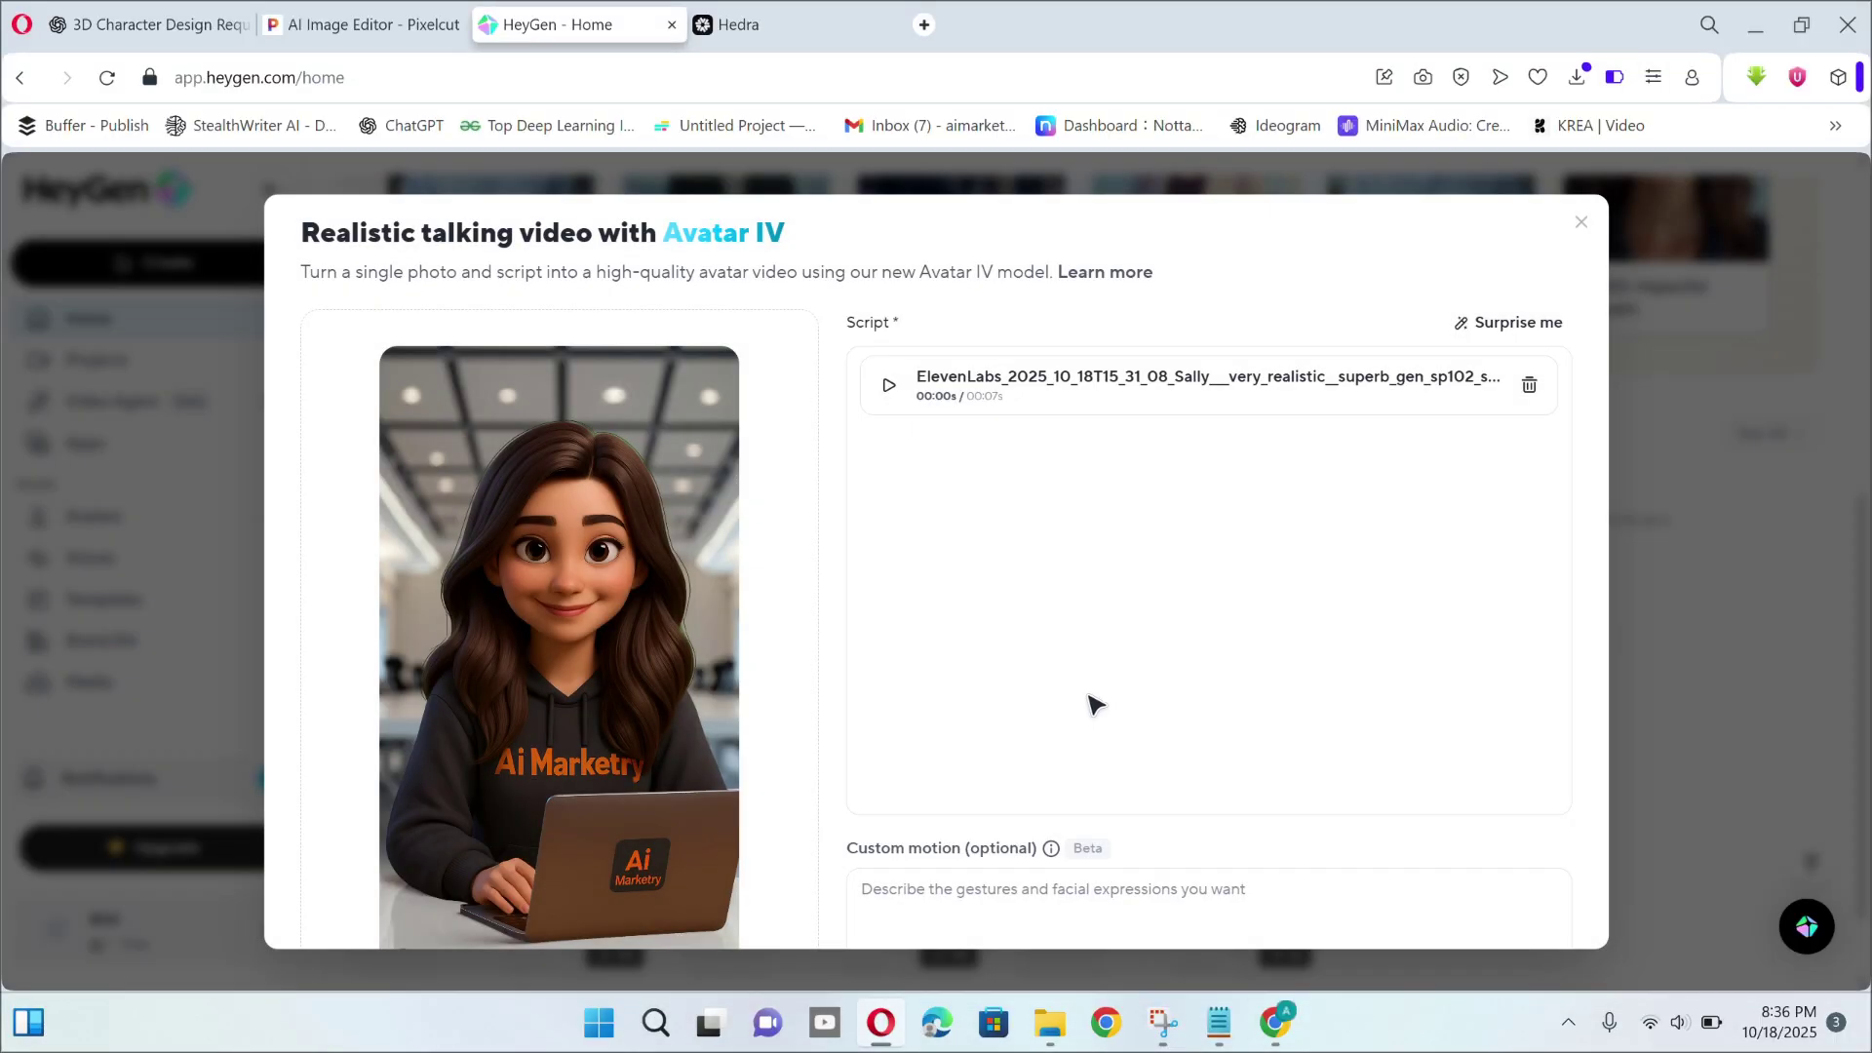
scroll(1203, 773, "down", 2)
left_click(905, 770)
type("Explaining style, calm expressions")
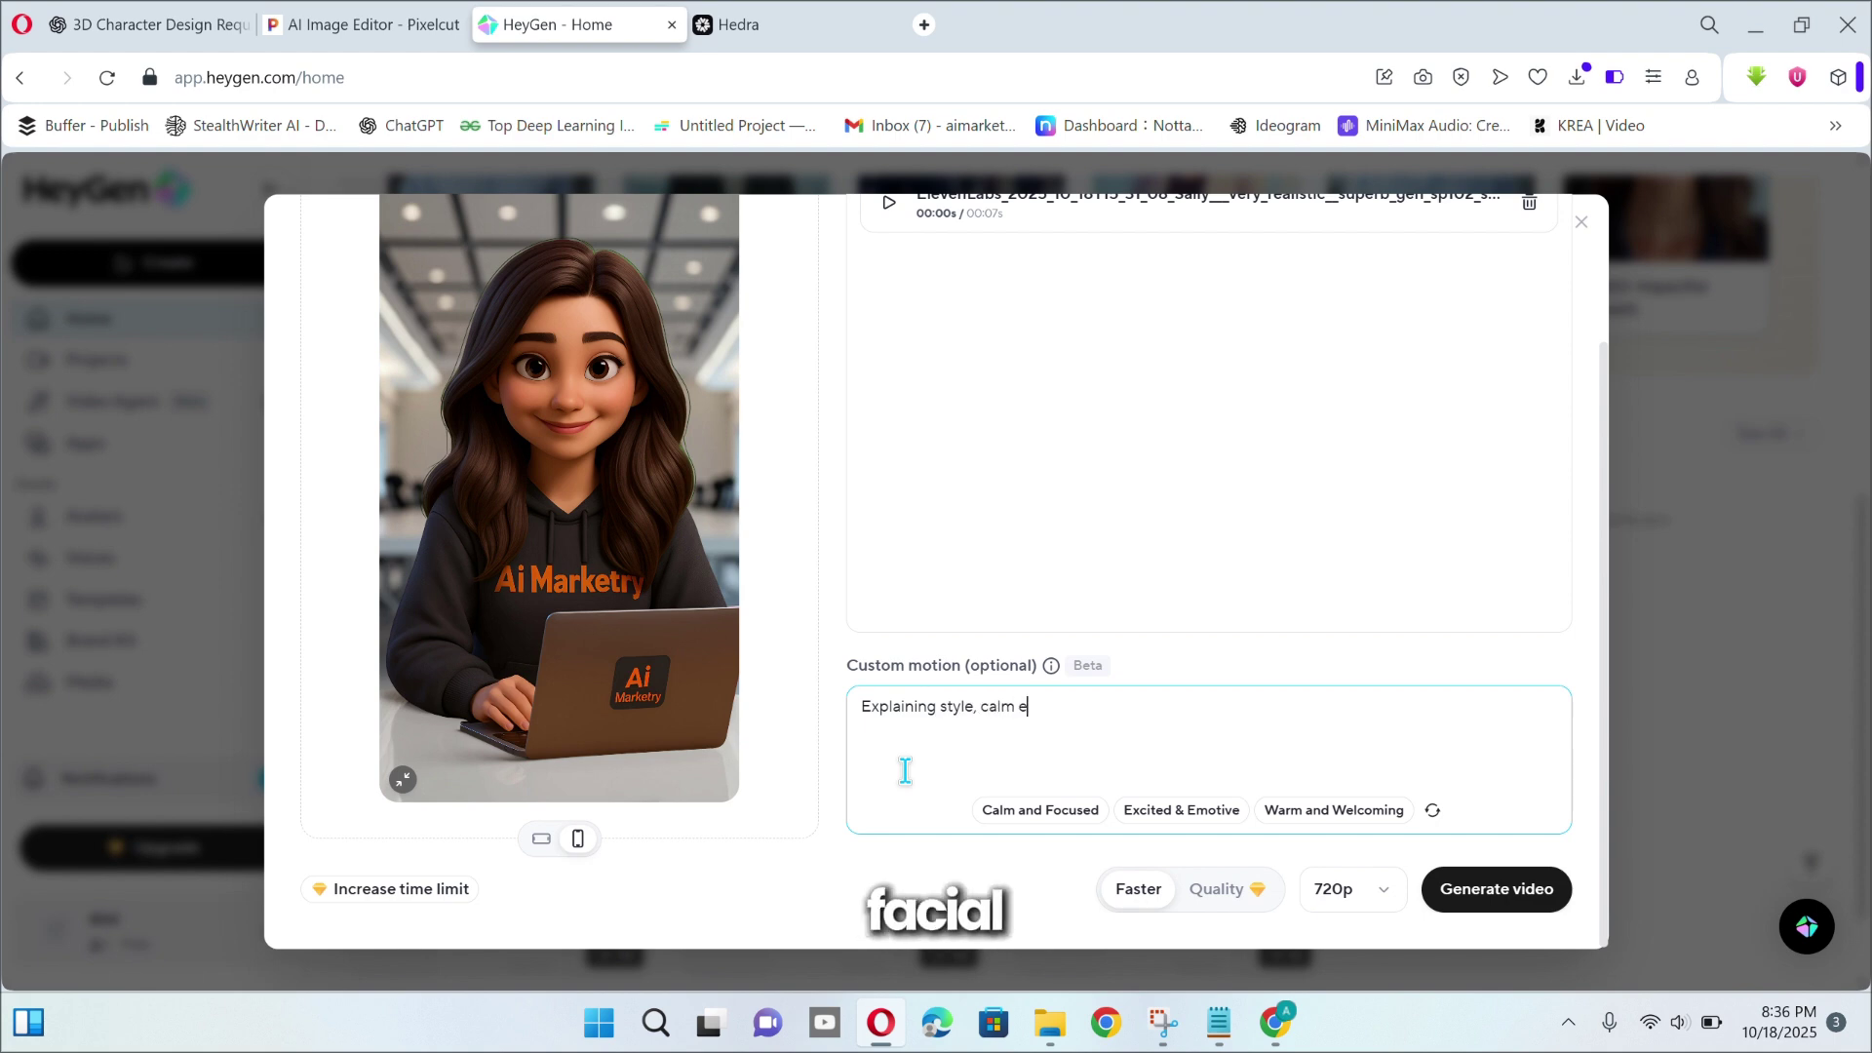
- Copy the motion description, generate the talking video, and check it in Projects
triple_click(990, 705)
left_click(991, 704)
left_click(1492, 889)
left_click(750, 37)
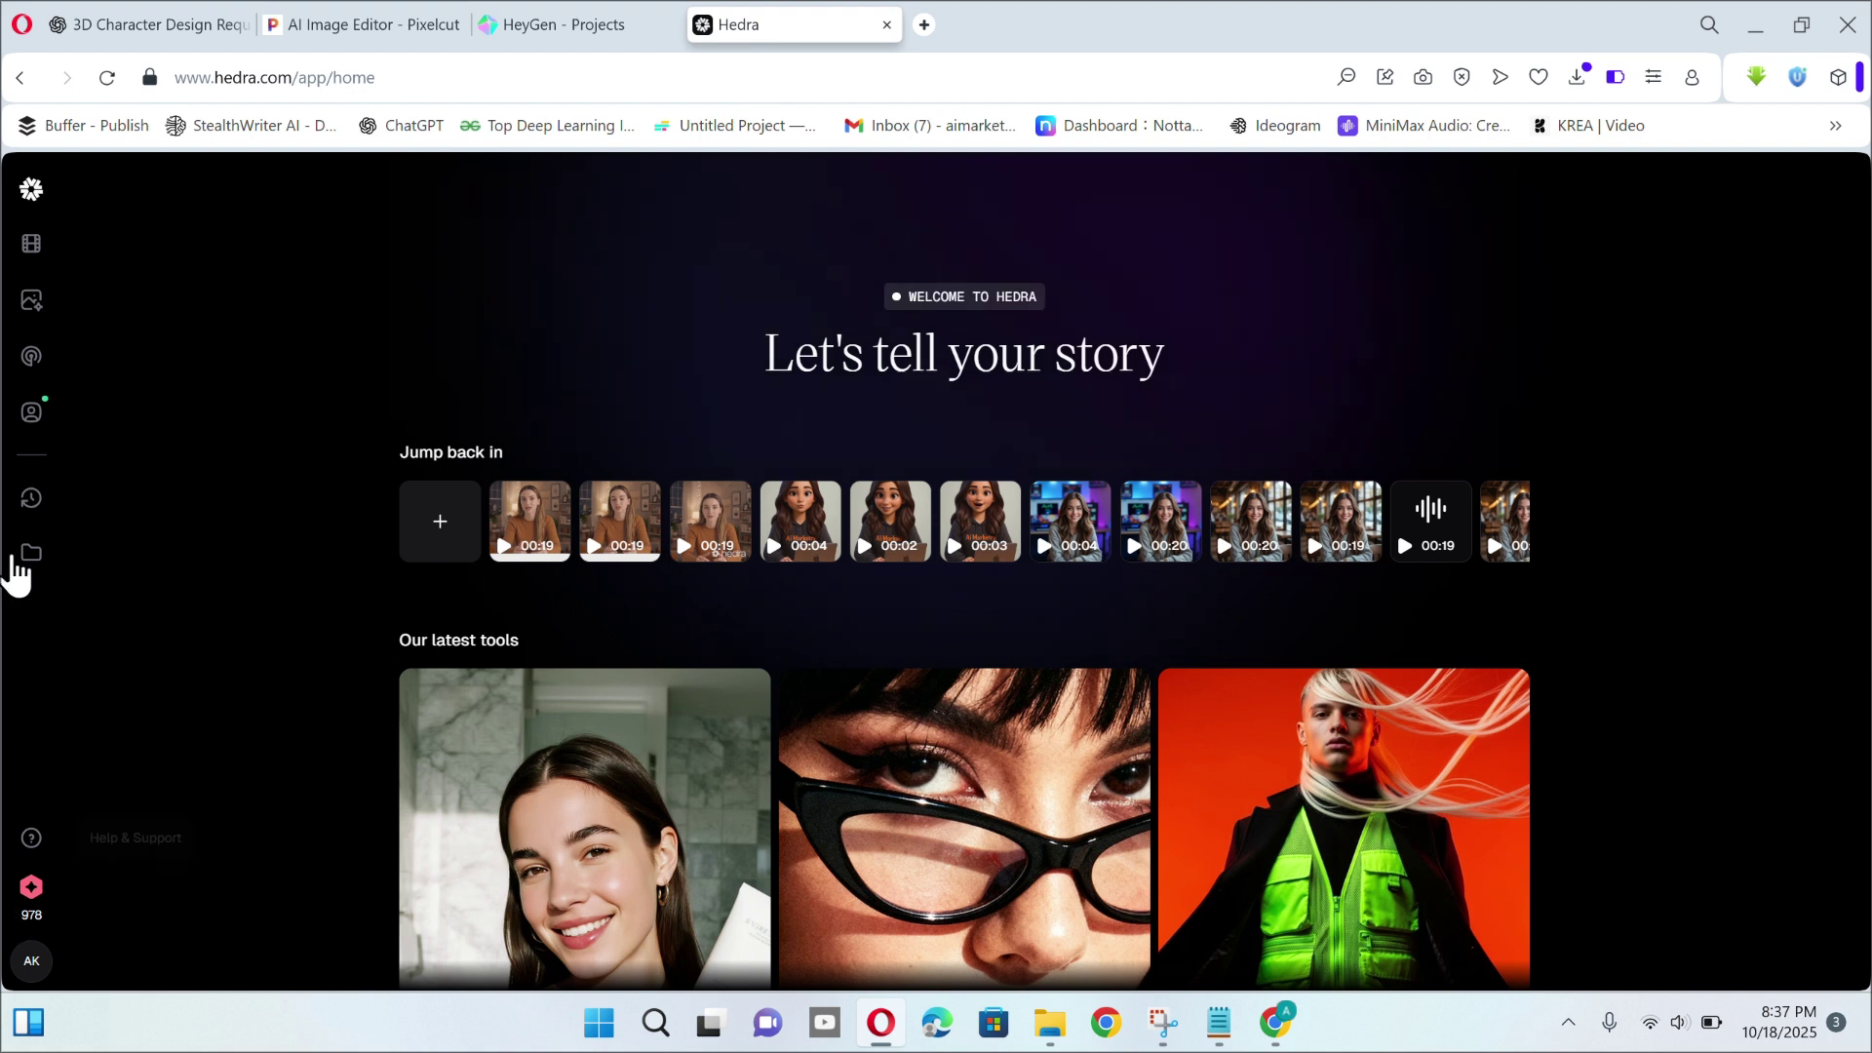
- Start a Hedra video and upload the Ai Marketry image as the character
left_click(39, 259)
left_click(347, 396)
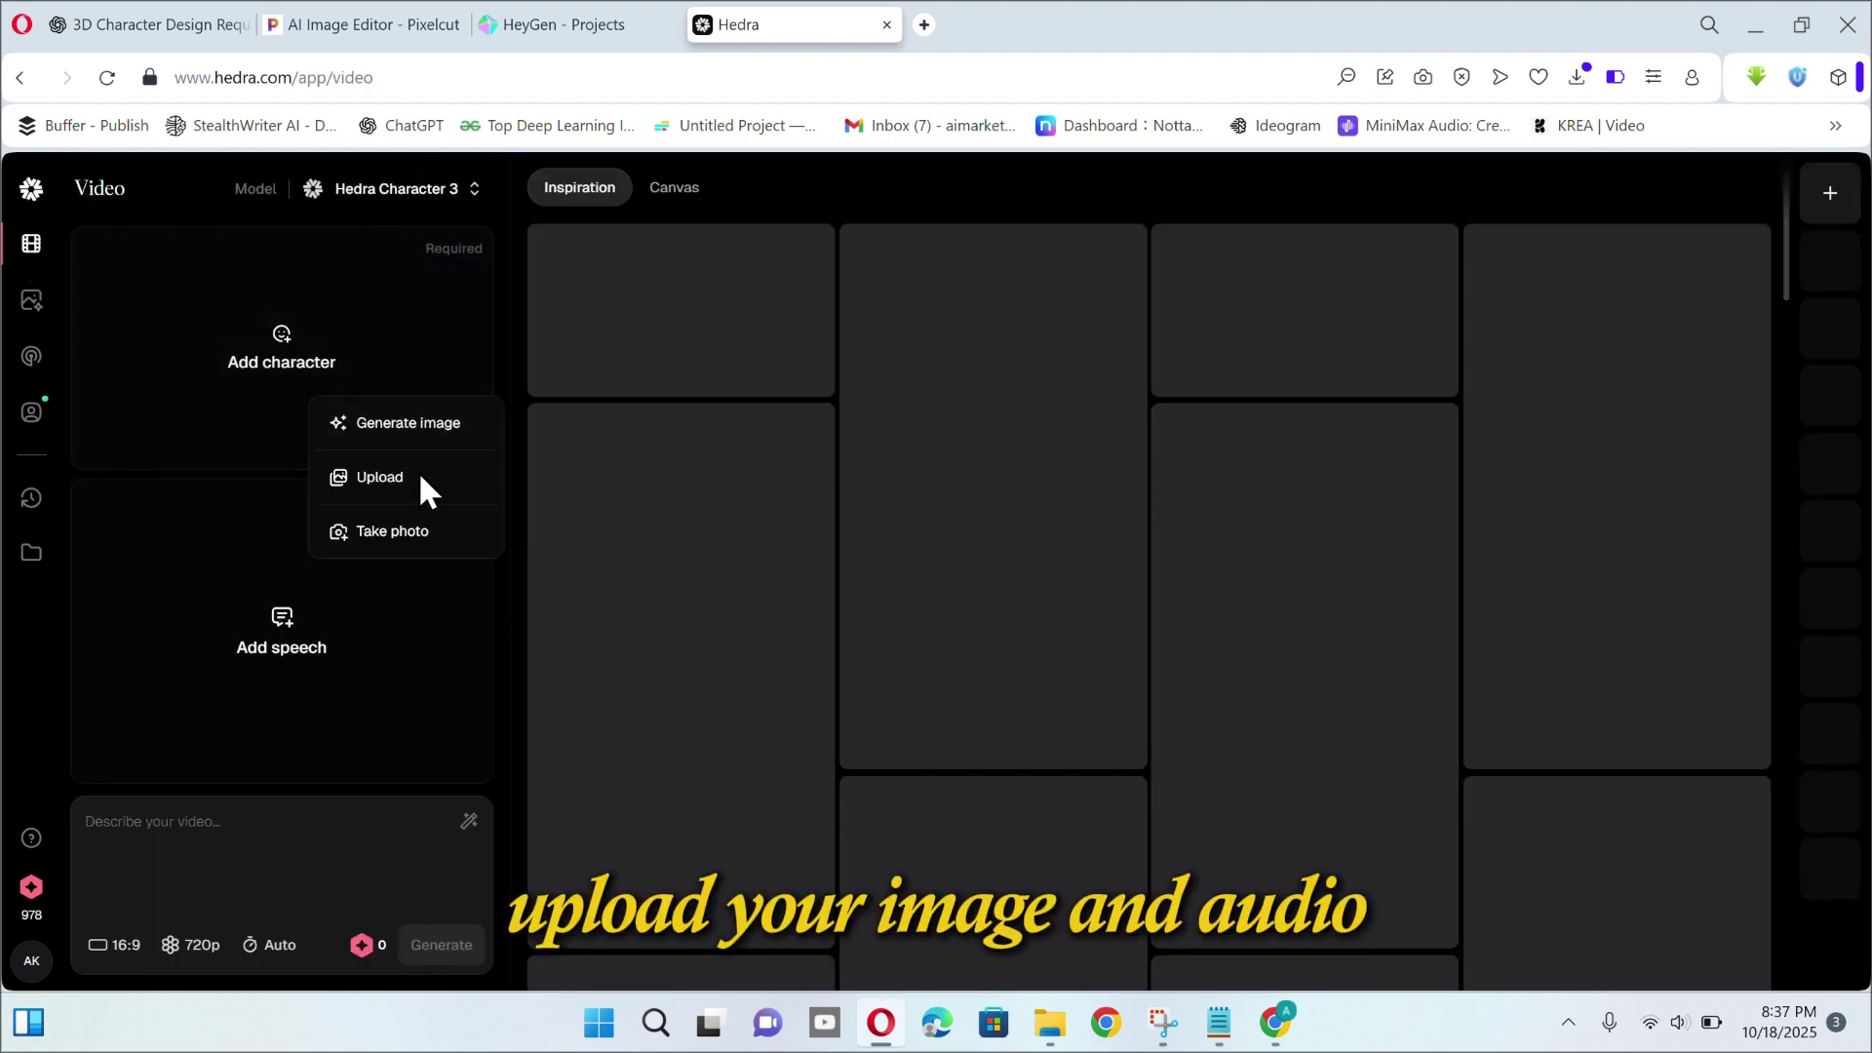
left_click(418, 471)
left_click(114, 888)
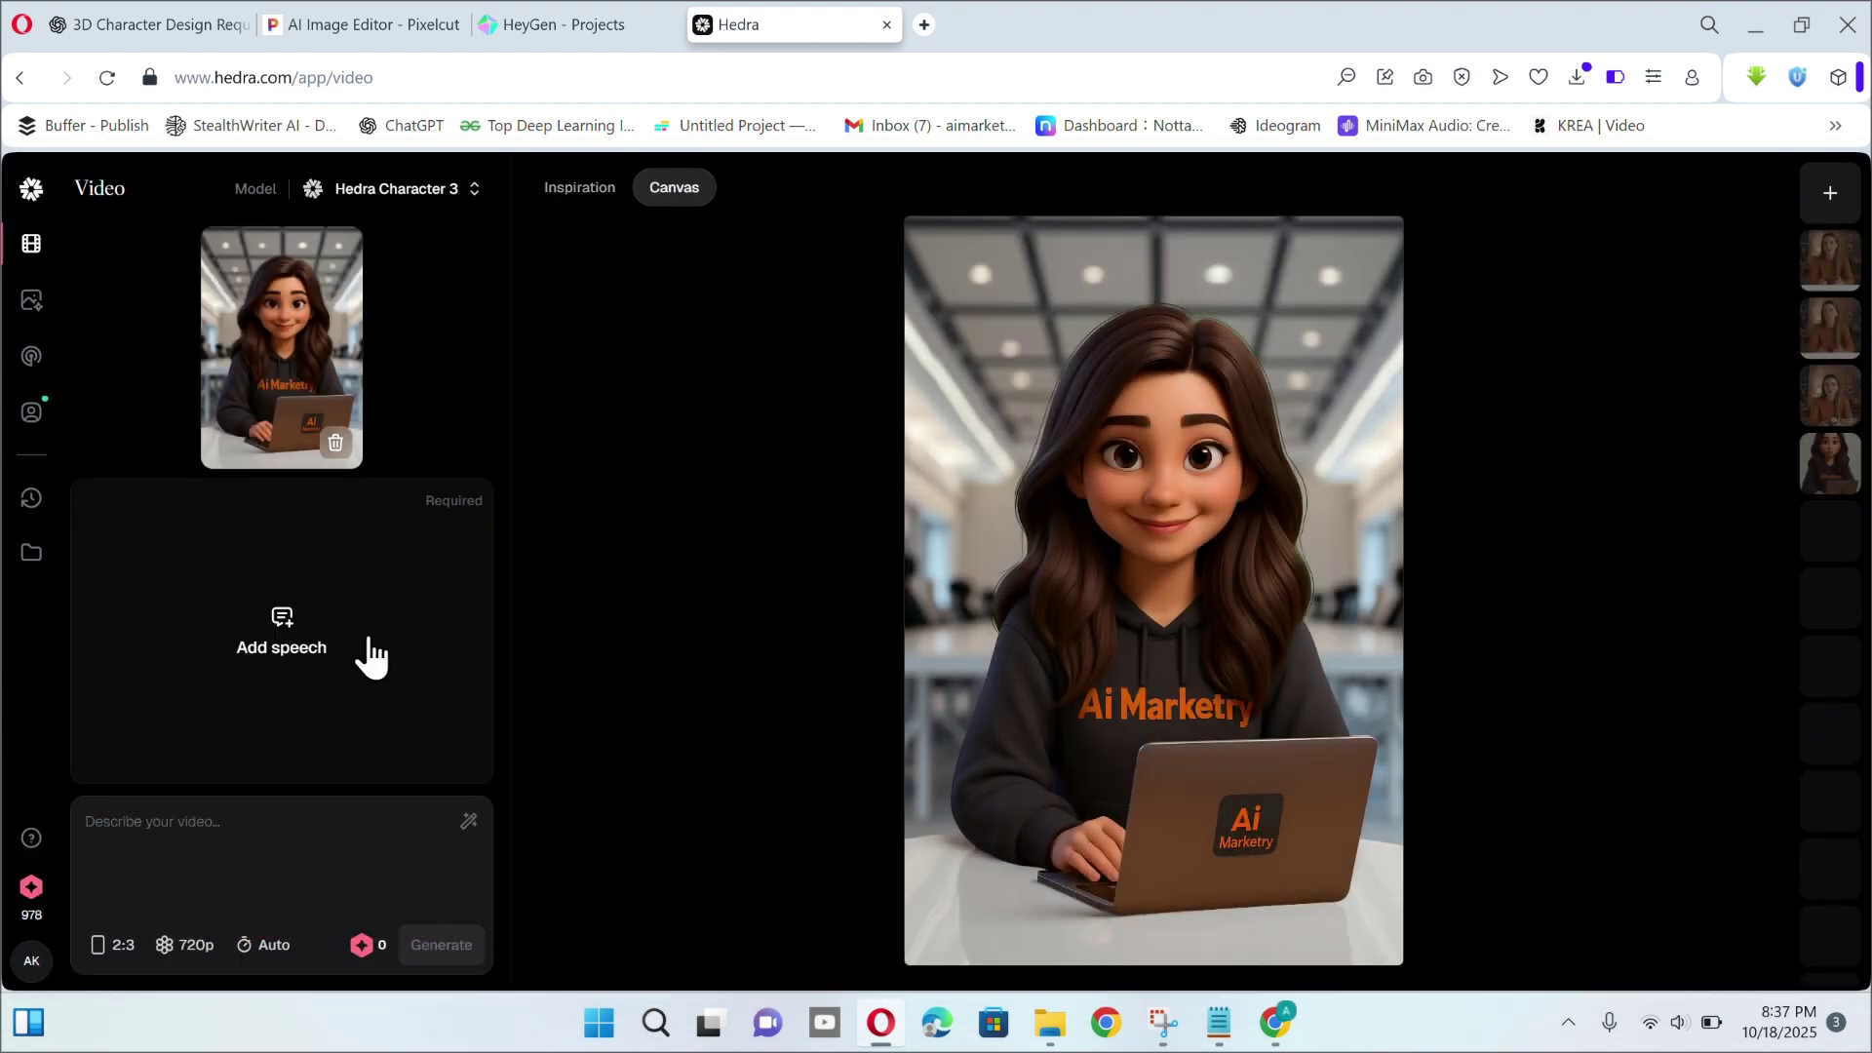
- Upload the ElevenLabs voiceover as speech, paste the calm explaining prompt, and generate
left_click(370, 626)
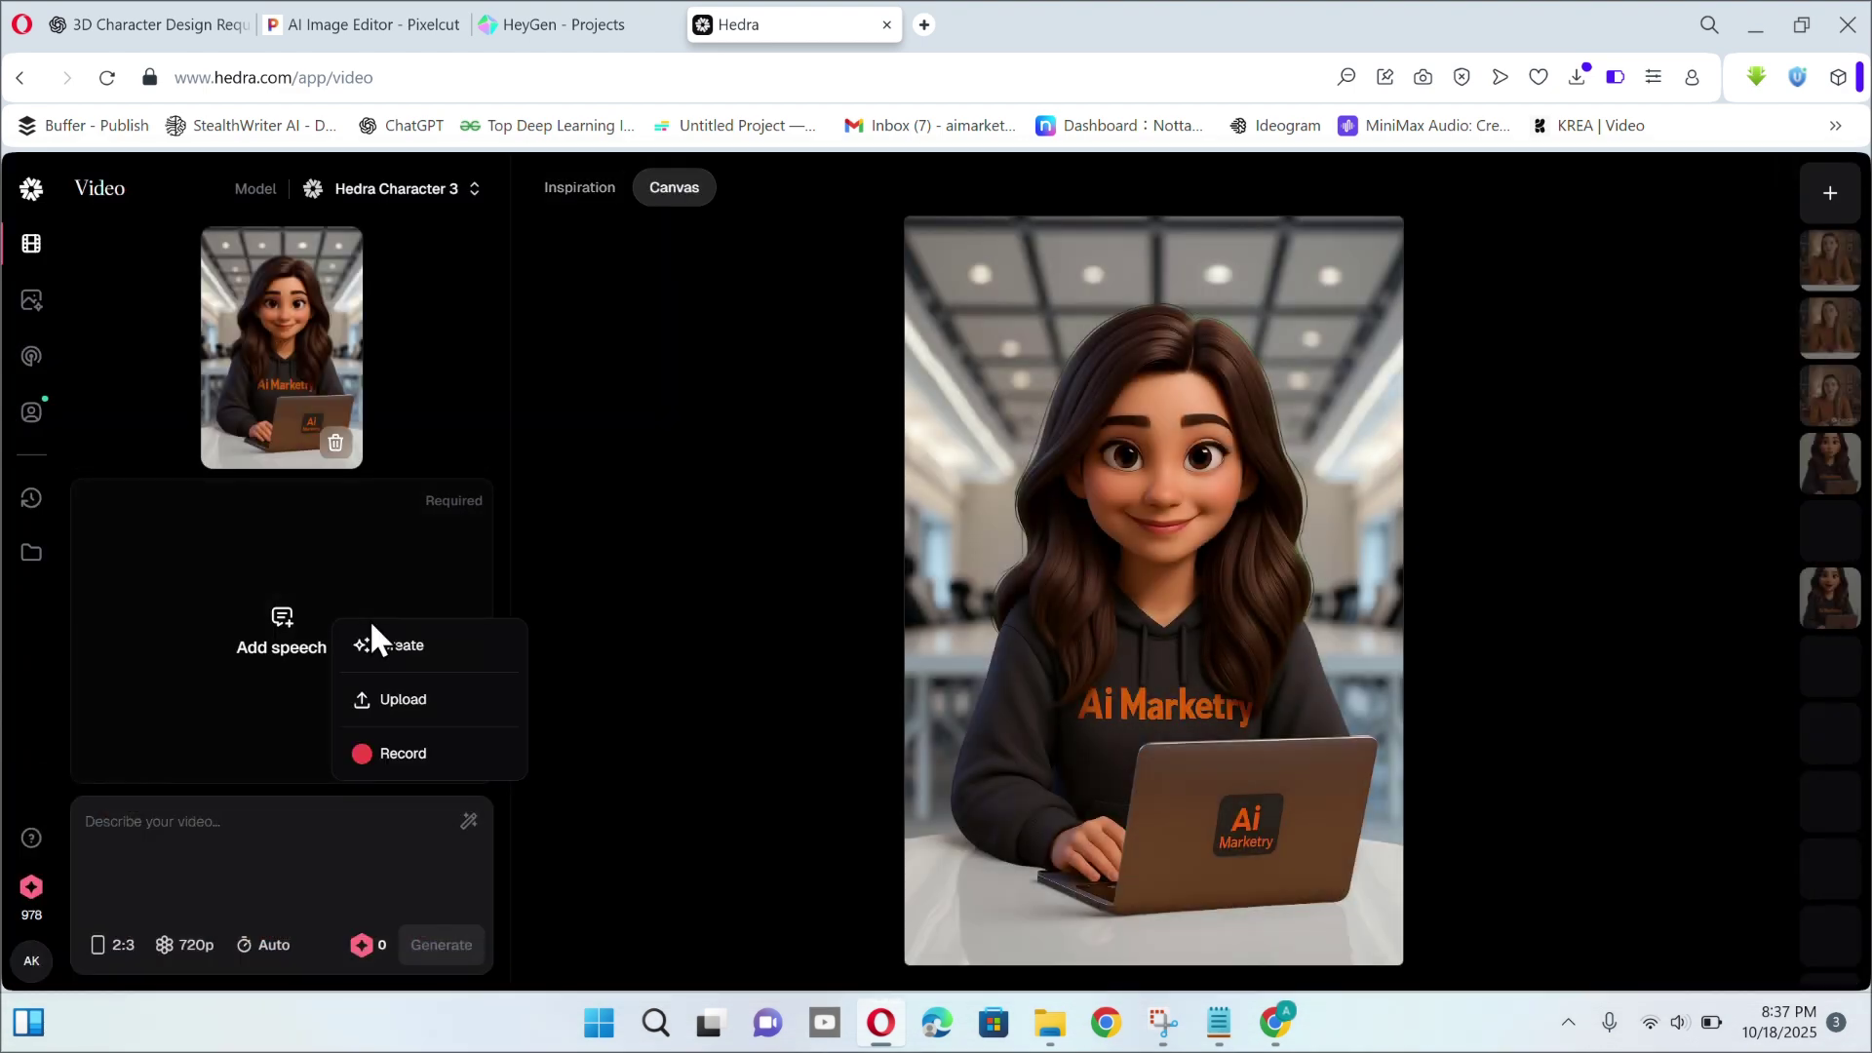
left_click(388, 697)
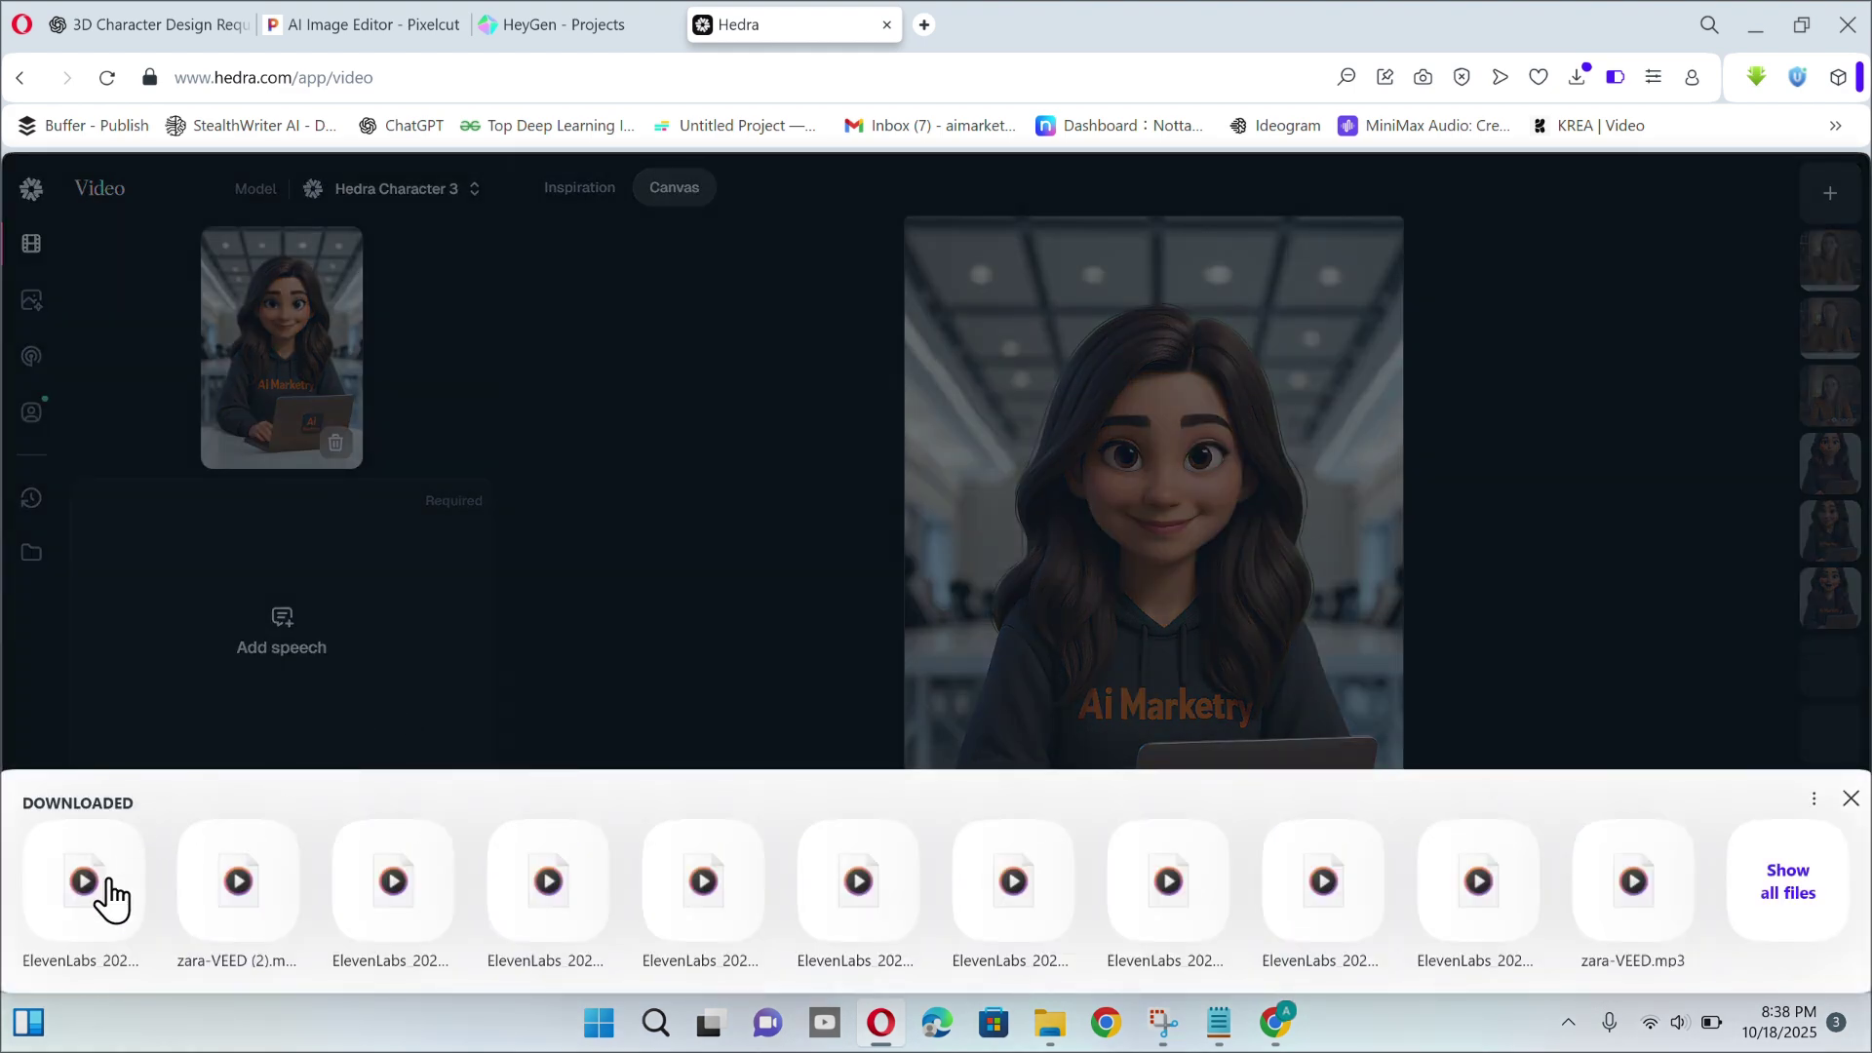
left_click(107, 879)
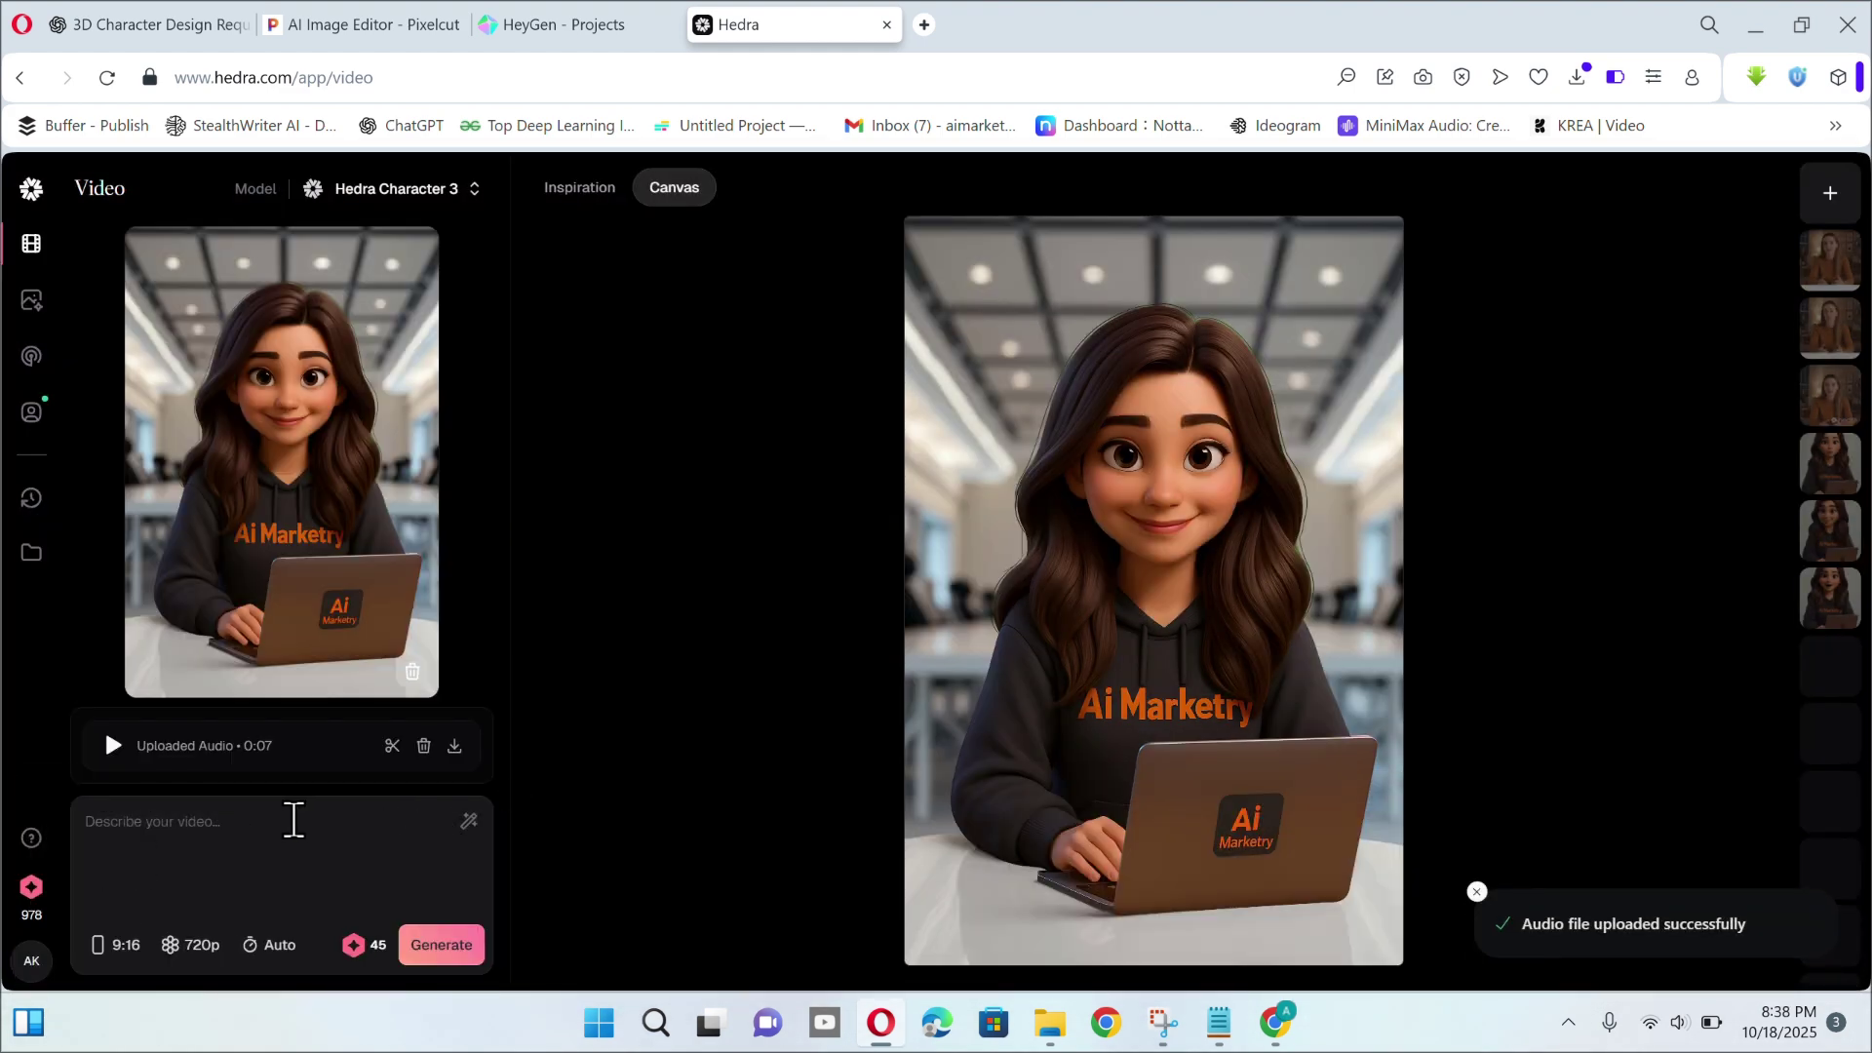
right_click(285, 827)
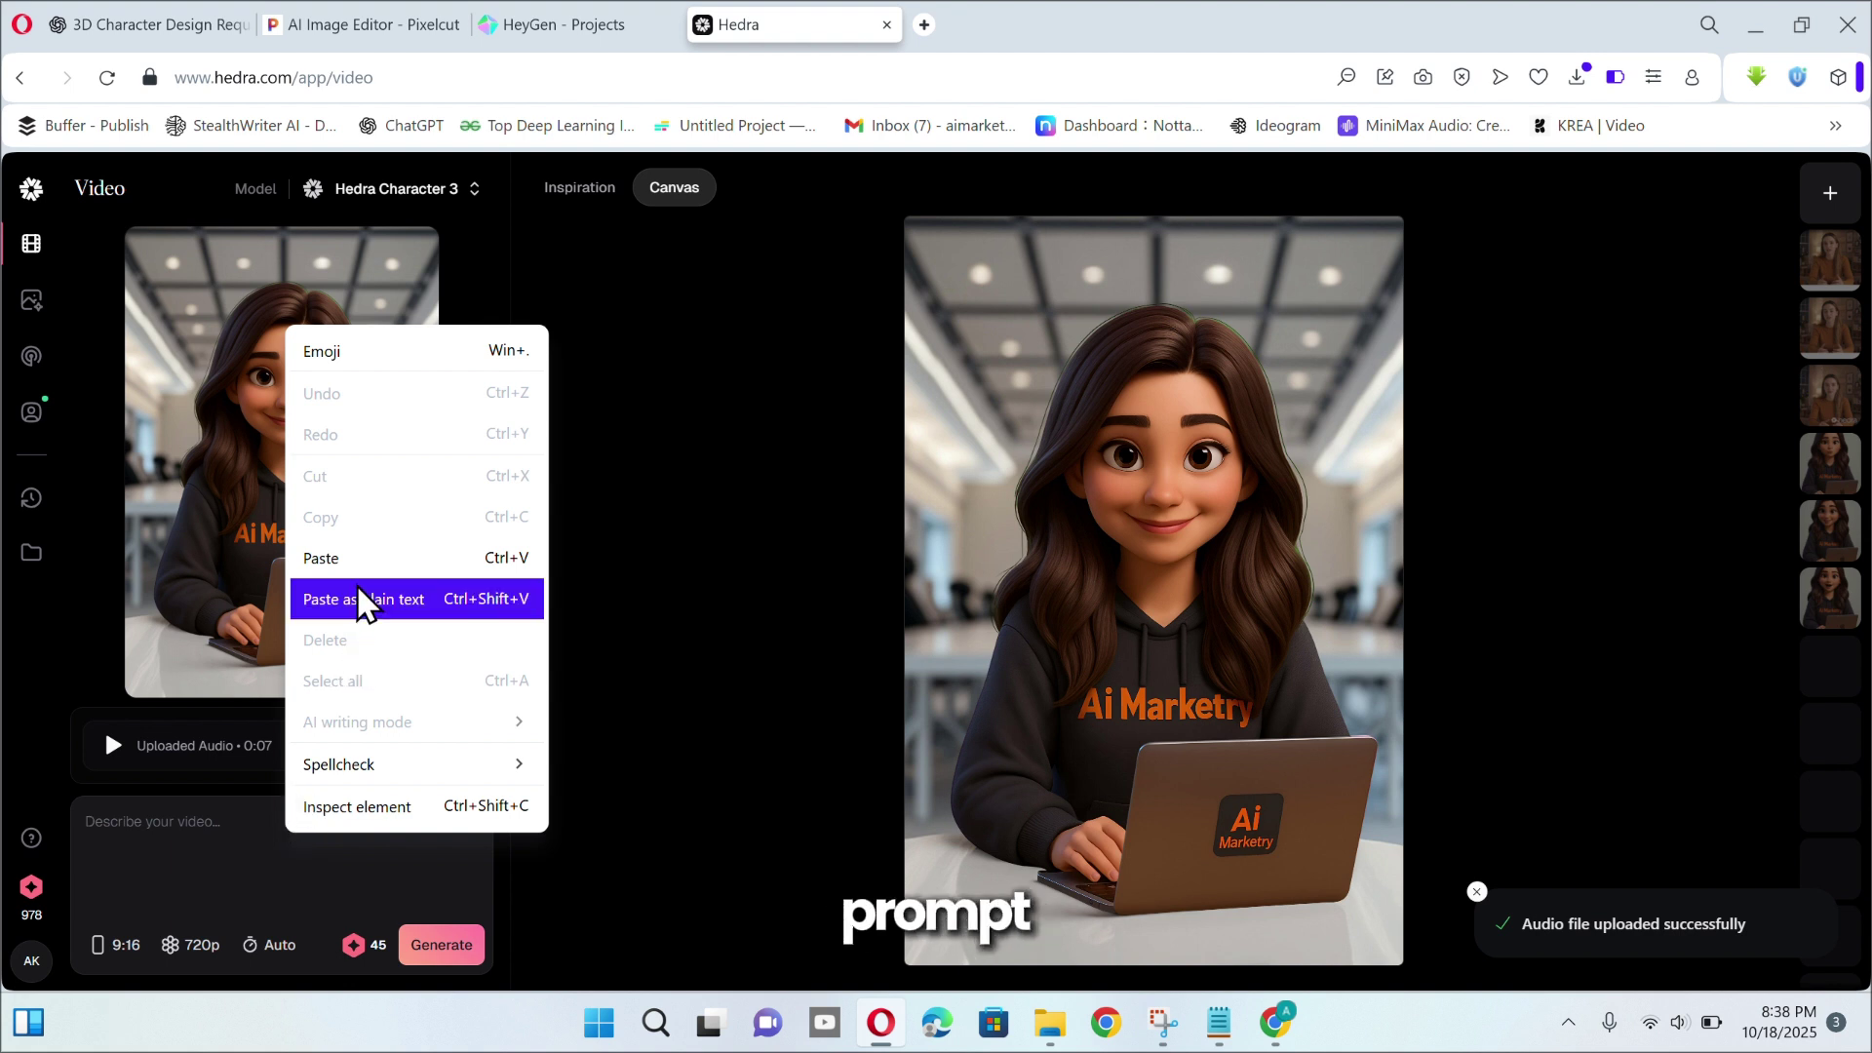
left_click(360, 558)
left_click(438, 945)
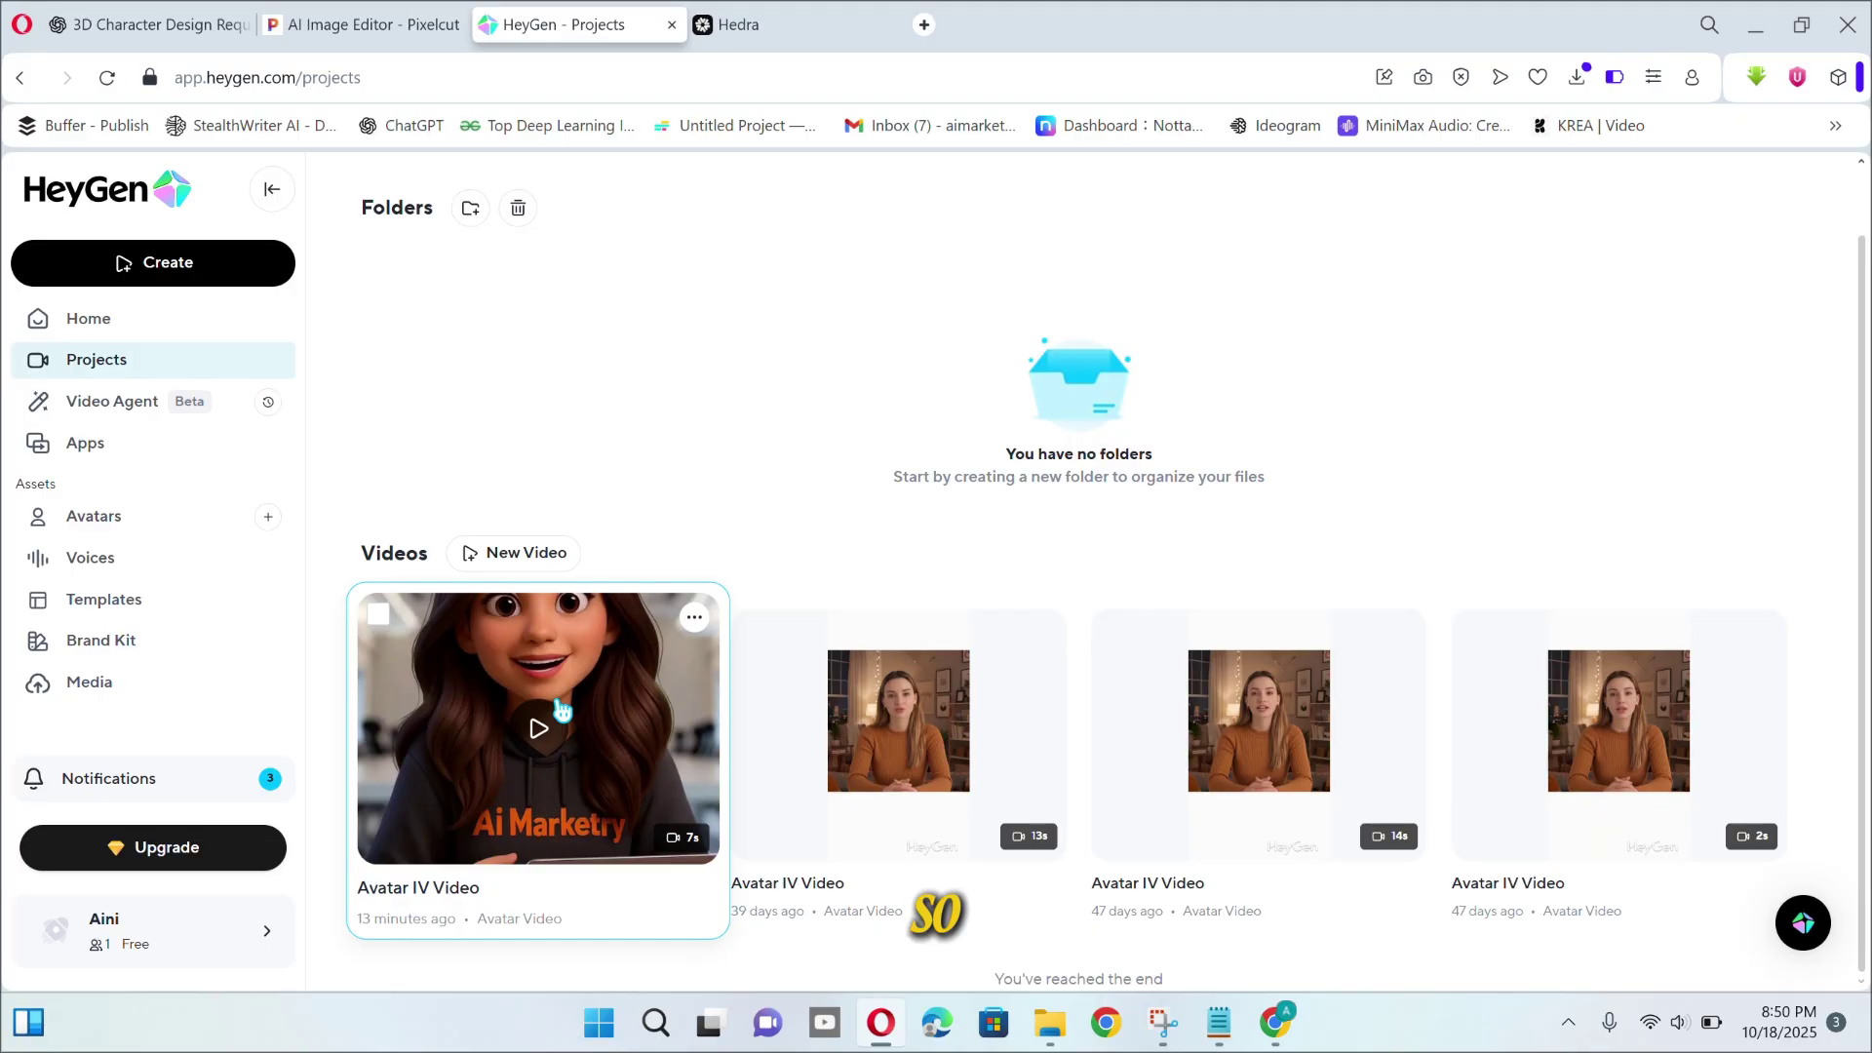
- Play the finished Avatar IV clip, dismiss the feedback question, then view Hedra's video
left_click(586, 704)
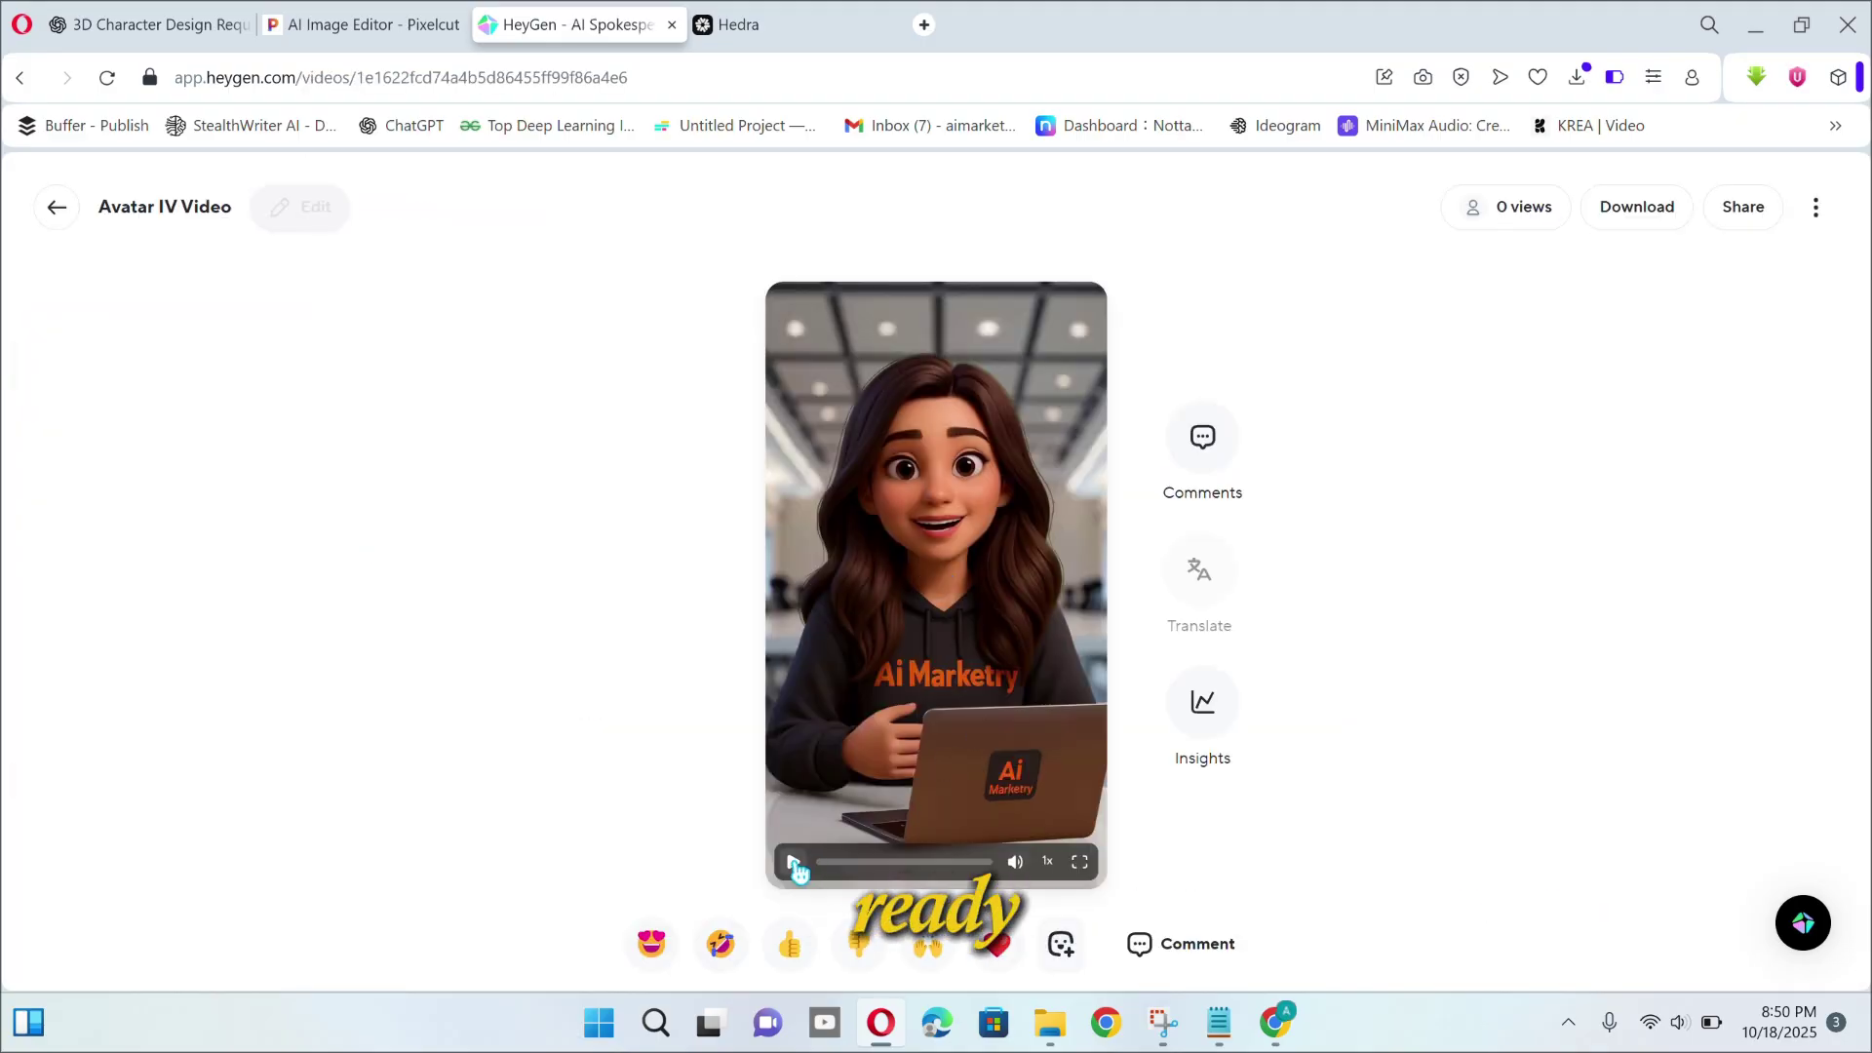
left_click(795, 864)
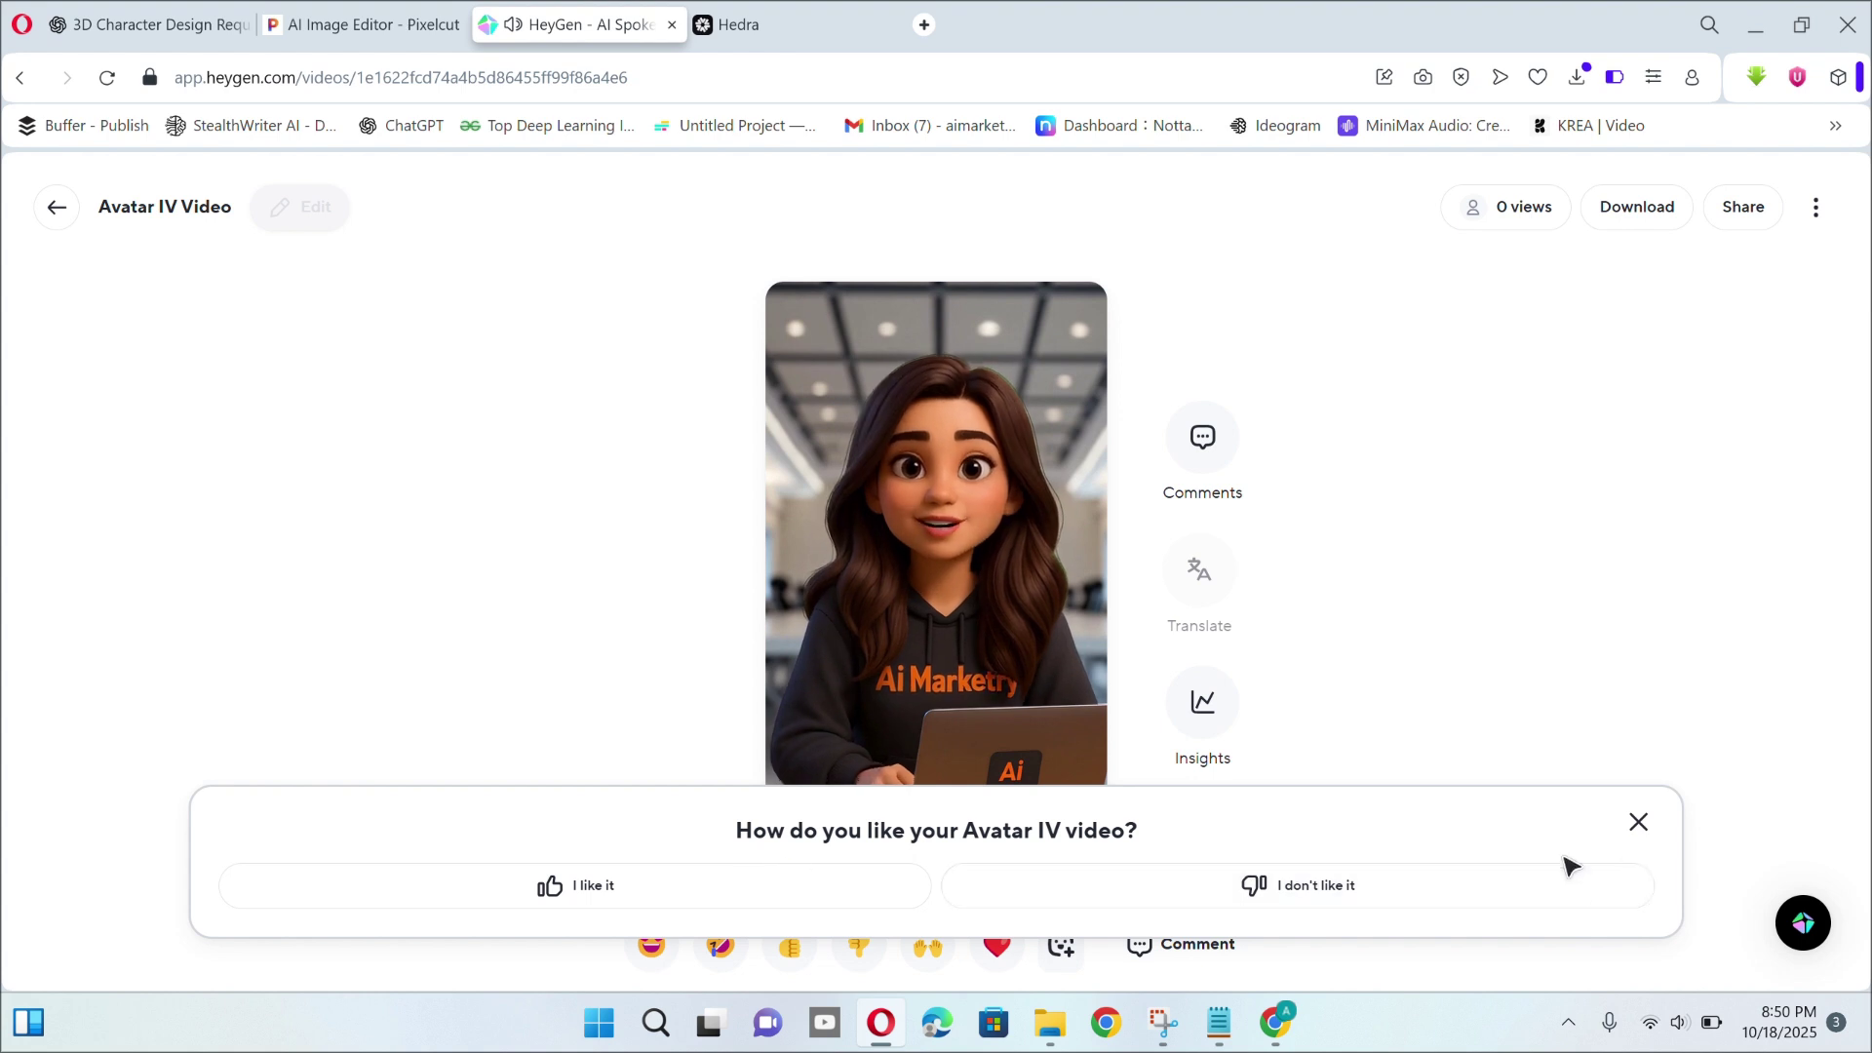
left_click(1638, 823)
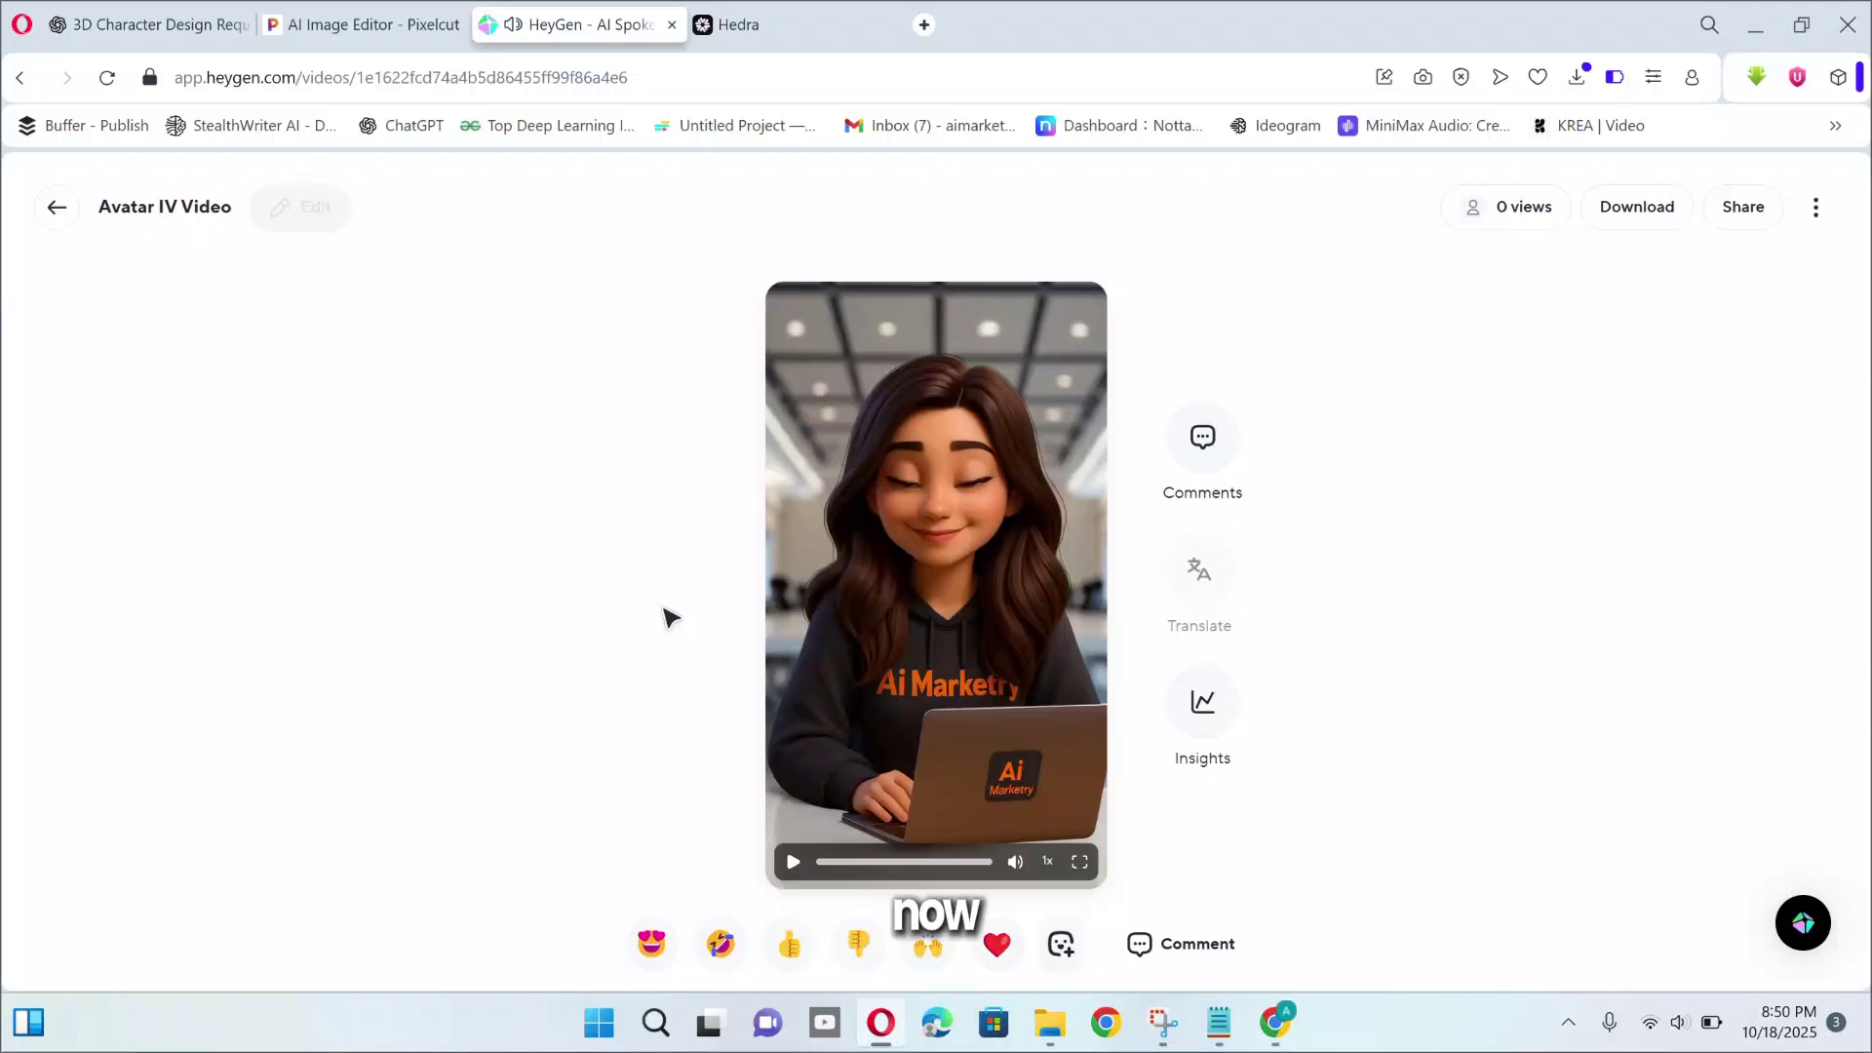
left_click(722, 30)
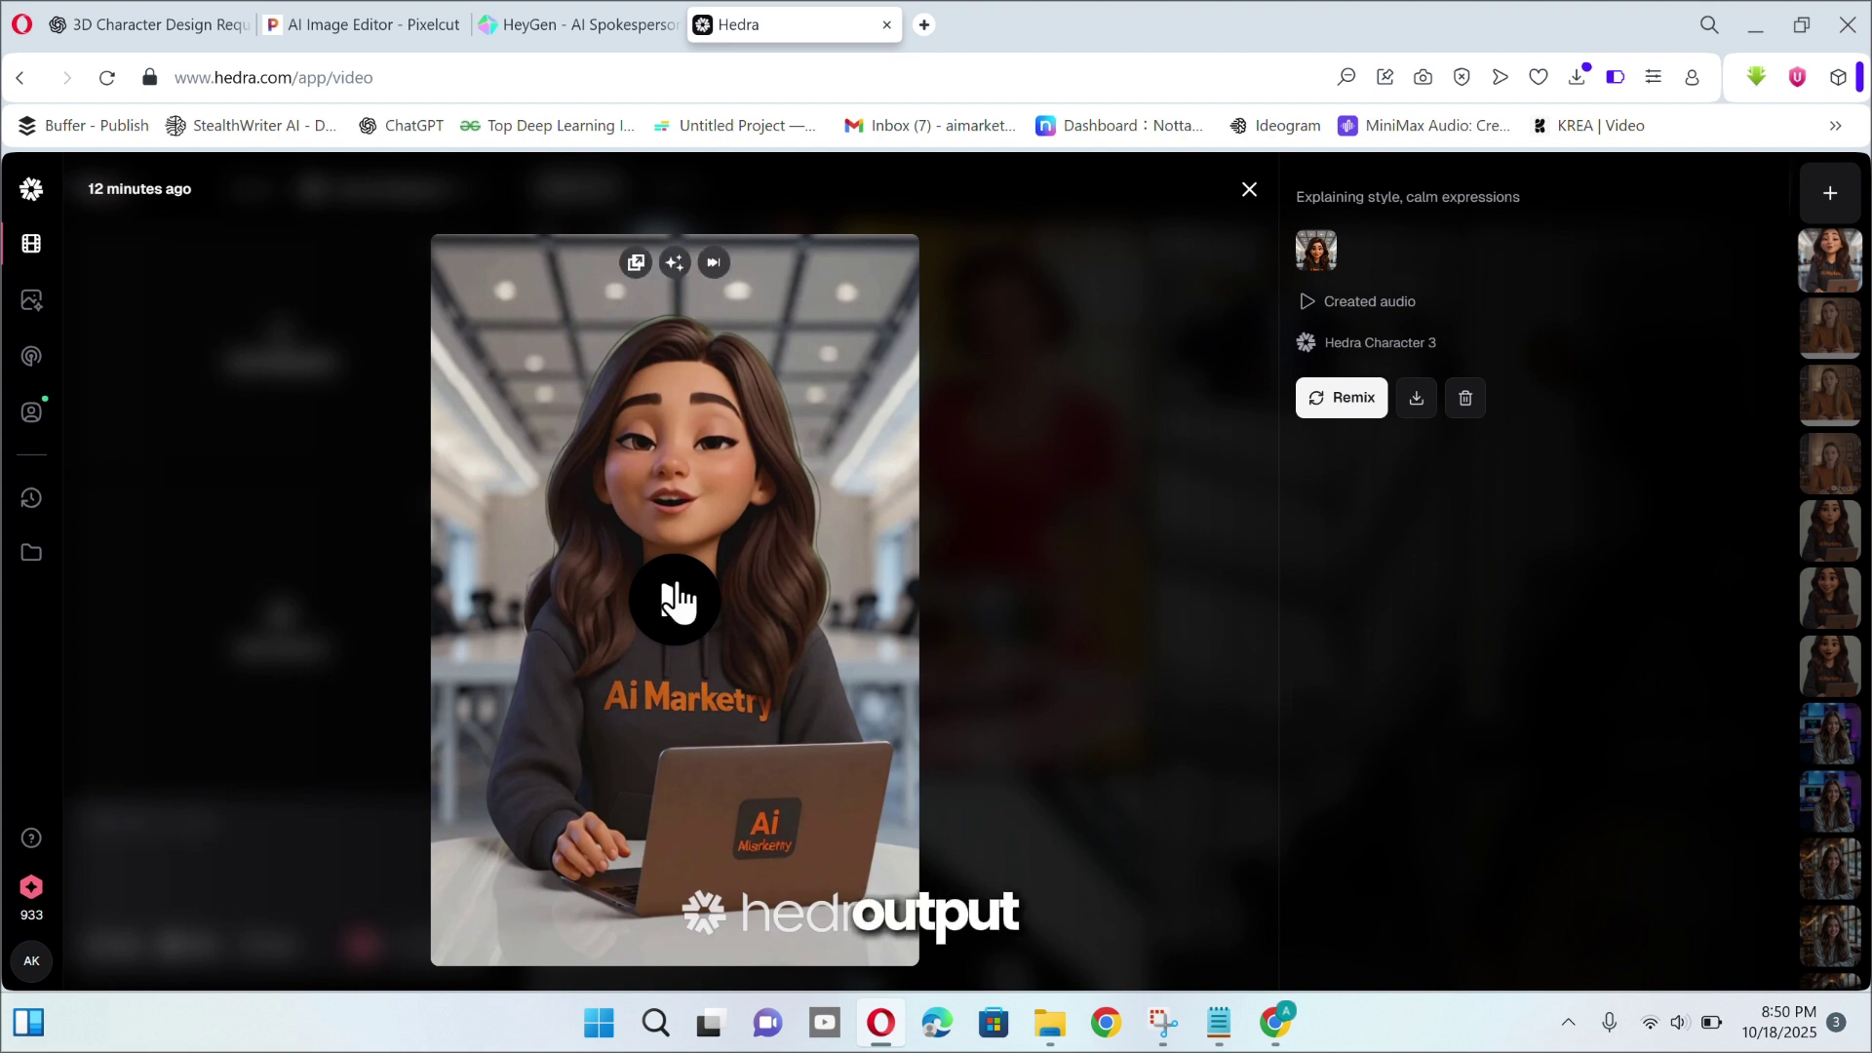
- Play the finished Ai Marketry lip-synced video in Hedra's player
left_click(907, 652)
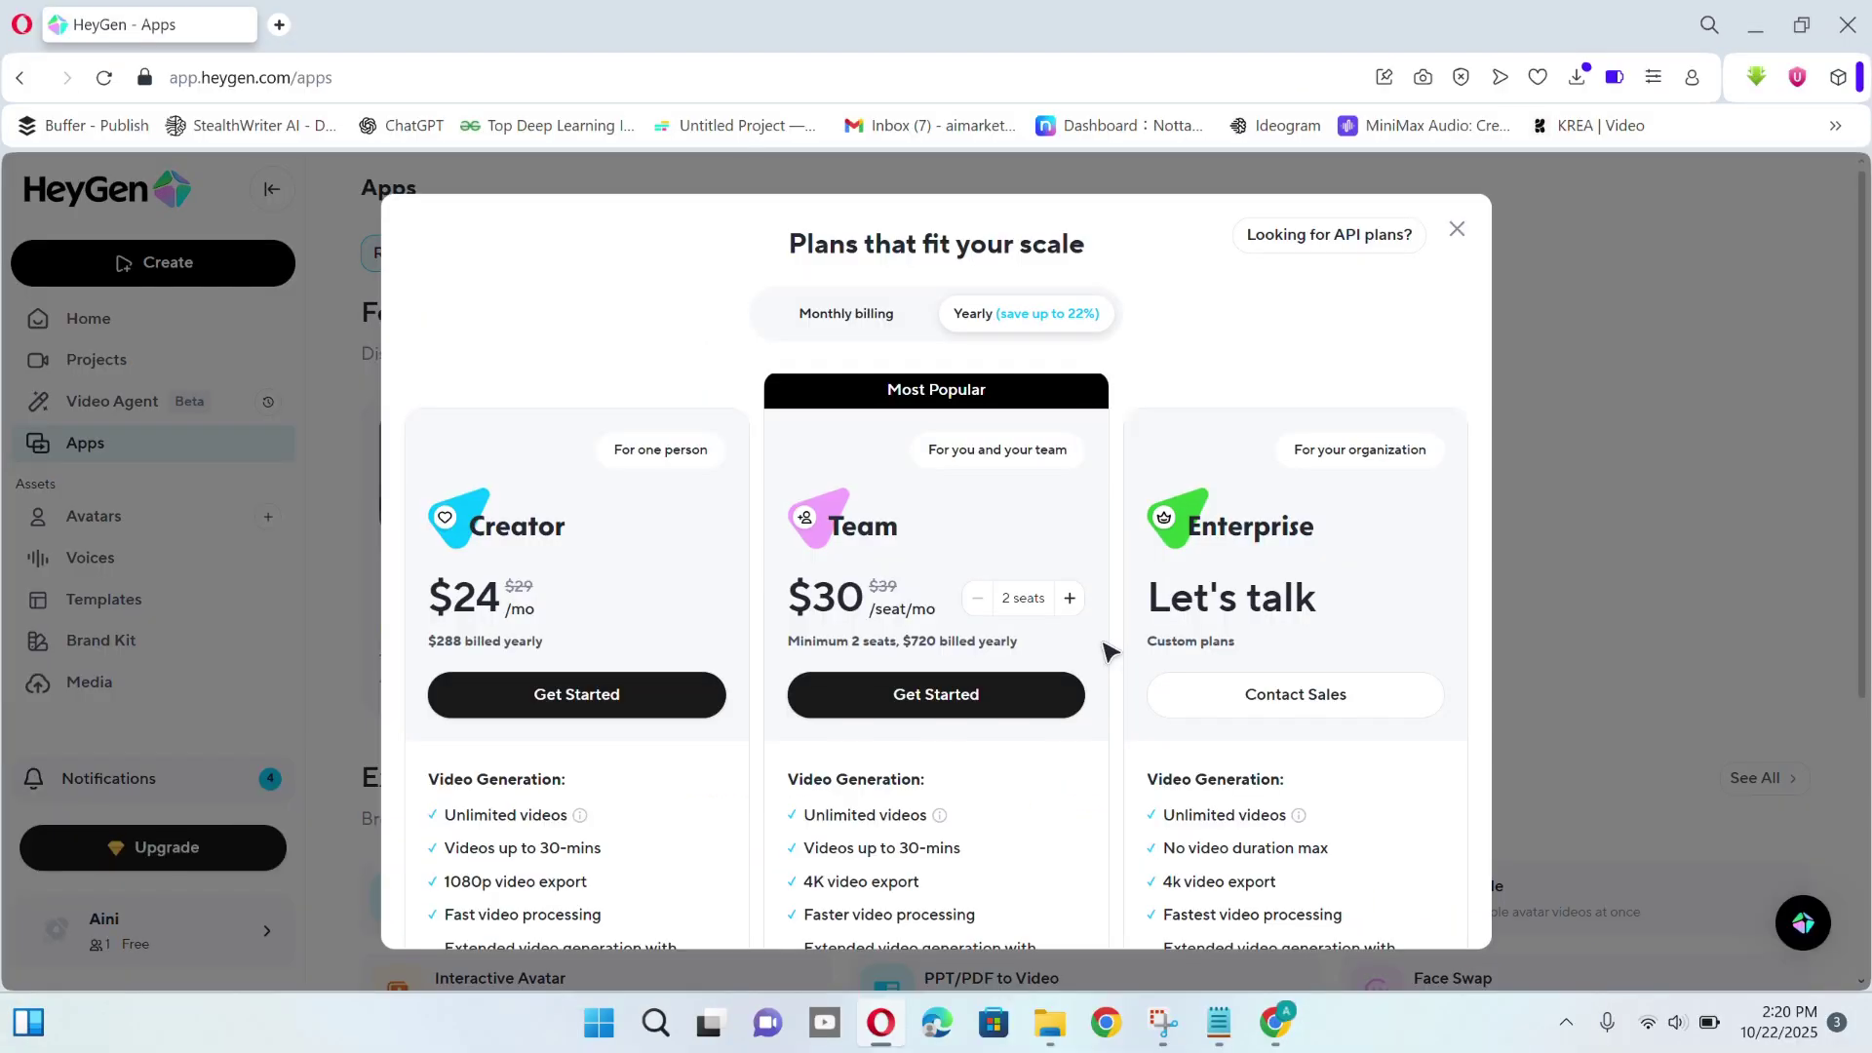
scroll(1110, 650, "down", 5)
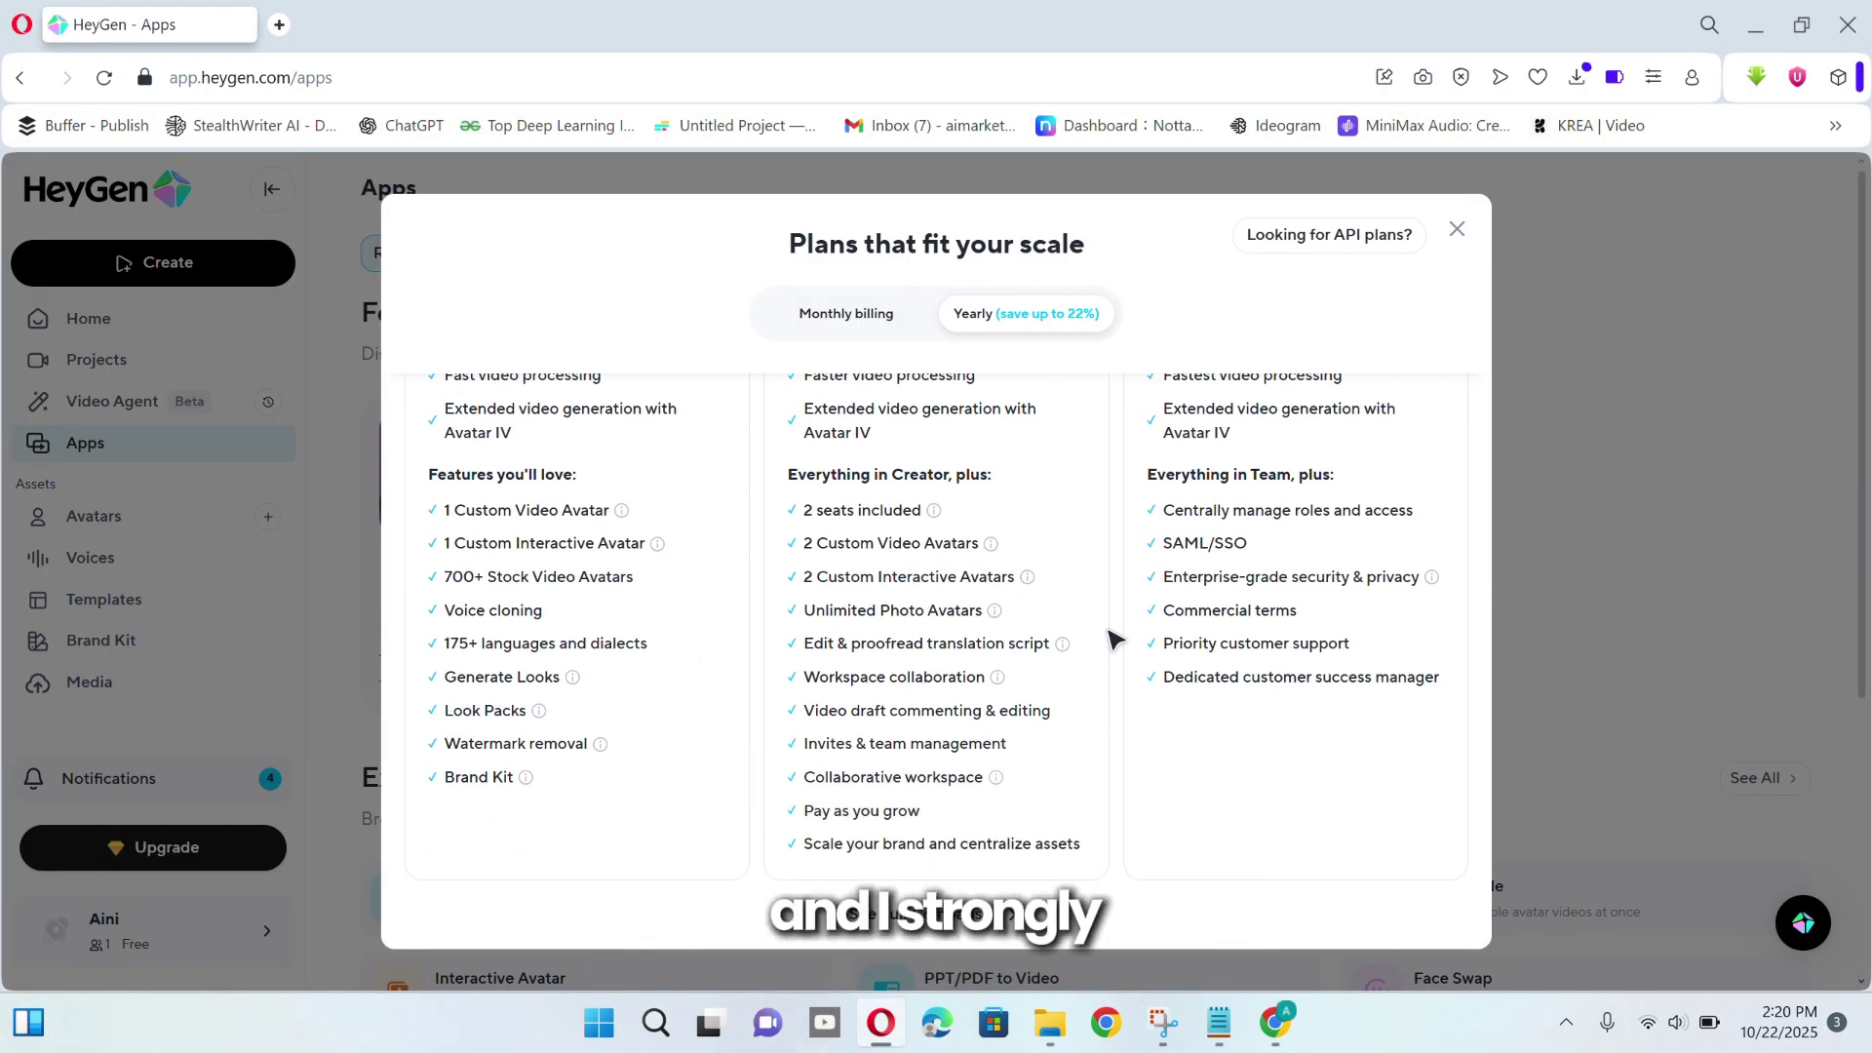
- Dismiss the 'Plans that fit your scale' dialog, view All Apps, then return to Home
scroll(1113, 639, "up", 5)
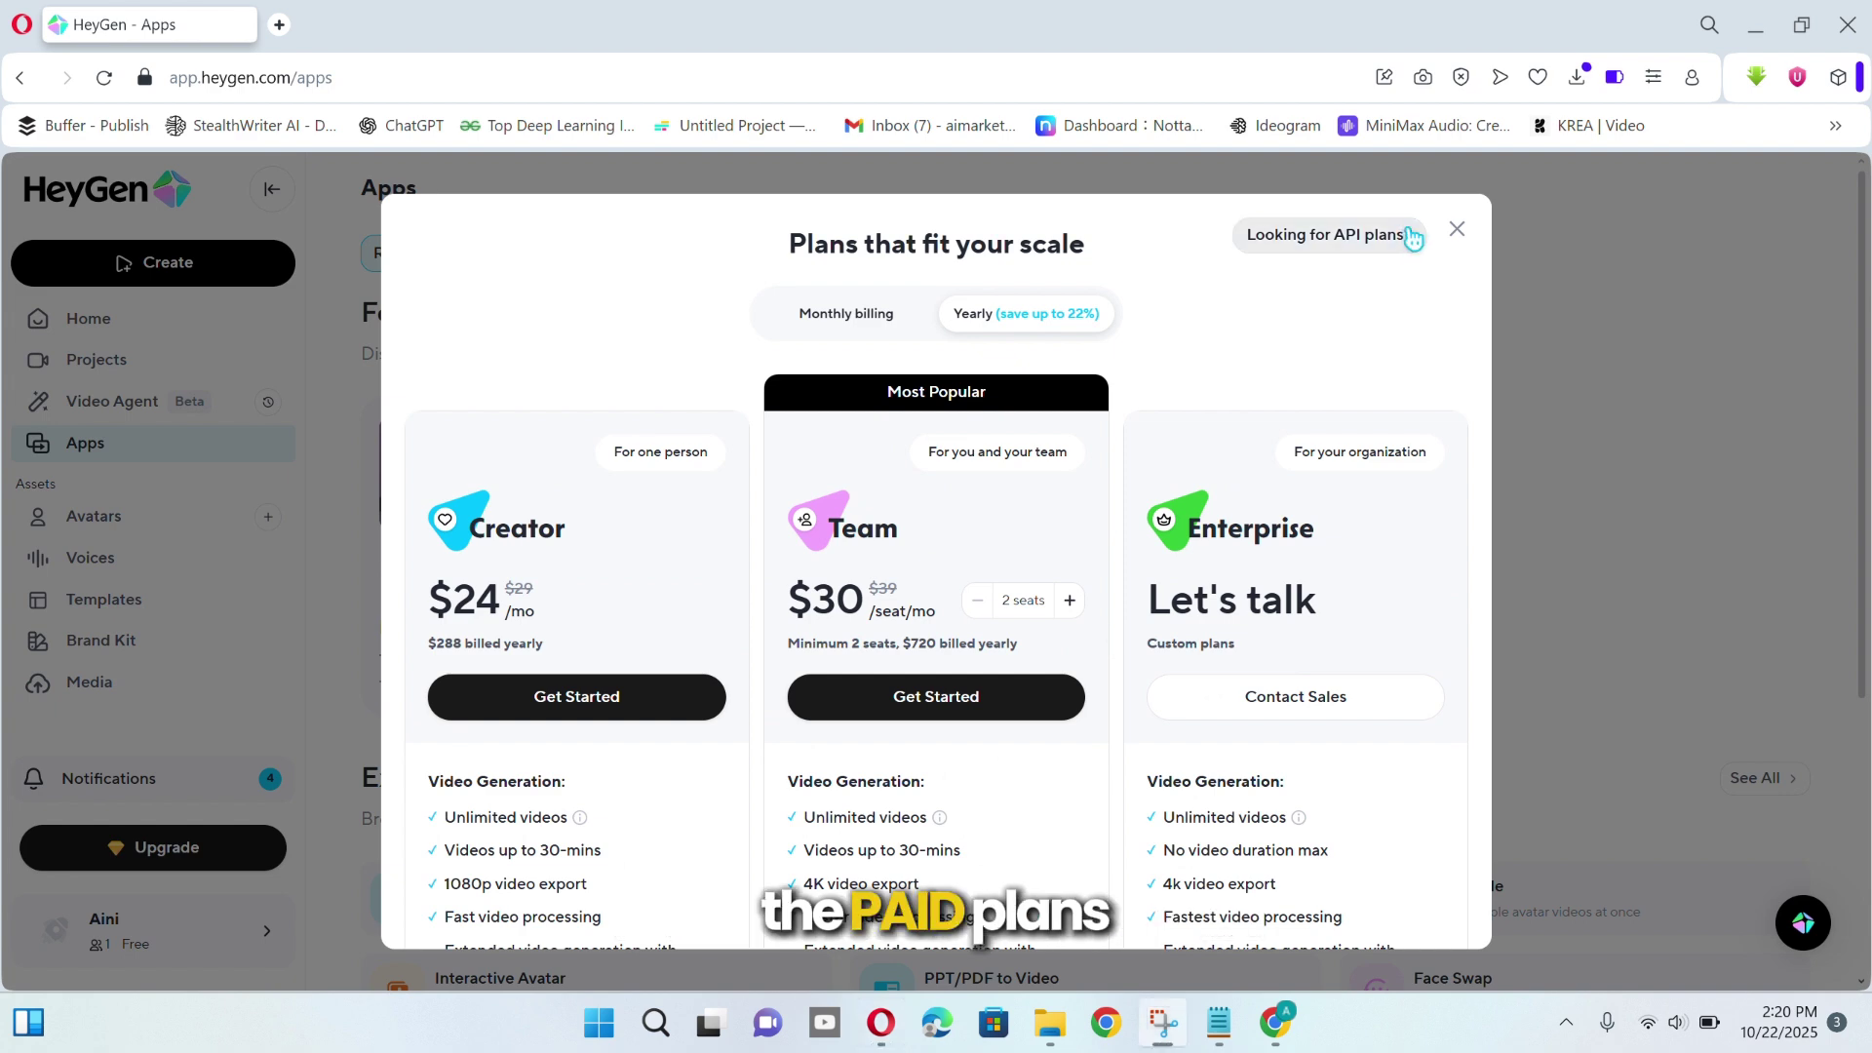
left_click(1458, 230)
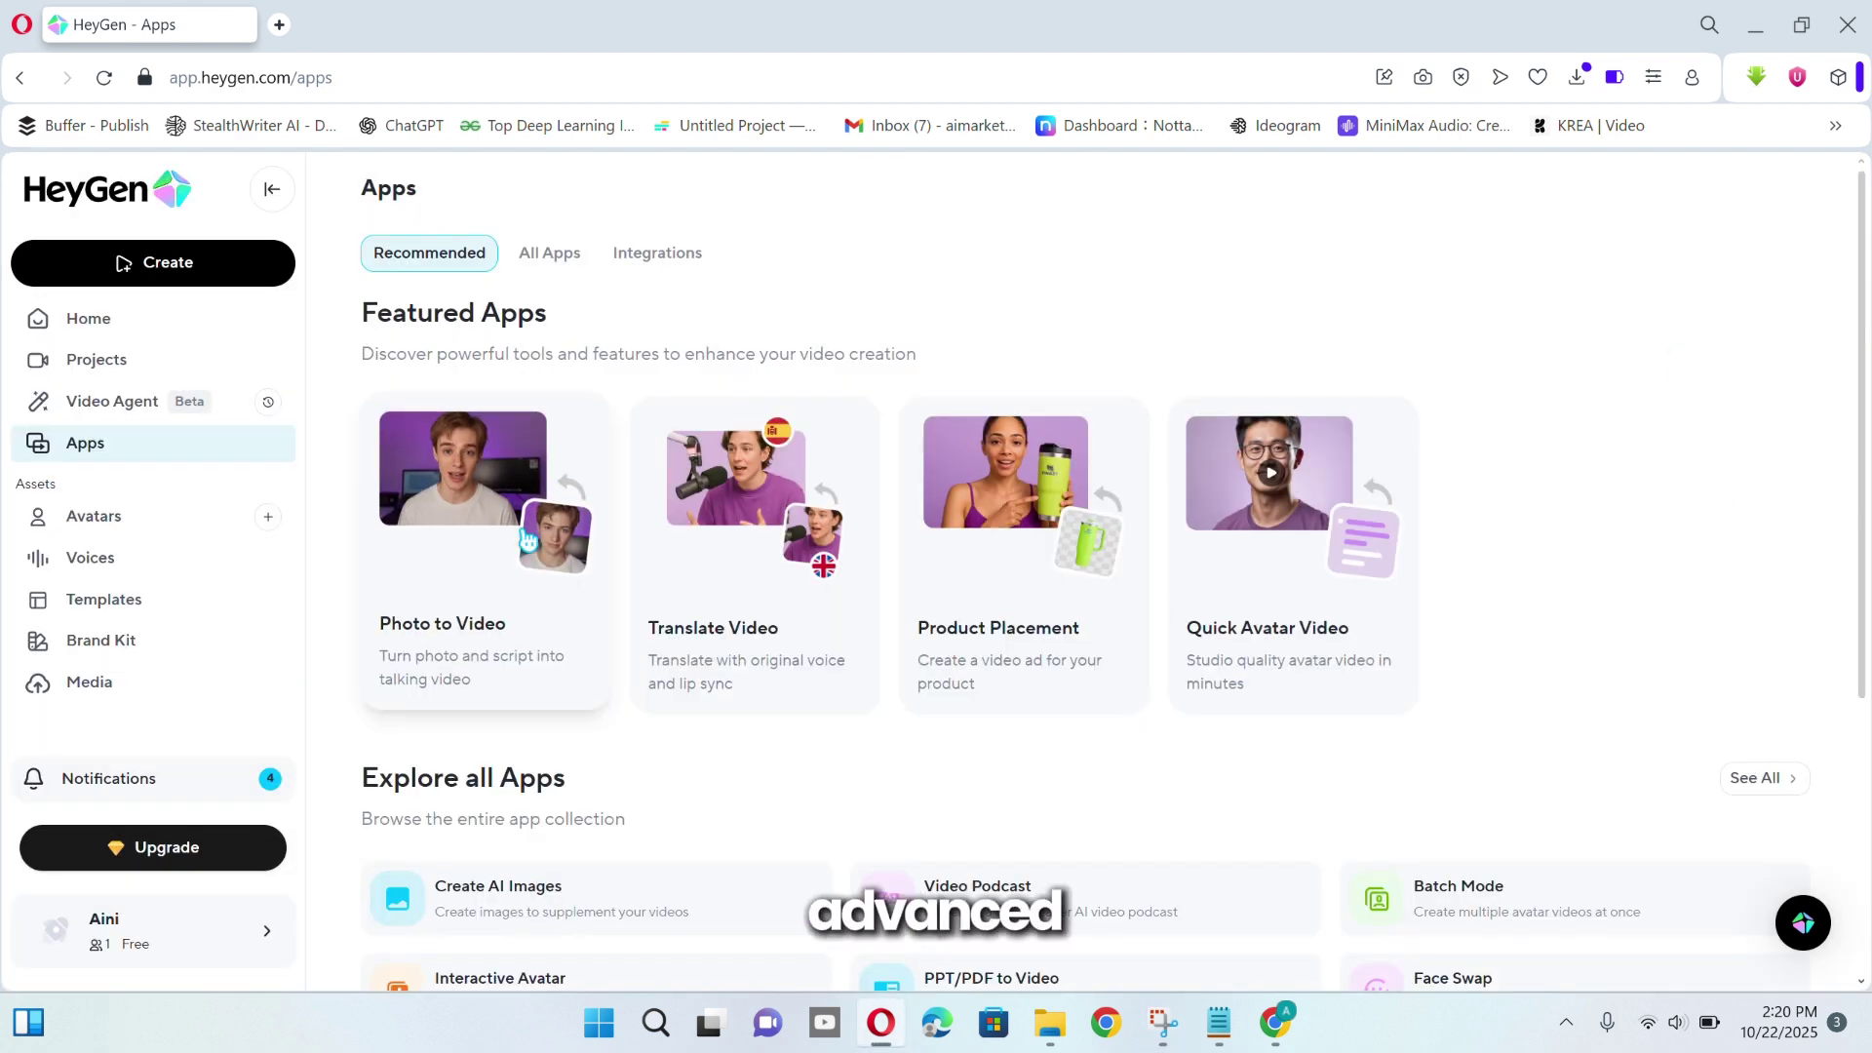
scroll(1585, 487, "down", 3)
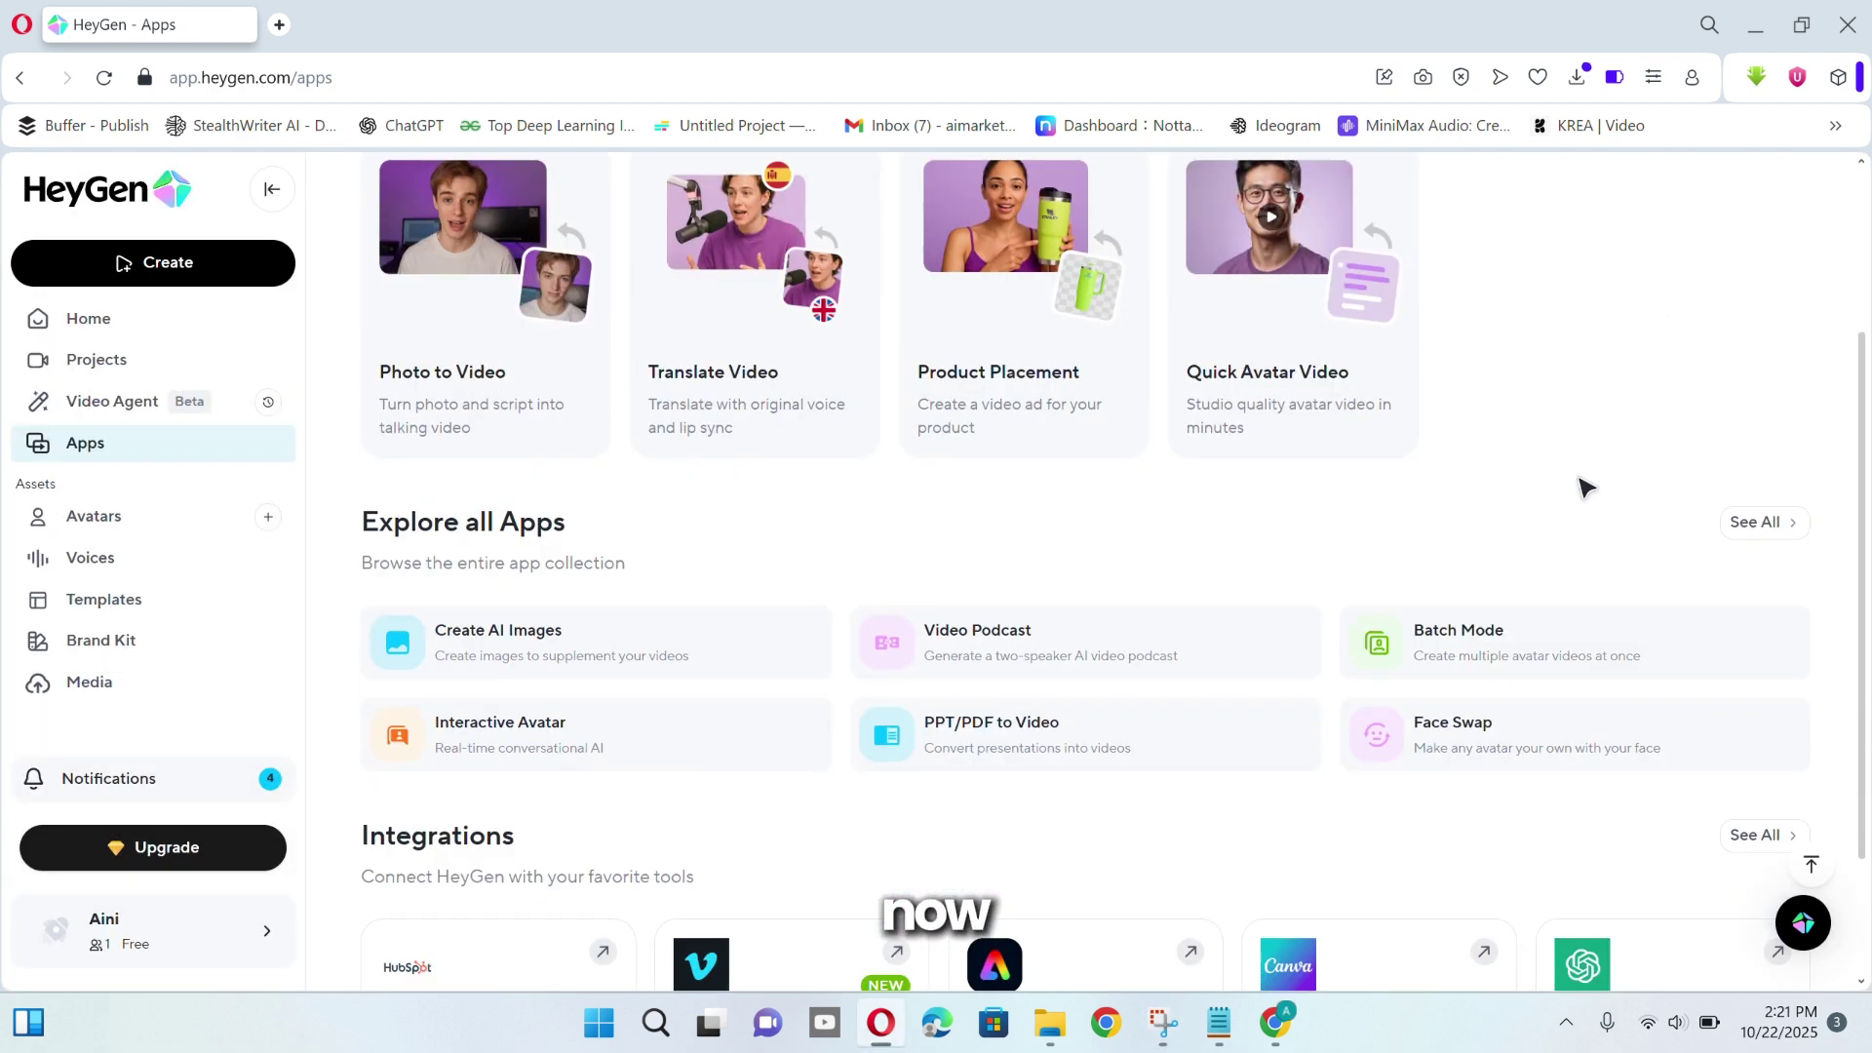
left_click(1747, 525)
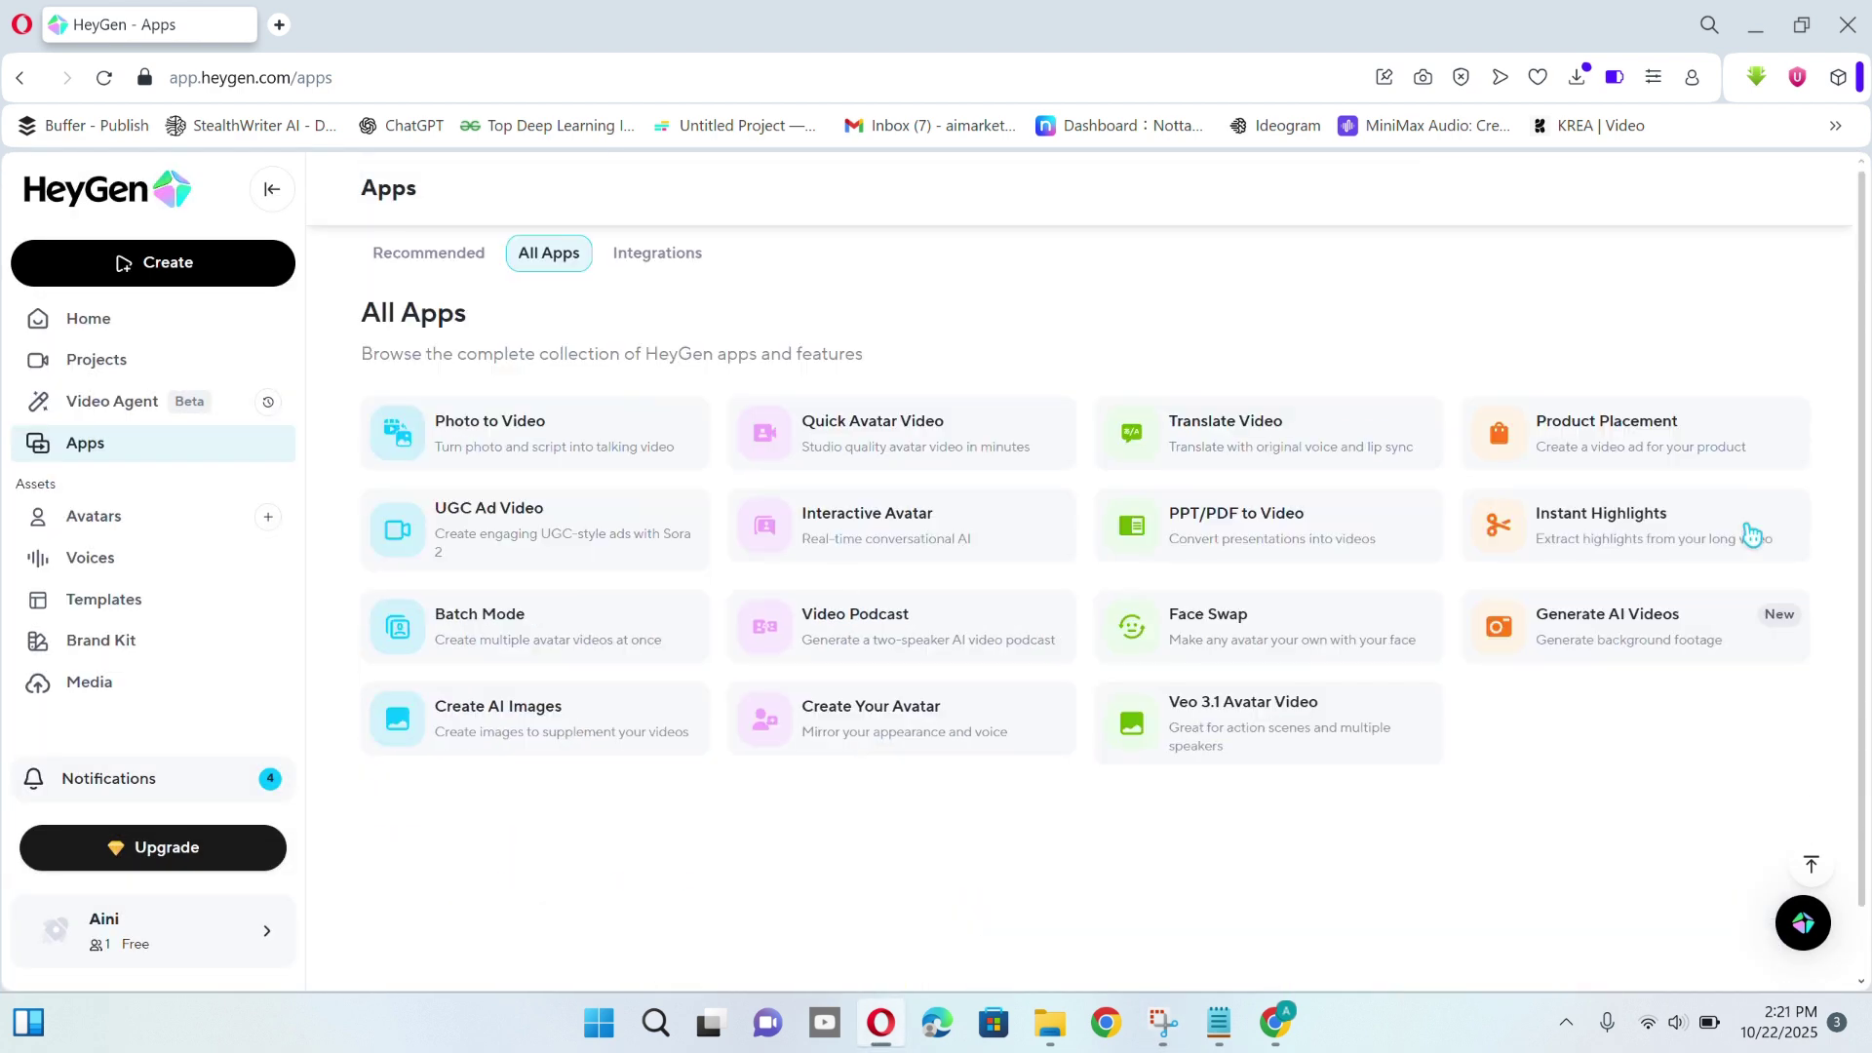
left_click(20, 78)
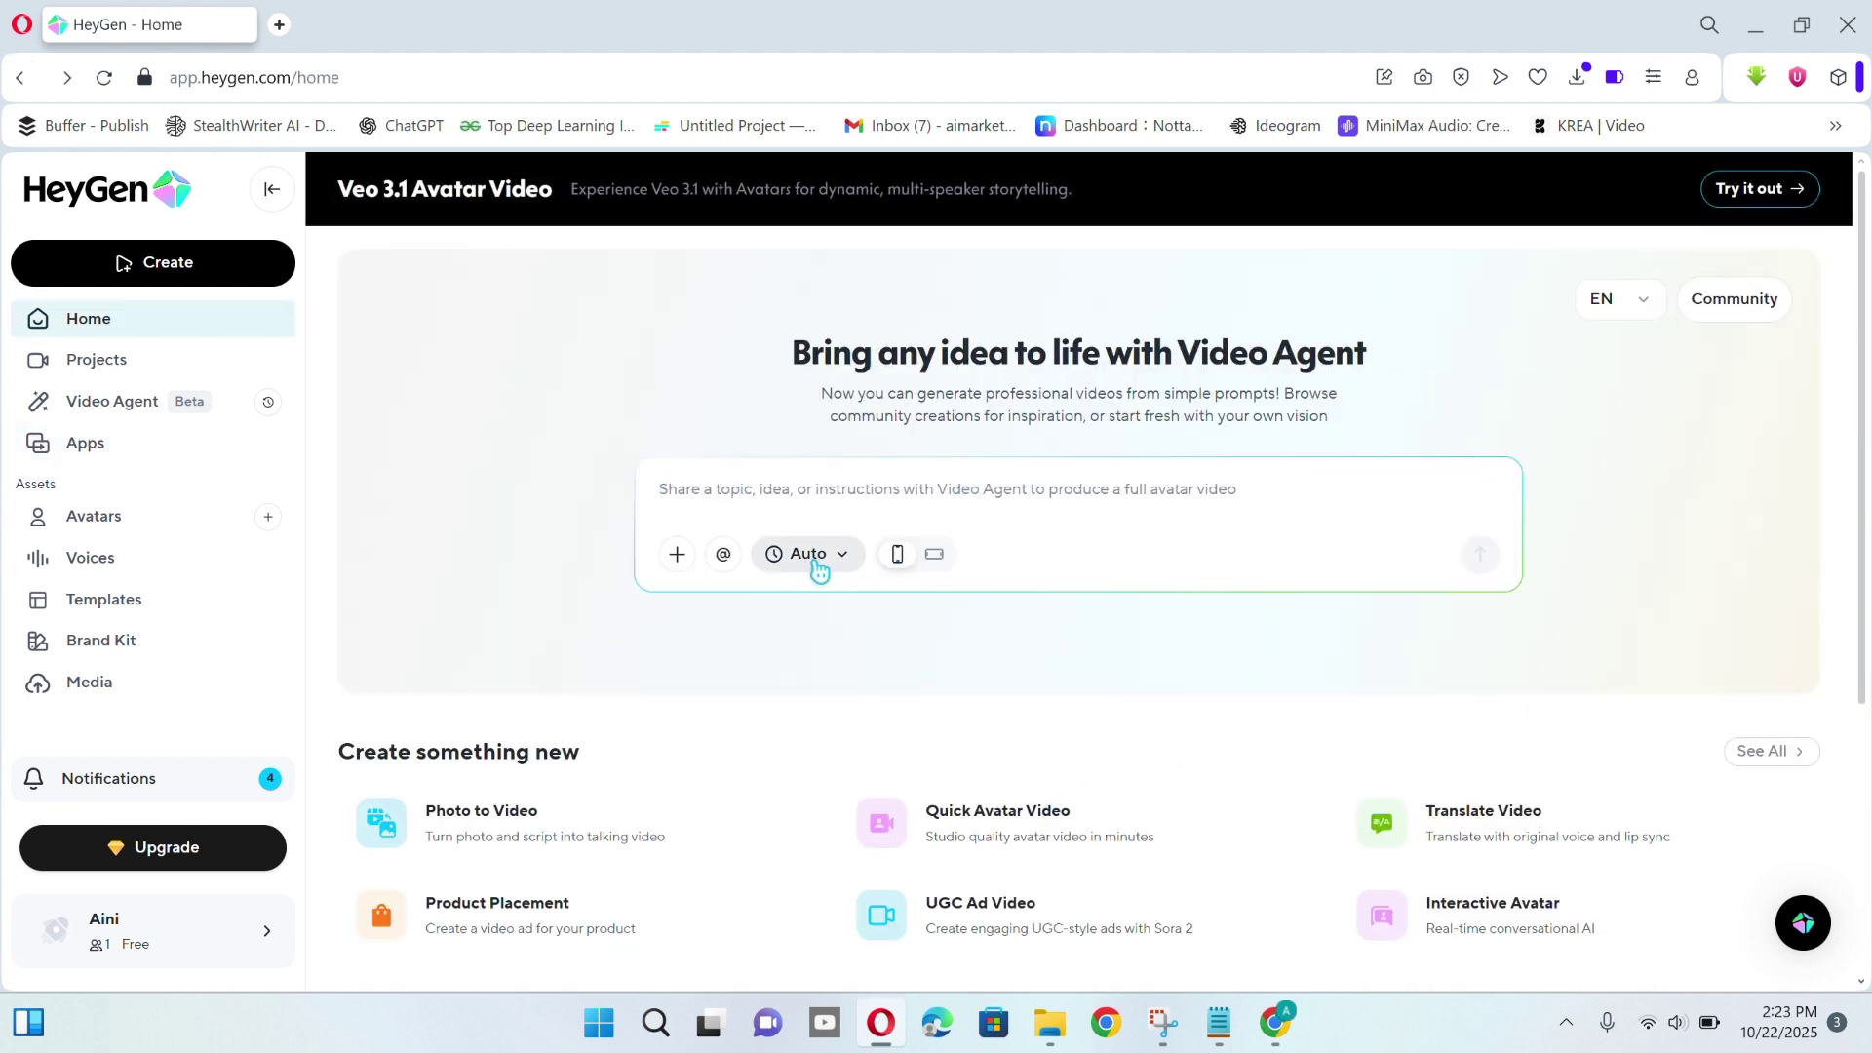
- Browse the Video Agent gallery and open the 'Meet Val: AI Support' example and its brief
left_click(143, 413)
scroll(1529, 714, "down", 1)
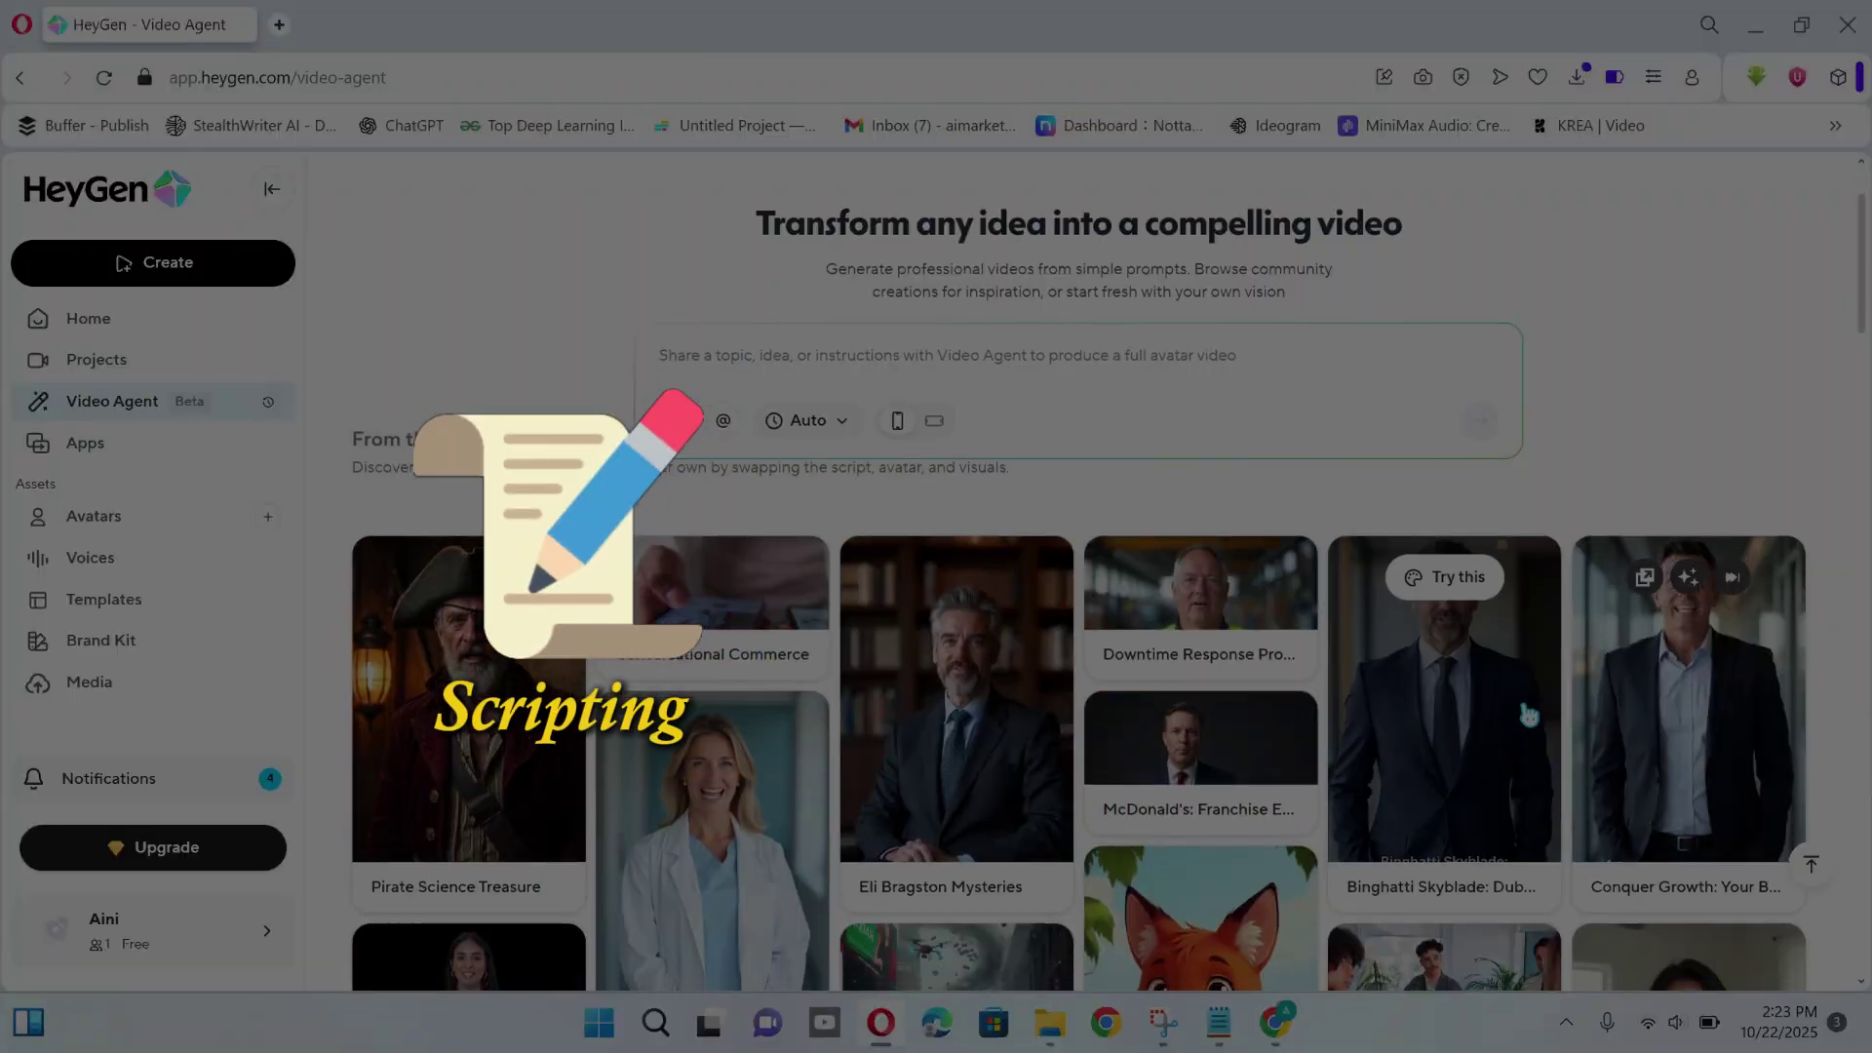
scroll(1529, 714, "down", 5)
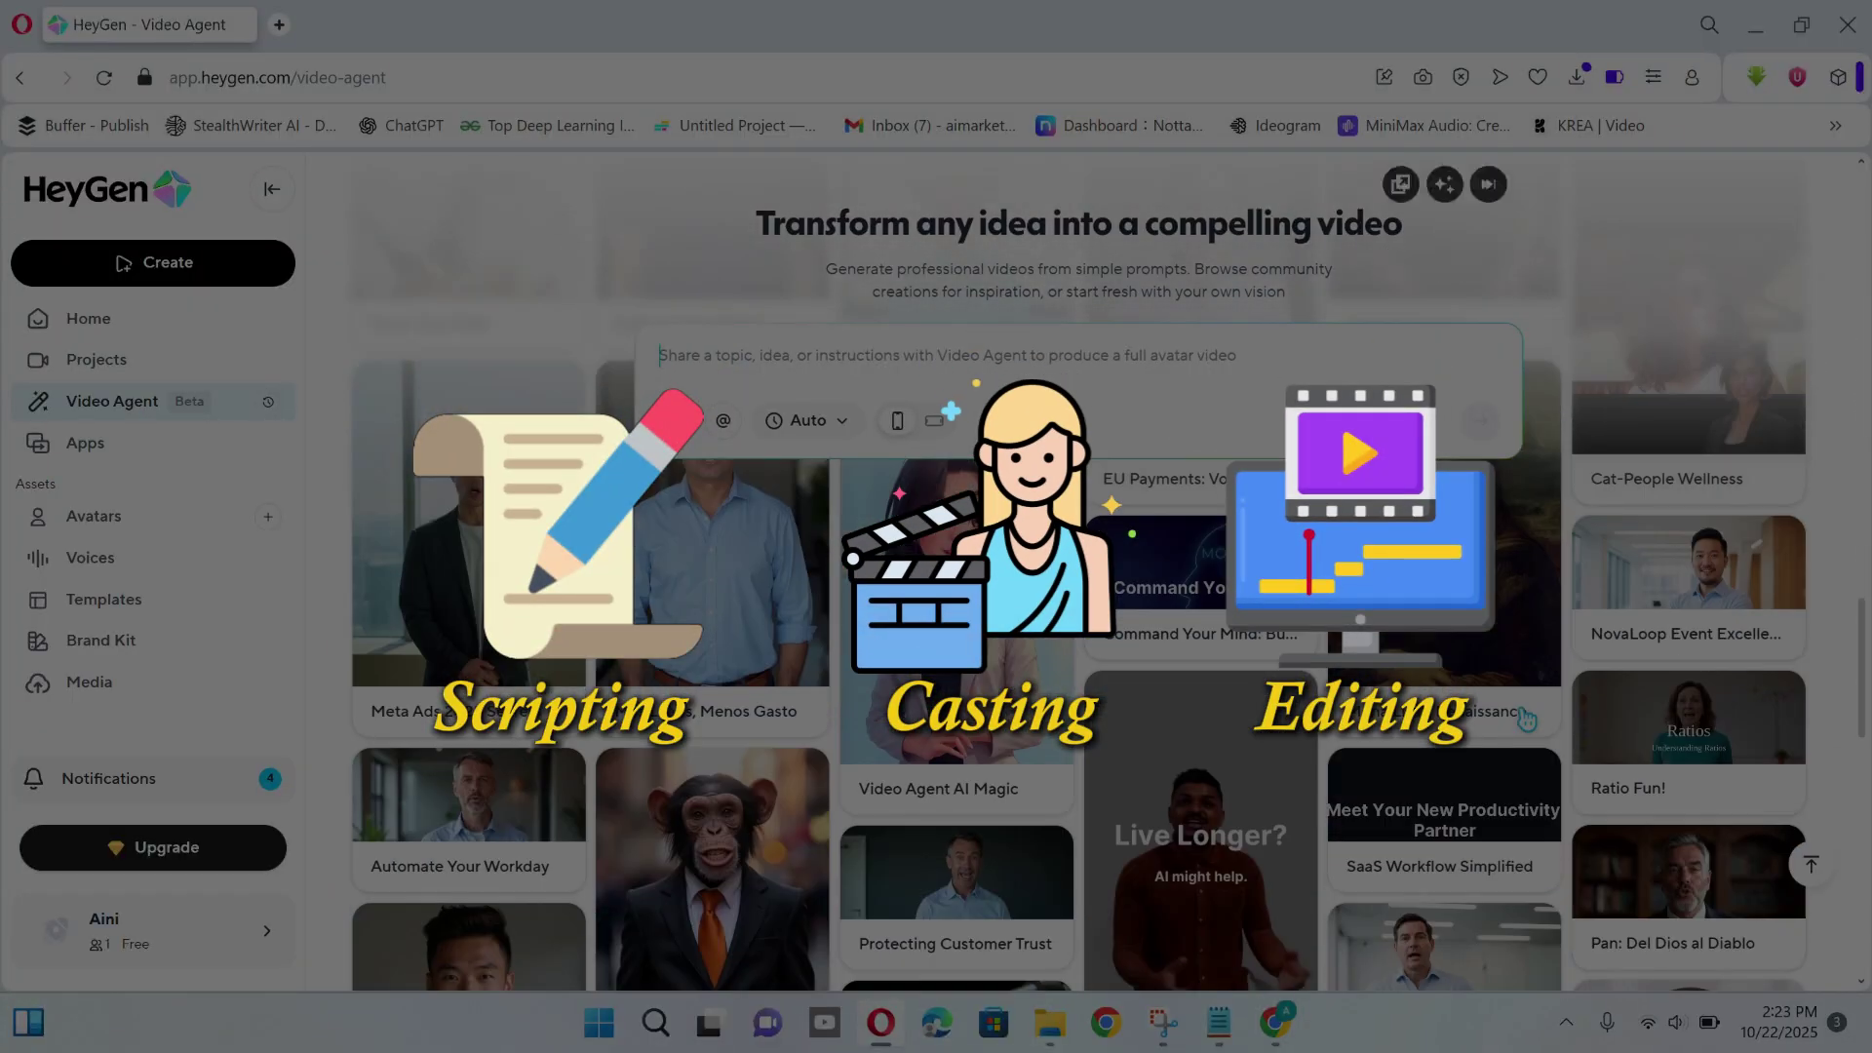
scroll(1527, 719, "down", 5)
left_click(1232, 676)
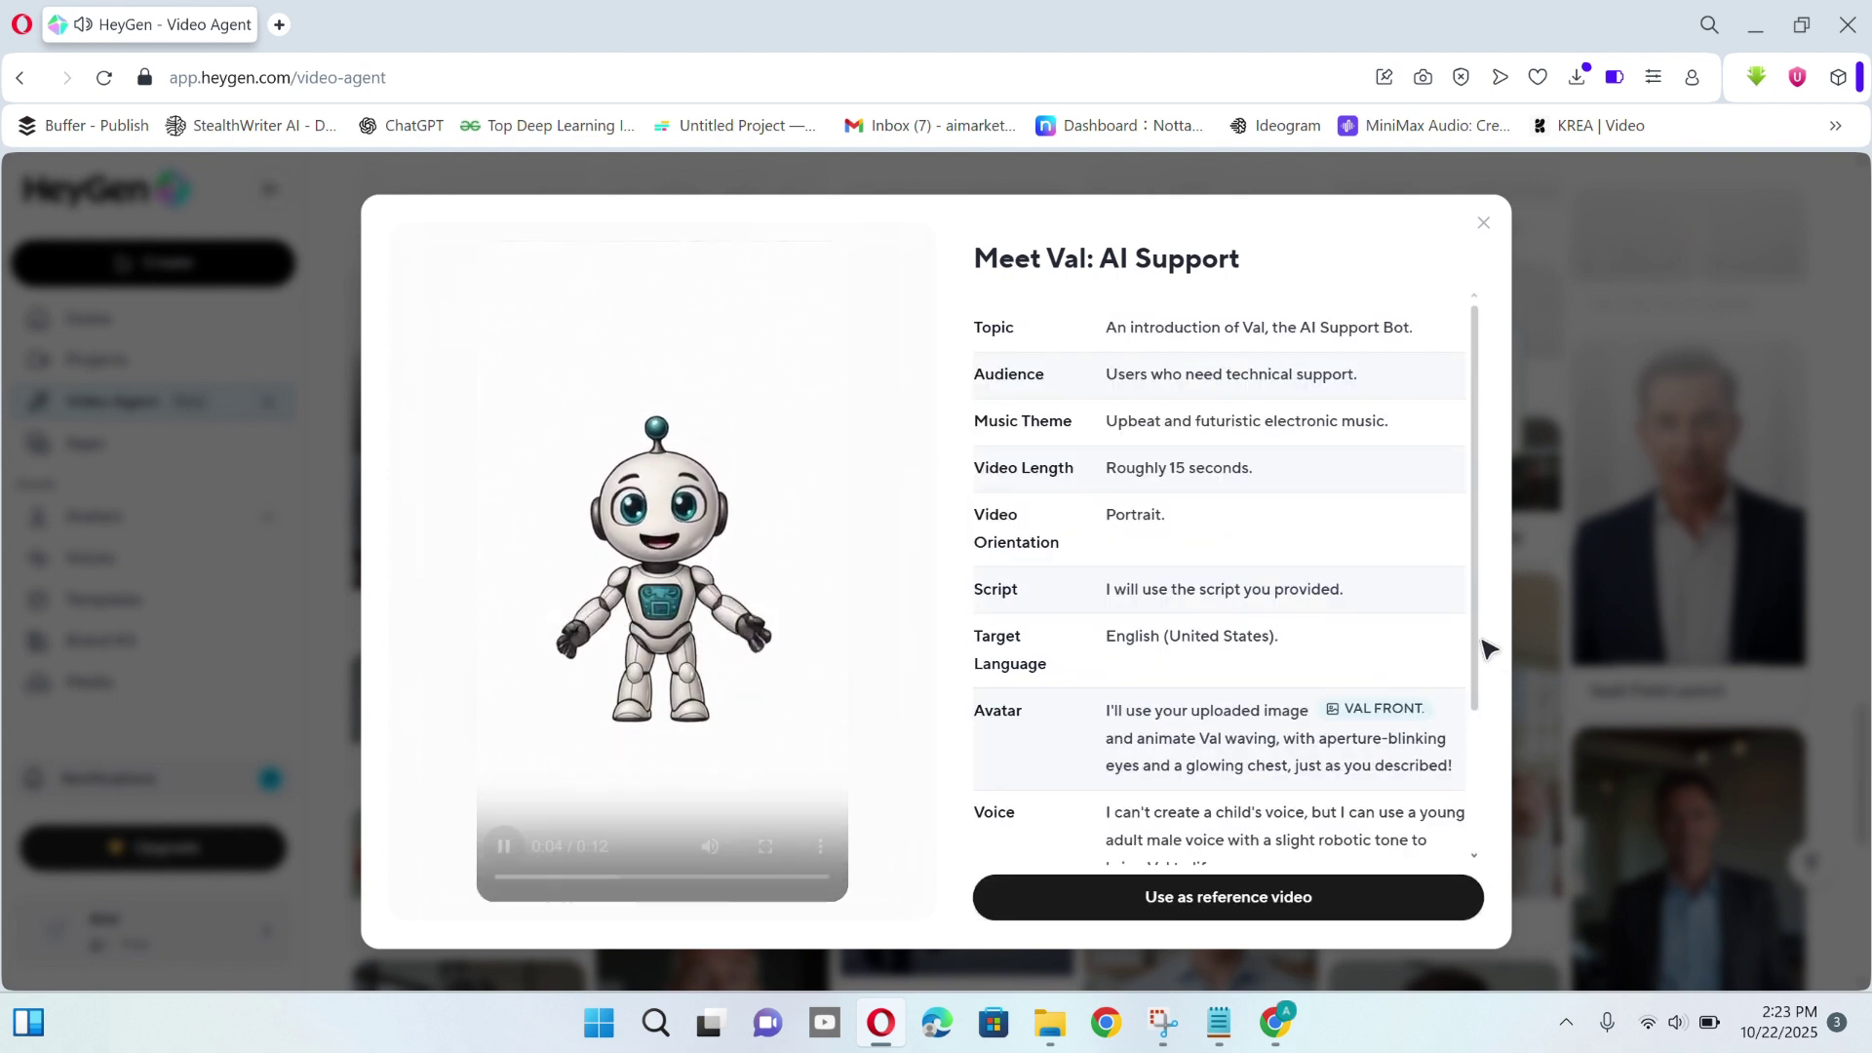
scroll(1451, 642, "down", 2)
scroll(1451, 642, "up", 2)
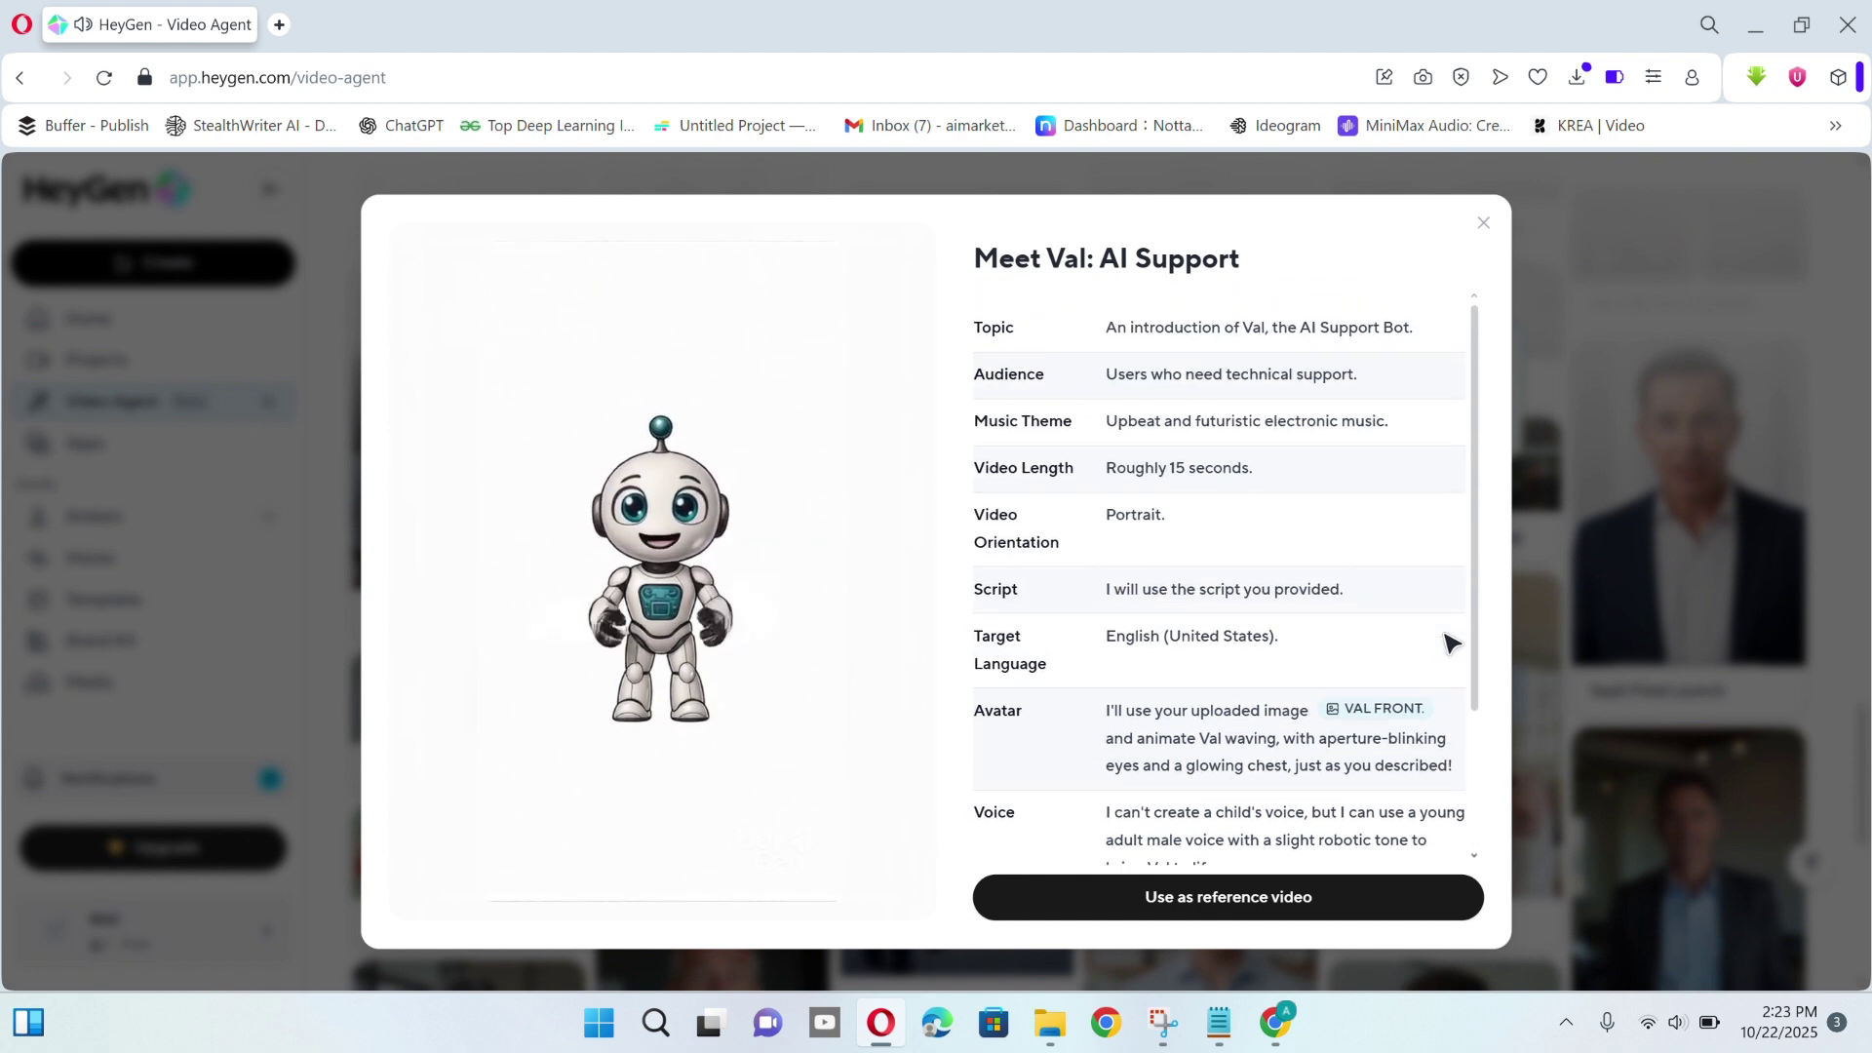